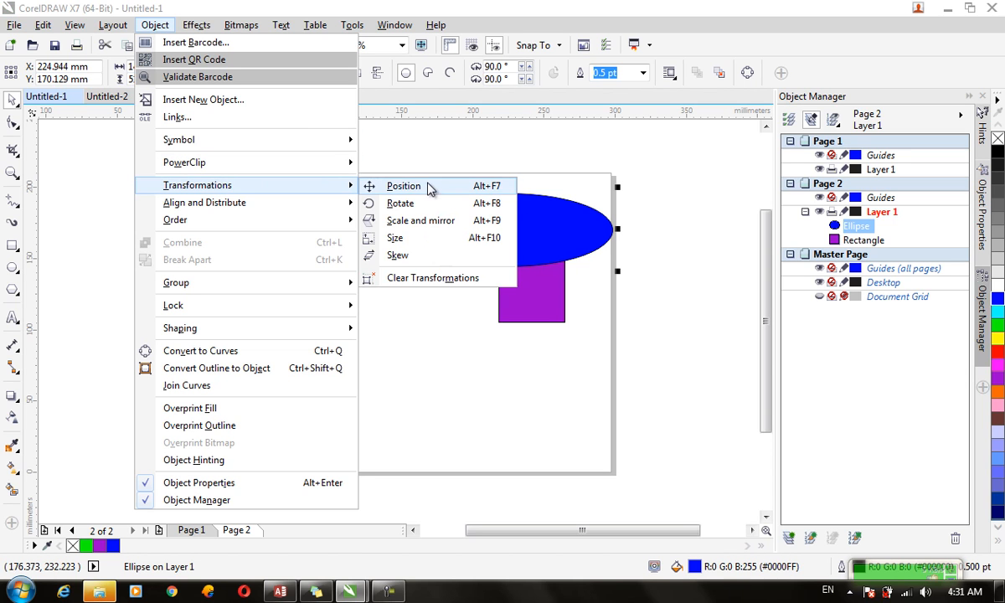
Open the Position transformation for the blue ellipse and try several relative anchor points, ending on the centre
{"action": "left_click", "coordinate": [435, 187]}
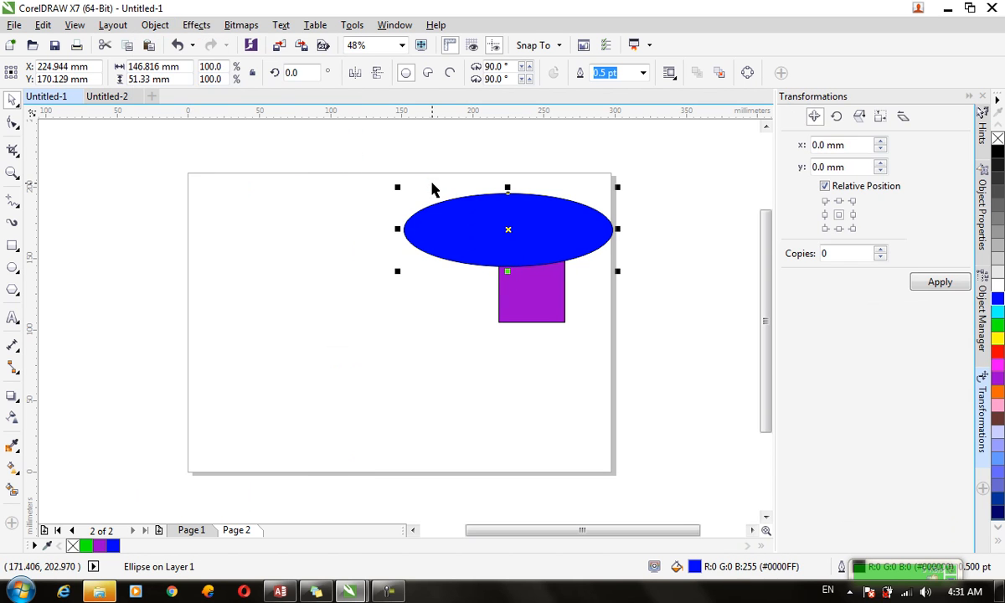
{"action": "left_click", "coordinate": [855, 144]}
{"action": "left_click", "coordinate": [860, 164]}
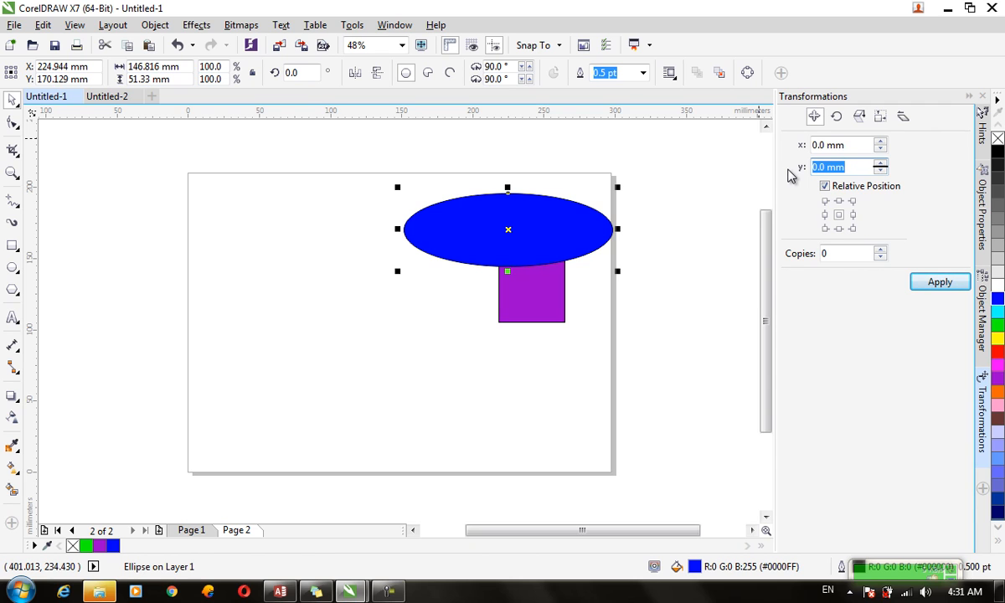
{"action": "left_click", "coordinate": [825, 202]}
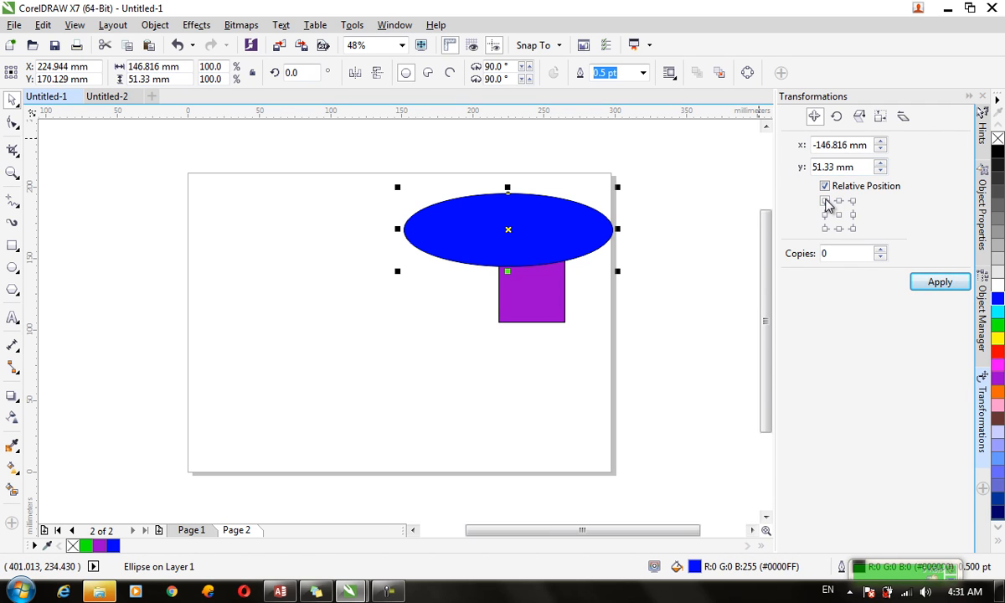
{"action": "left_click", "coordinate": [840, 202]}
{"action": "left_click", "coordinate": [854, 203]}
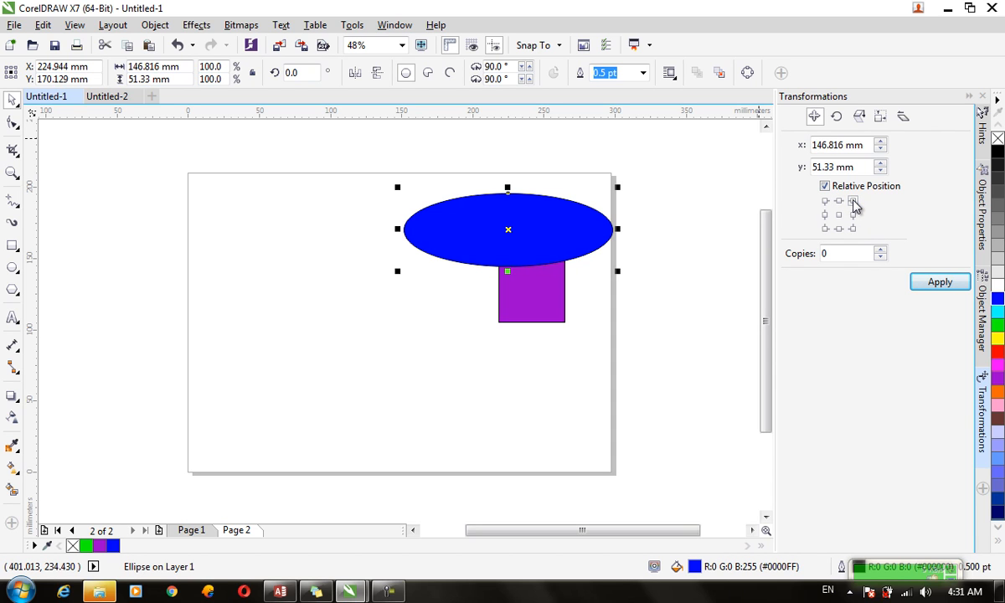
{"action": "left_click", "coordinate": [841, 216]}
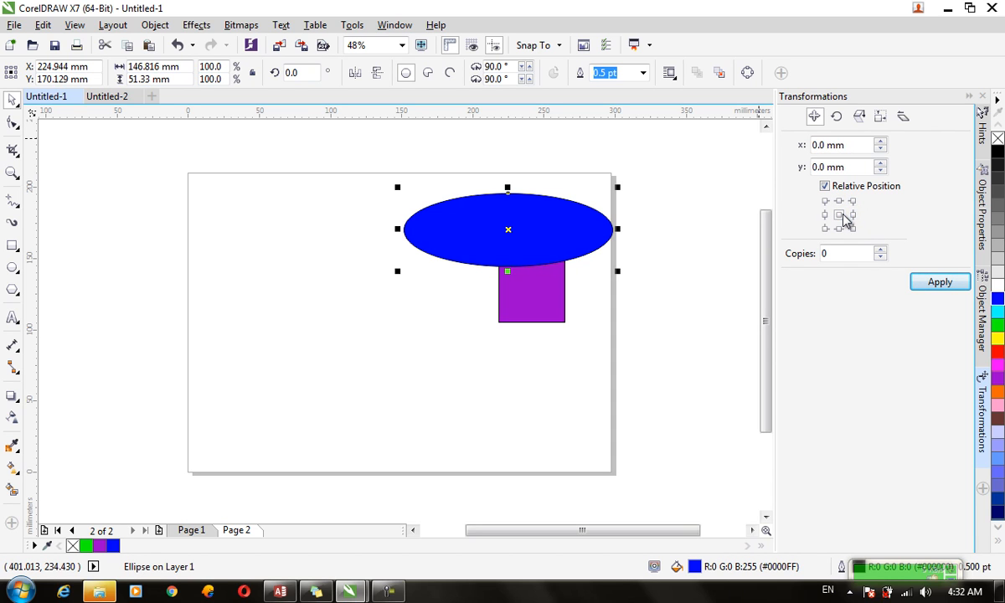
Try making 3 copies of the blue ellipse offset 30 mm in x and 50 mm in y, and undo them
{"action": "left_click", "coordinate": [846, 146]}
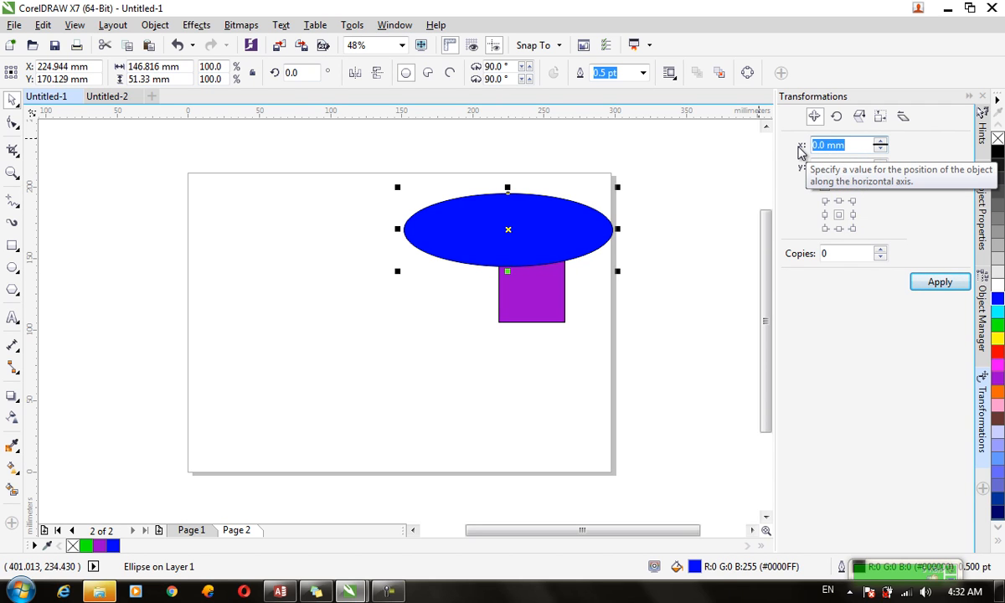
{"action": "type", "text": "30"}
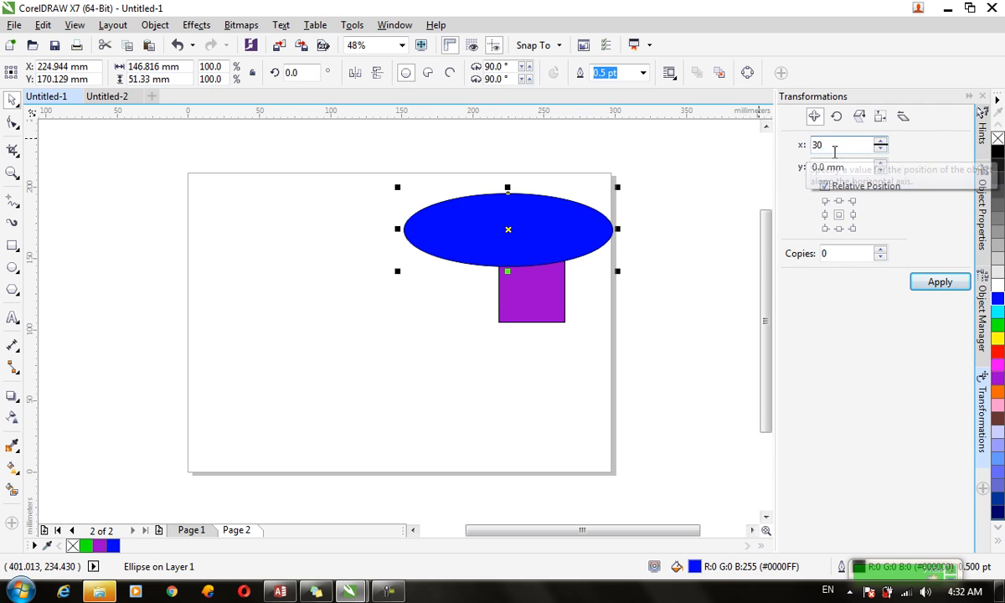
{"action": "key", "text": "Tab"}
{"action": "type", "text": "5"}
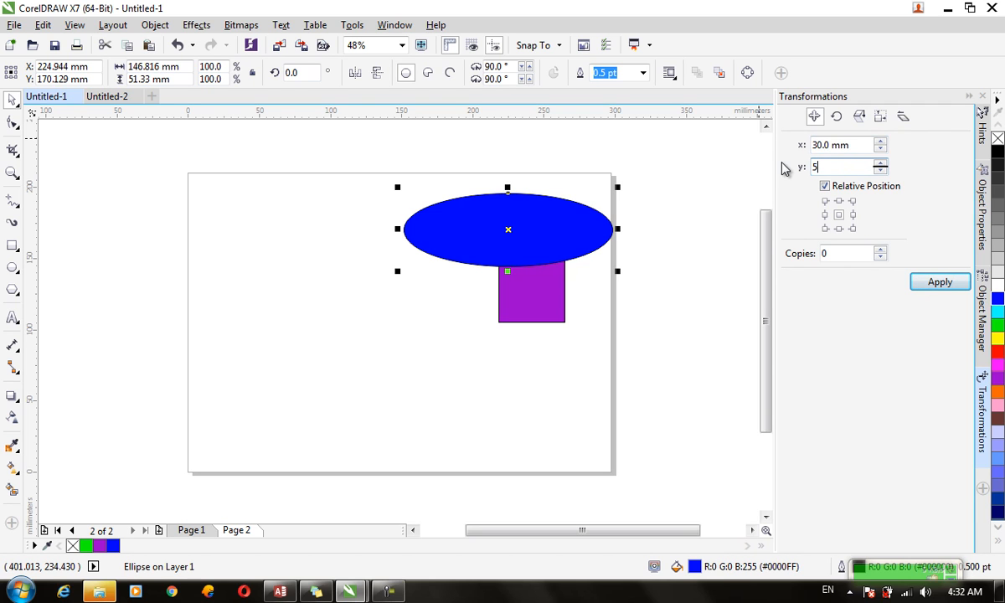
{"action": "type", "text": "0"}
{"action": "left_click", "coordinate": [871, 251]}
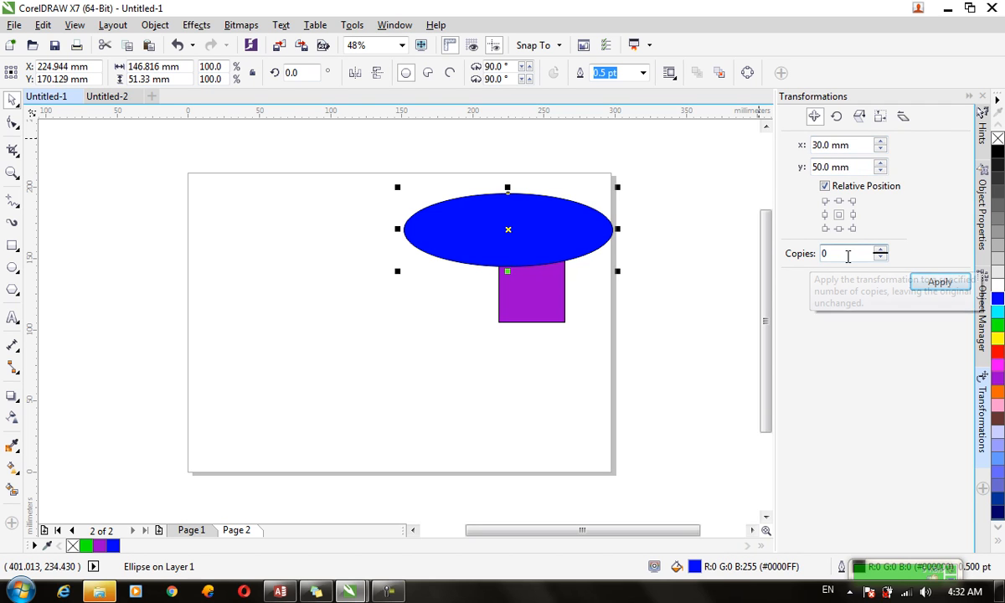
{"action": "left_click", "coordinate": [880, 249]}
{"action": "left_click", "coordinate": [880, 248]}
{"action": "left_click", "coordinate": [880, 249]}
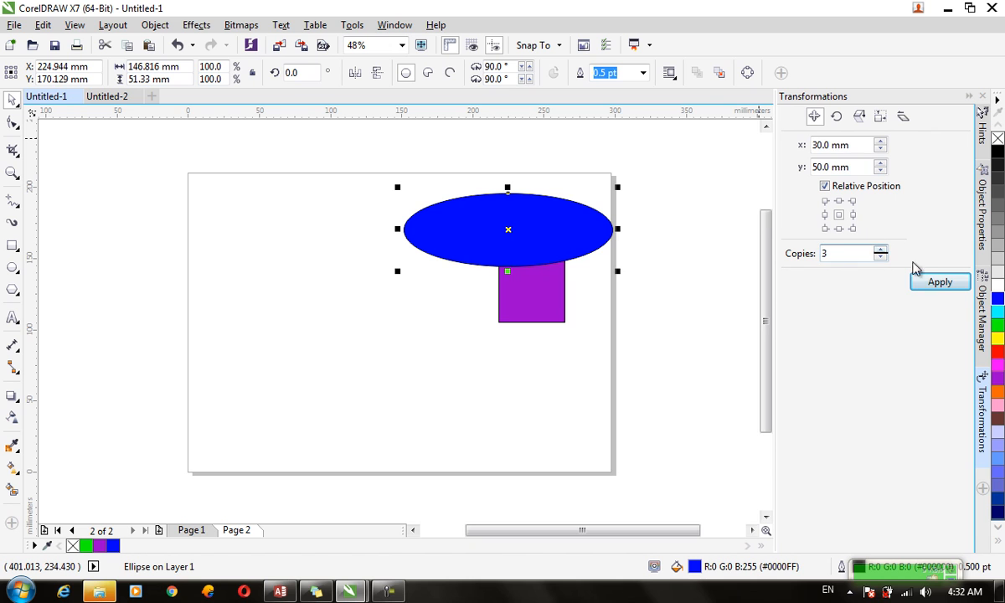
{"action": "left_click", "coordinate": [937, 283]}
{"action": "left_click_drag", "start_coordinate": [765, 253], "coordinate": [756, 198]}
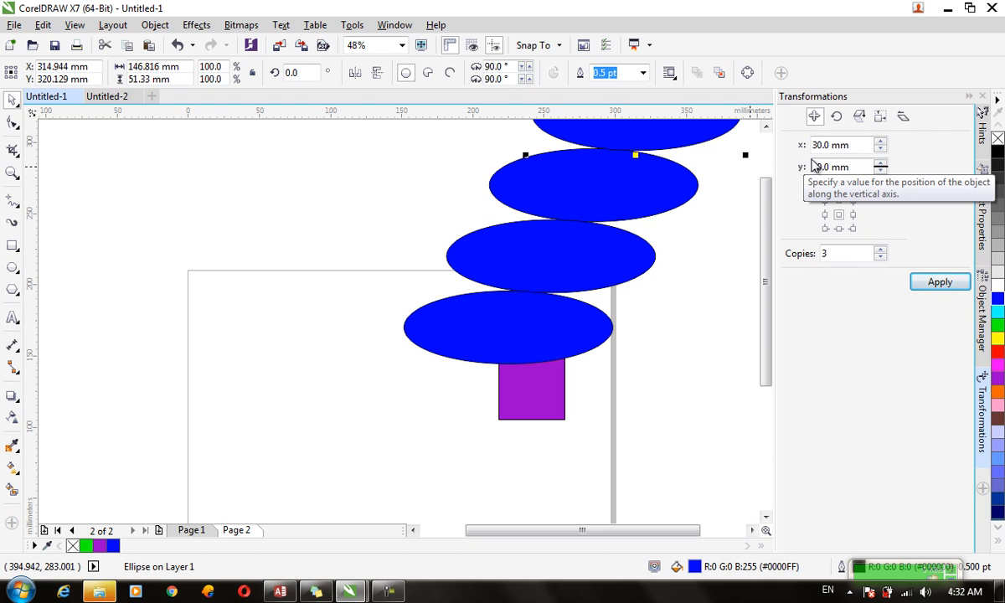
{"action": "key", "text": "ctrl+z"}
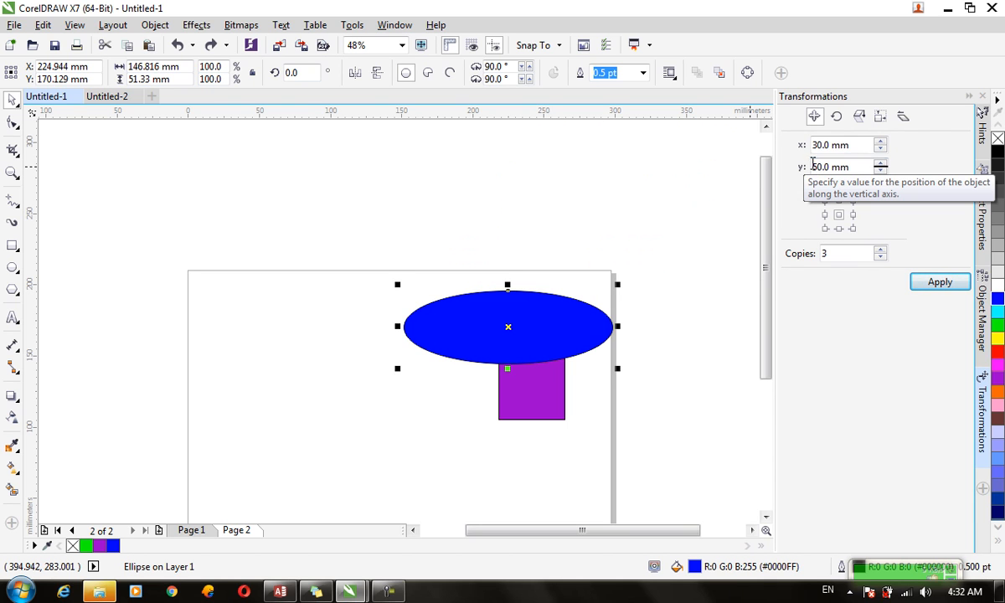
Try making 30 copies of the blue ellipse rotated by 5° around a centre at 0, 0 mm, and undo them
{"action": "left_click", "coordinate": [837, 118]}
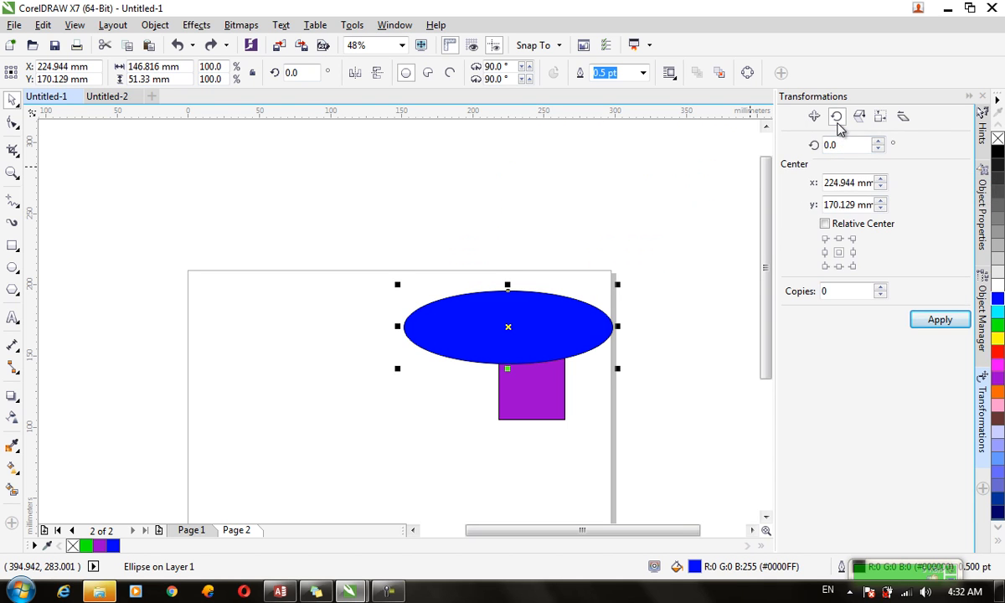
{"action": "left_click_drag", "start_coordinate": [858, 145], "coordinate": [792, 139]}
{"action": "type", "text": "5"}
{"action": "left_click", "coordinate": [863, 182]}
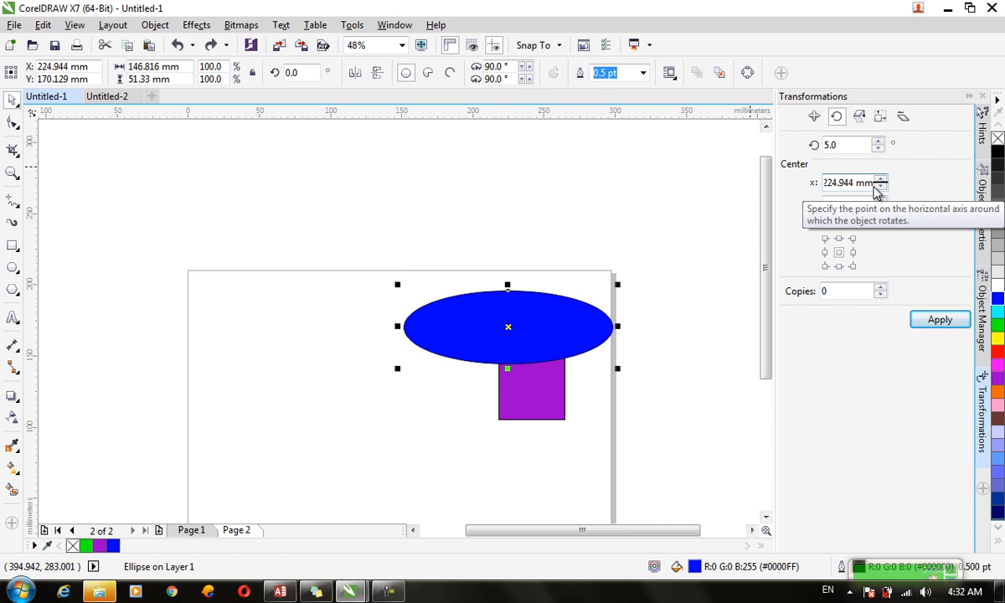
{"action": "left_click_drag", "start_coordinate": [869, 184], "coordinate": [757, 205]}
{"action": "type", "text": "0.0"}
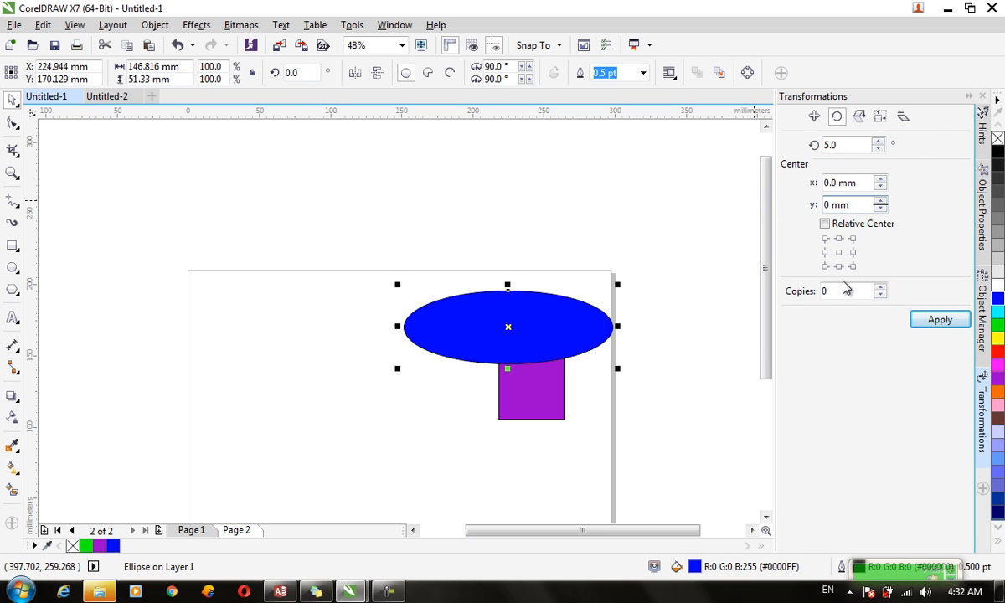
{"action": "left_click_drag", "start_coordinate": [843, 292], "coordinate": [787, 299]}
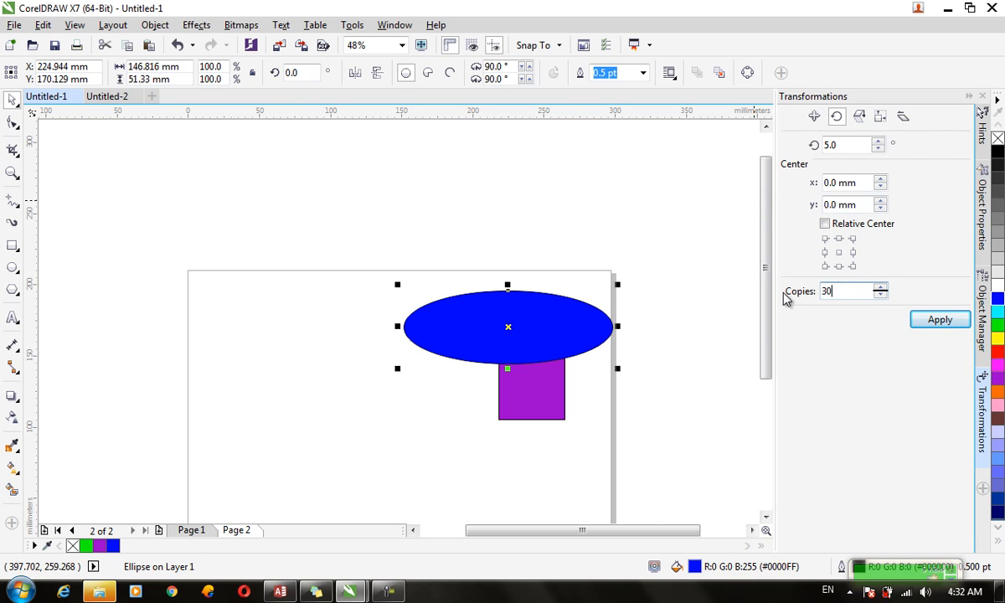
{"action": "left_click", "coordinate": [935, 325]}
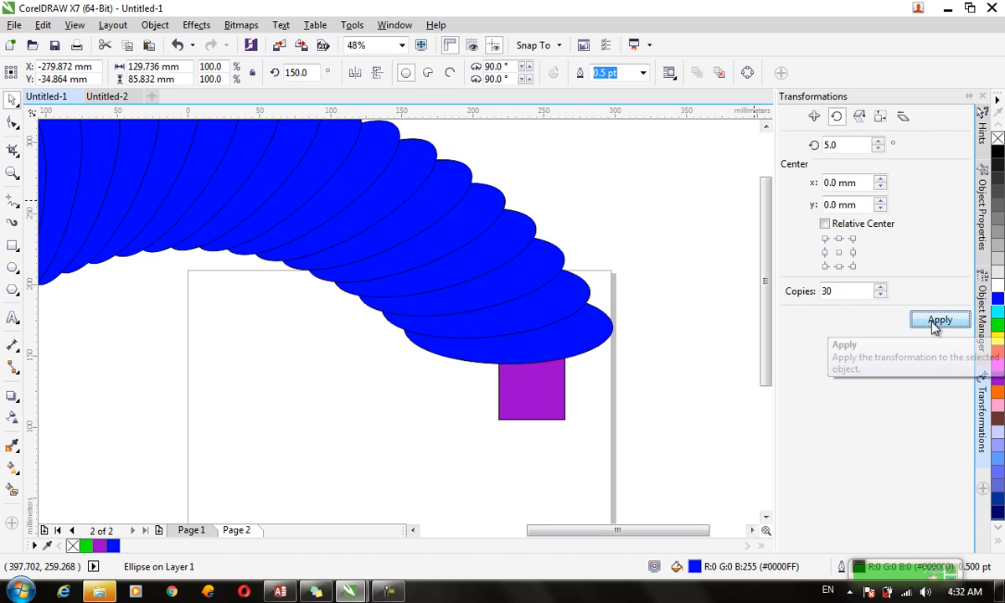
{"action": "scroll", "coordinate": [766, 268], "scroll_direction": "up", "scroll_amount": 3}
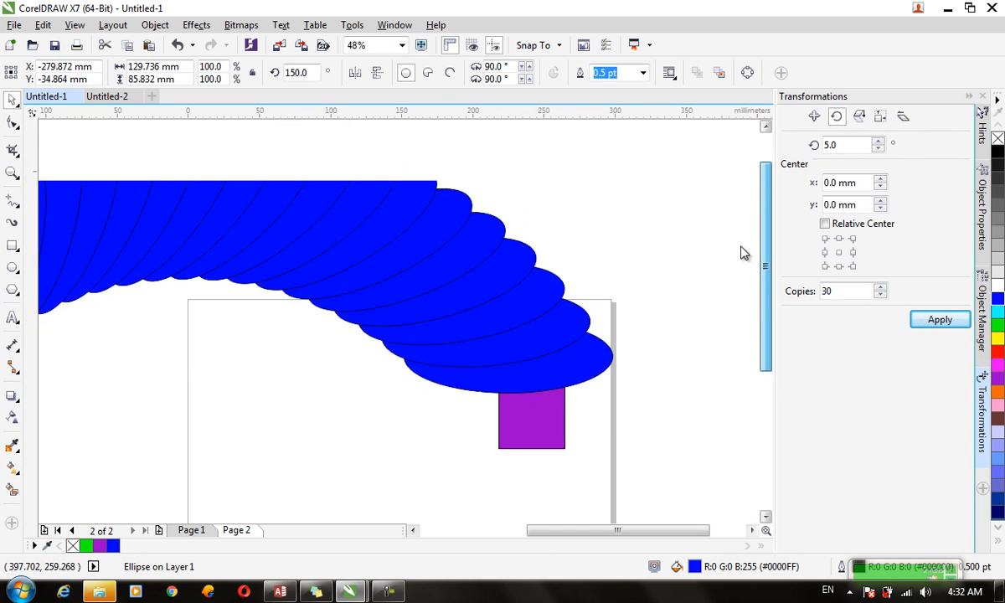
{"action": "scroll", "coordinate": [737, 247], "scroll_direction": "up", "scroll_amount": 1}
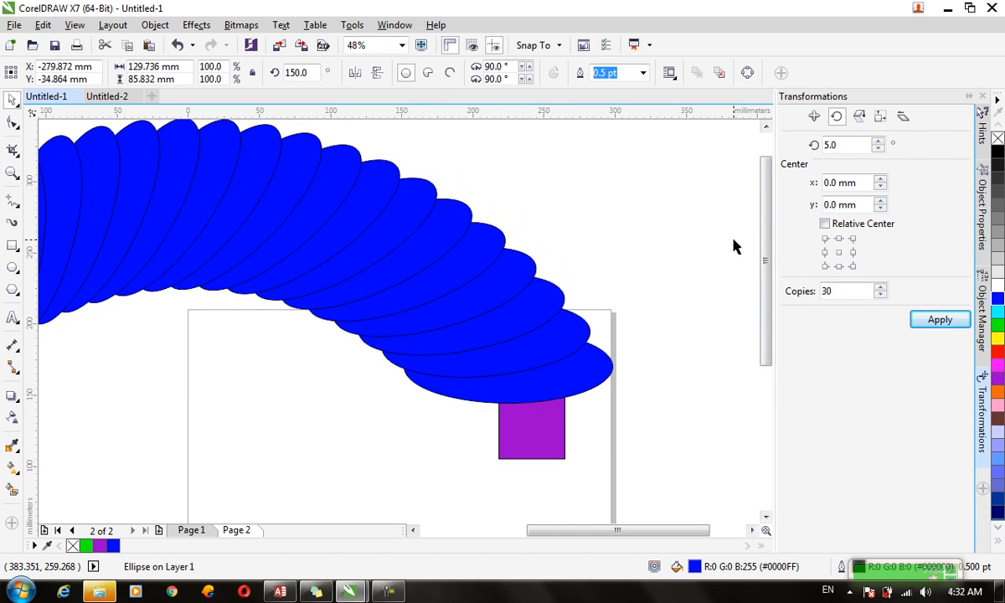
{"action": "key", "text": "ctrl+z"}
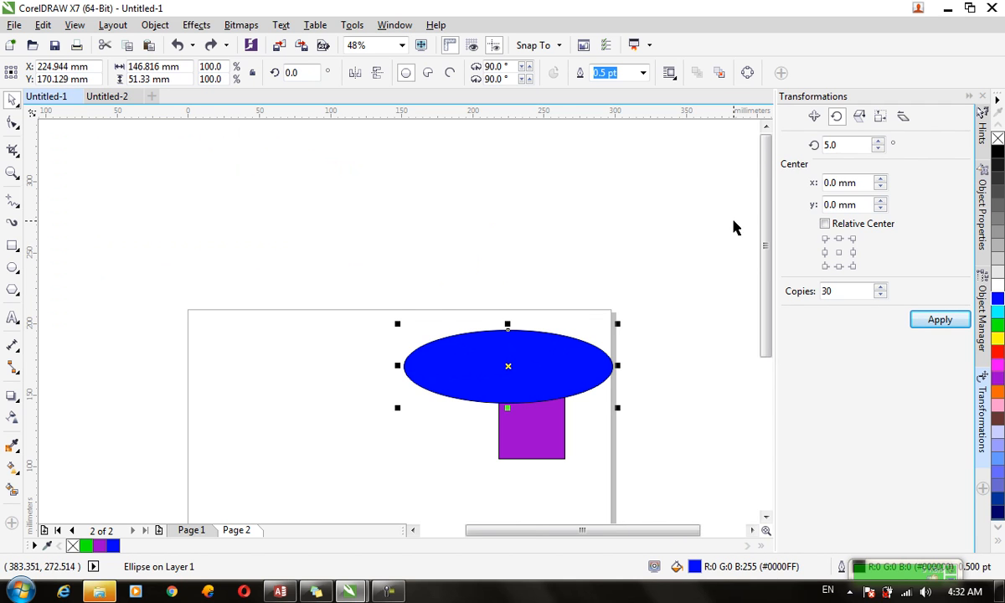
Examine the Scale and Mirror and the Size transformation settings for the blue ellipse
{"action": "left_click", "coordinate": [856, 121]}
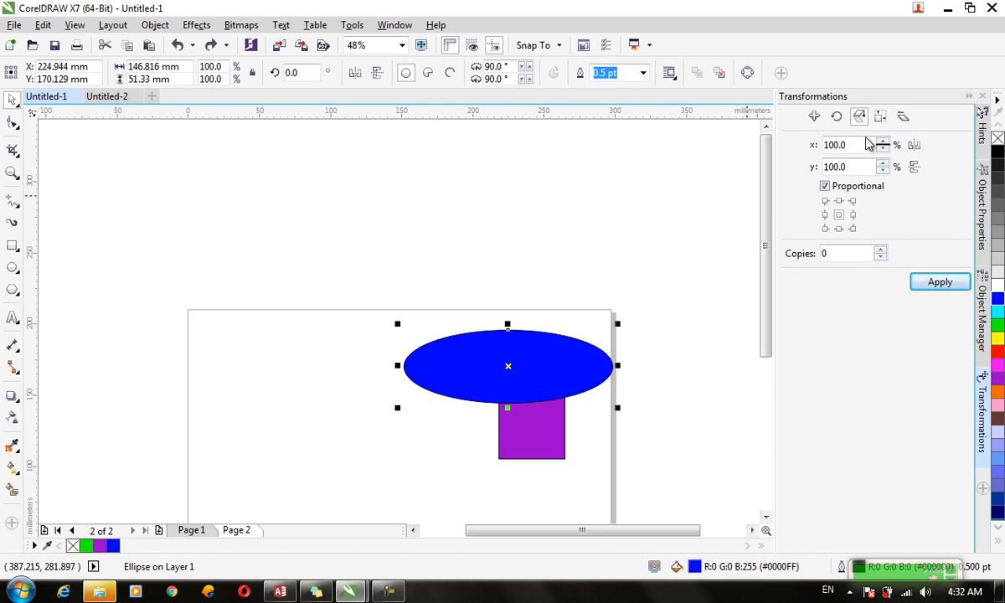
{"action": "left_click_drag", "start_coordinate": [866, 144], "coordinate": [817, 135]}
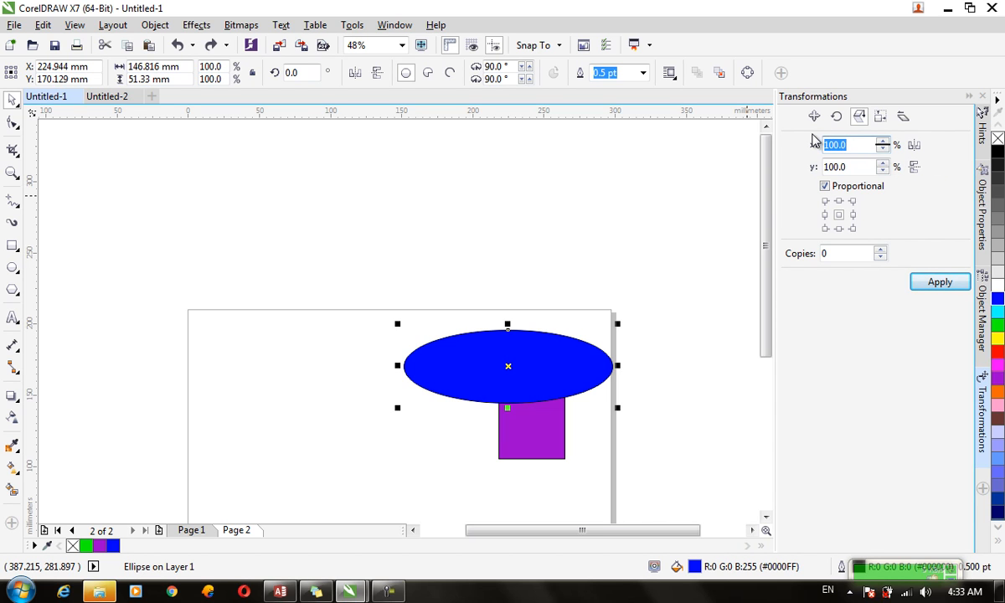
{"action": "left_click", "coordinate": [879, 118]}
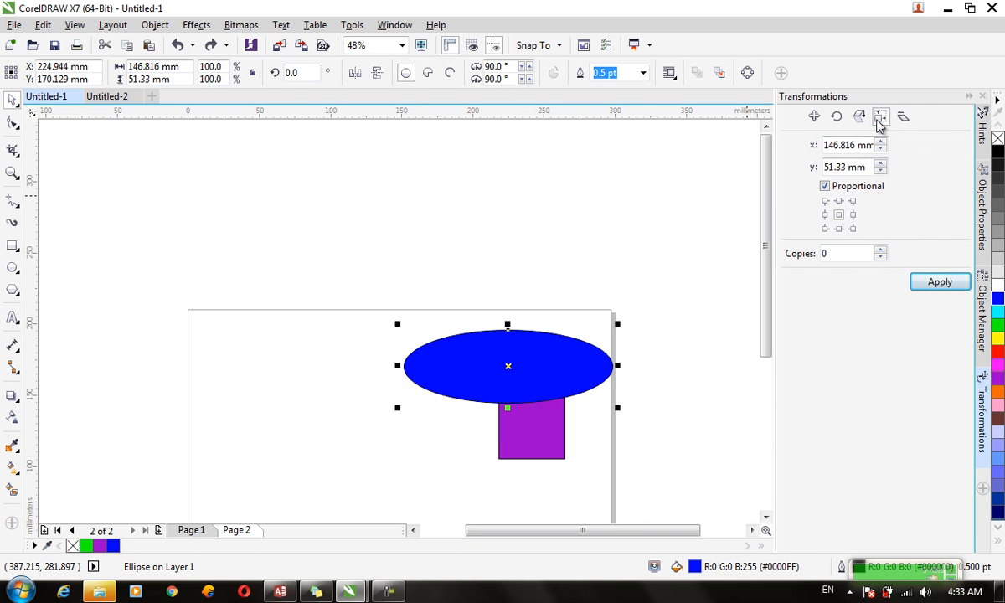
Try a 15° x skew on the blue ellipse, once without copies and once with 60 copies, undoing both
{"action": "left_click", "coordinate": [904, 117]}
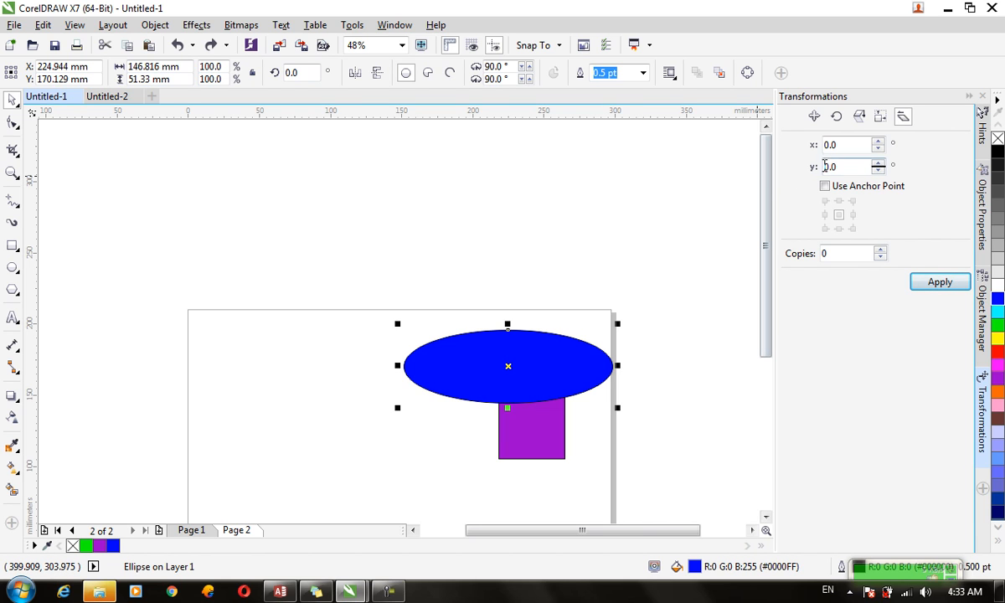
{"action": "left_click_drag", "start_coordinate": [845, 148], "coordinate": [807, 143]}
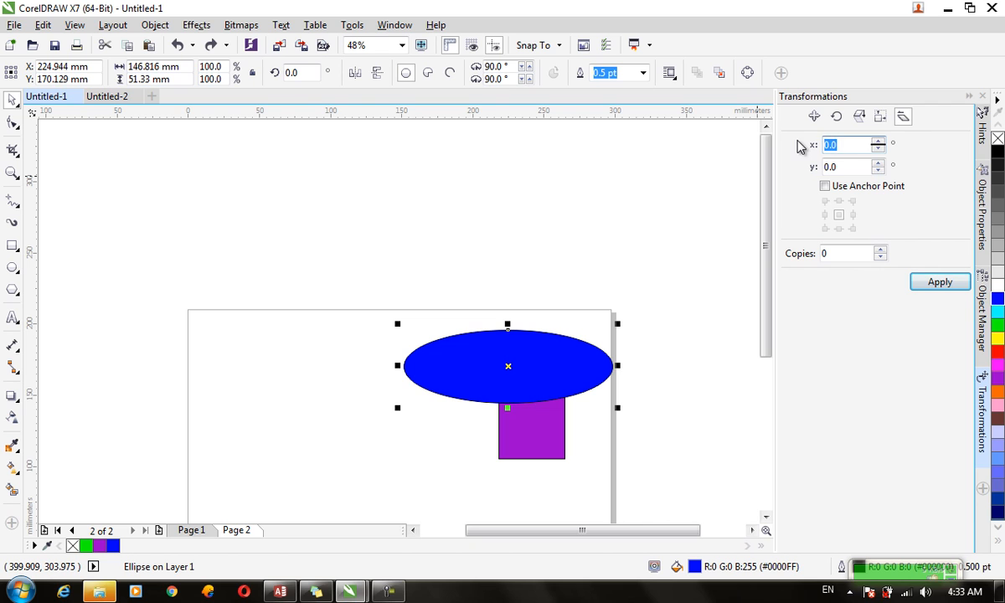
{"action": "left_click", "coordinate": [844, 166]}
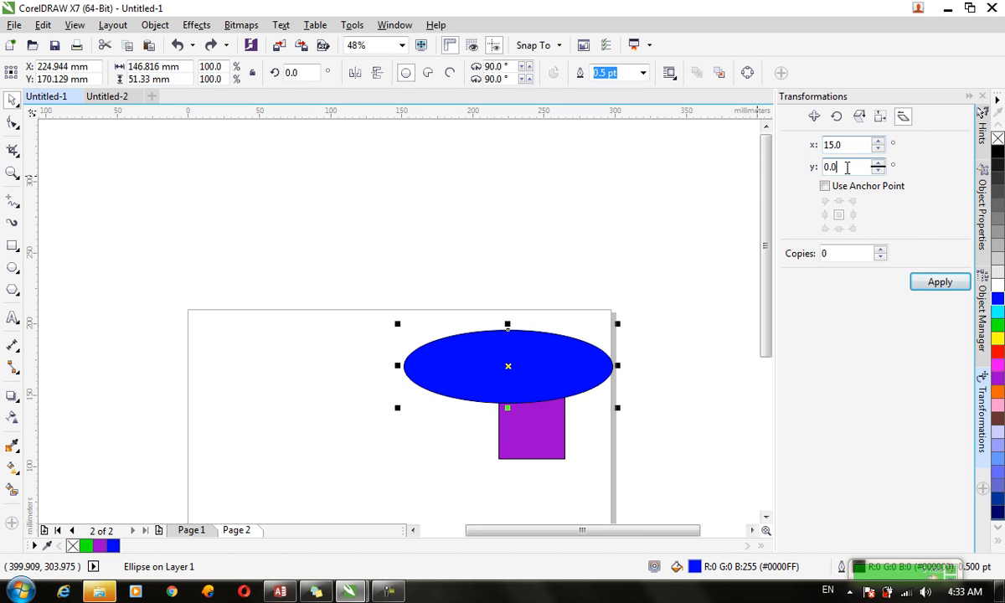
{"action": "left_click", "coordinate": [930, 281]}
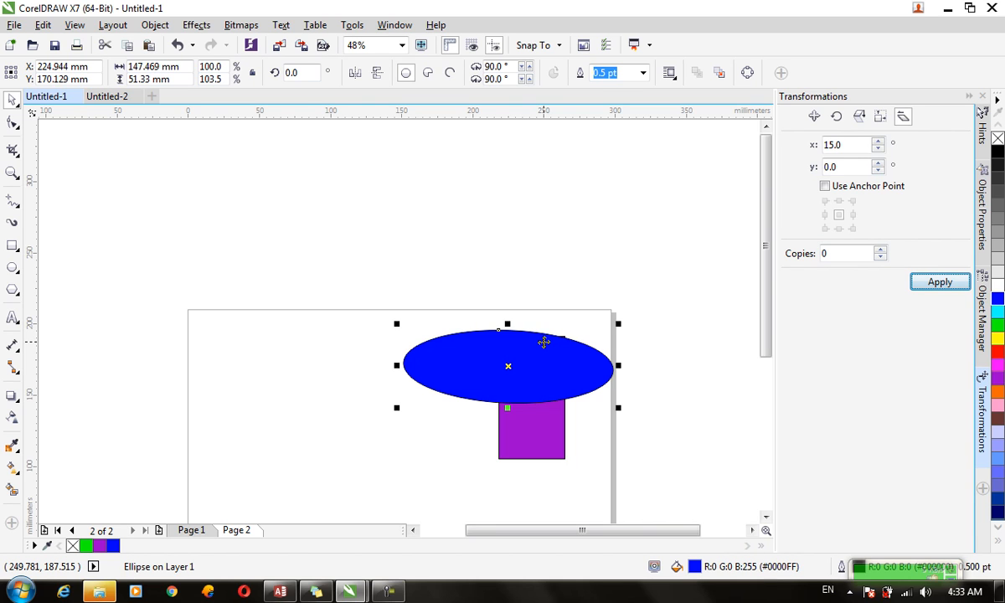
{"action": "key", "text": "ctrl+z"}
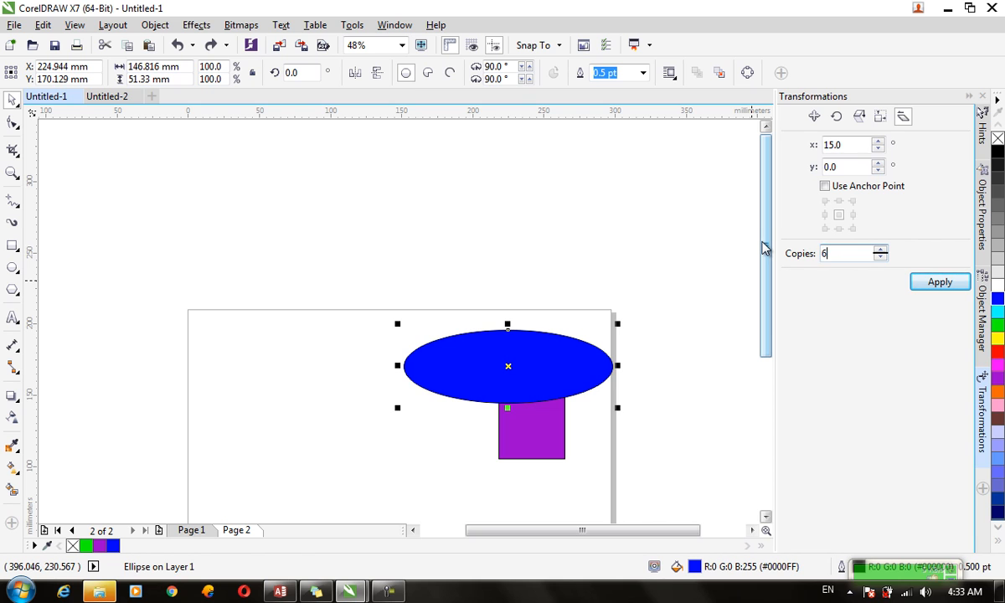
{"action": "left_click", "coordinate": [938, 283]}
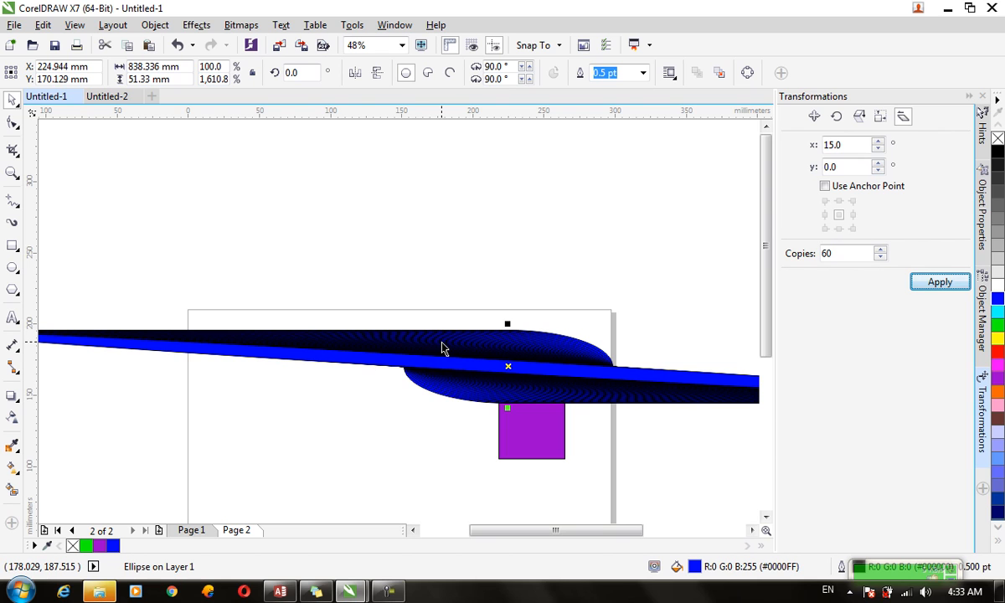
{"action": "key", "text": "ctrl+z"}
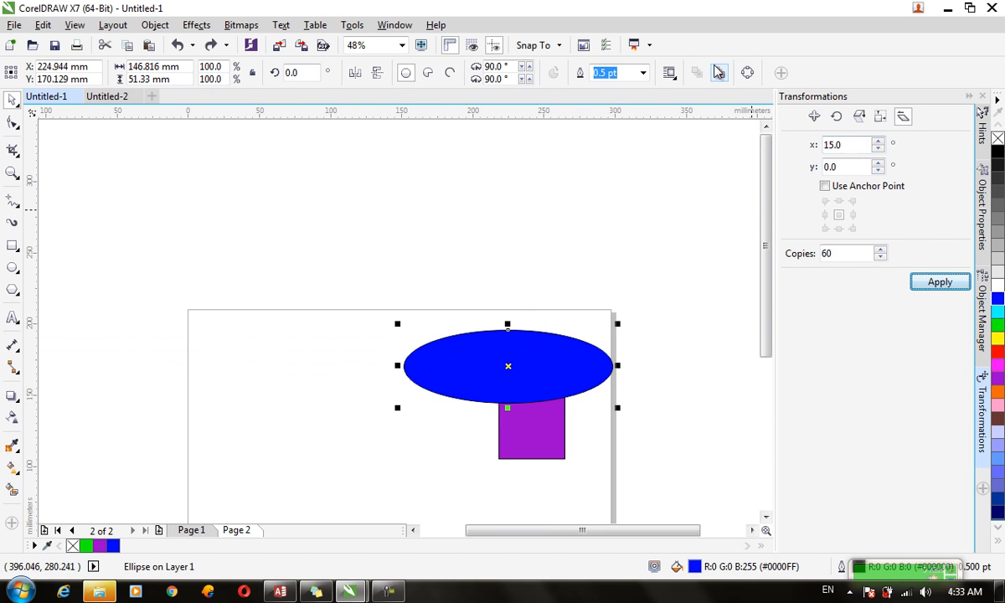
Clear the blue ellipse's transformations and move it to about X 182 mm, Y 157 mm, partly over the purple rectangle
{"action": "left_click", "coordinate": [155, 25]}
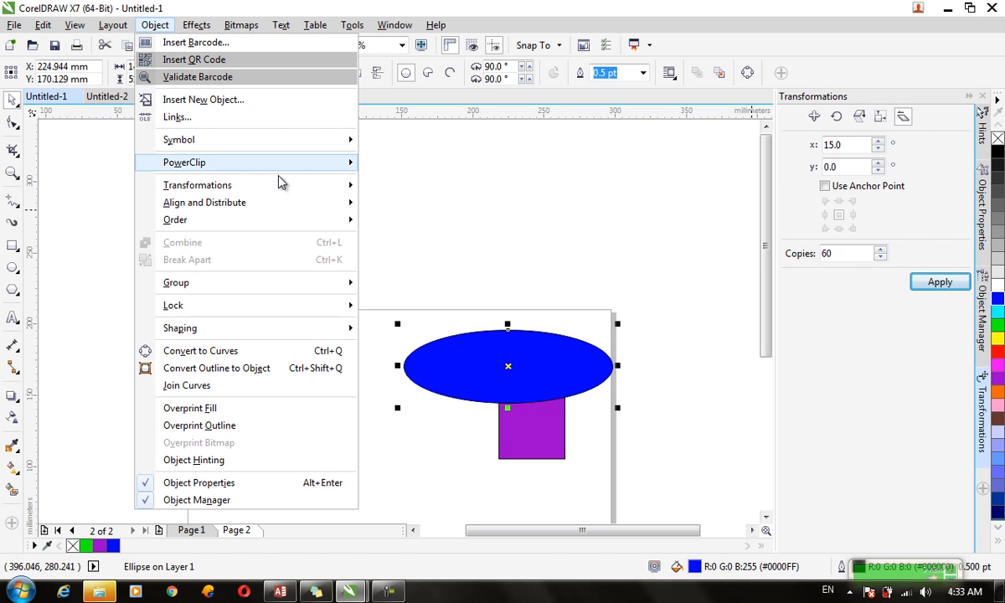
{"action": "mouse_move", "coordinate": [308, 187]}
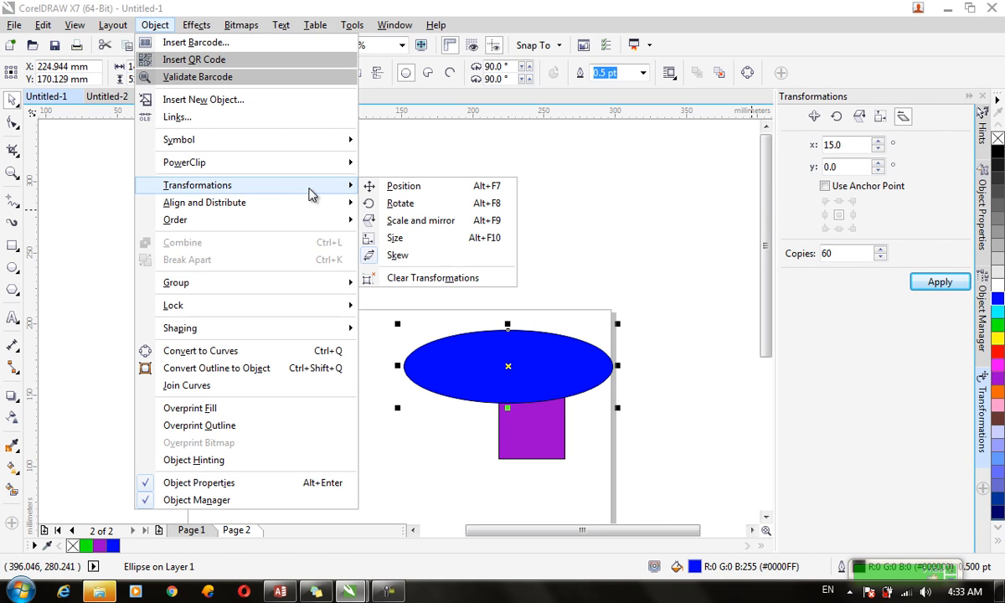
{"action": "left_click", "coordinate": [441, 284]}
{"action": "left_click_drag", "start_coordinate": [515, 353], "coordinate": [455, 371]}
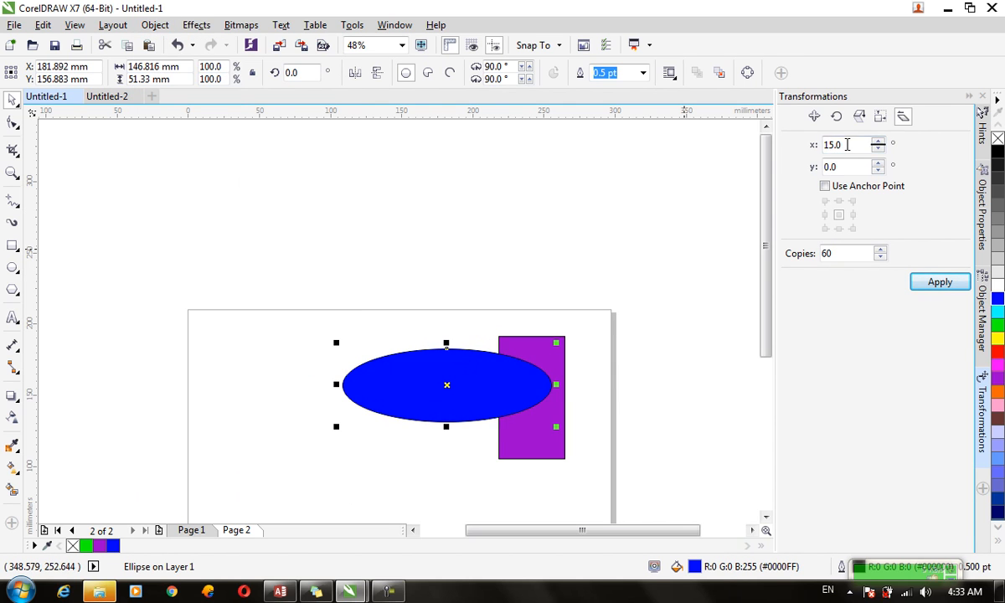
Skew the blue ellipse with an x angle of 60° and 2 copies
{"action": "left_click_drag", "start_coordinate": [846, 145], "coordinate": [795, 142]}
{"action": "type", "text": "60"}
{"action": "left_click_drag", "start_coordinate": [853, 252], "coordinate": [787, 254]}
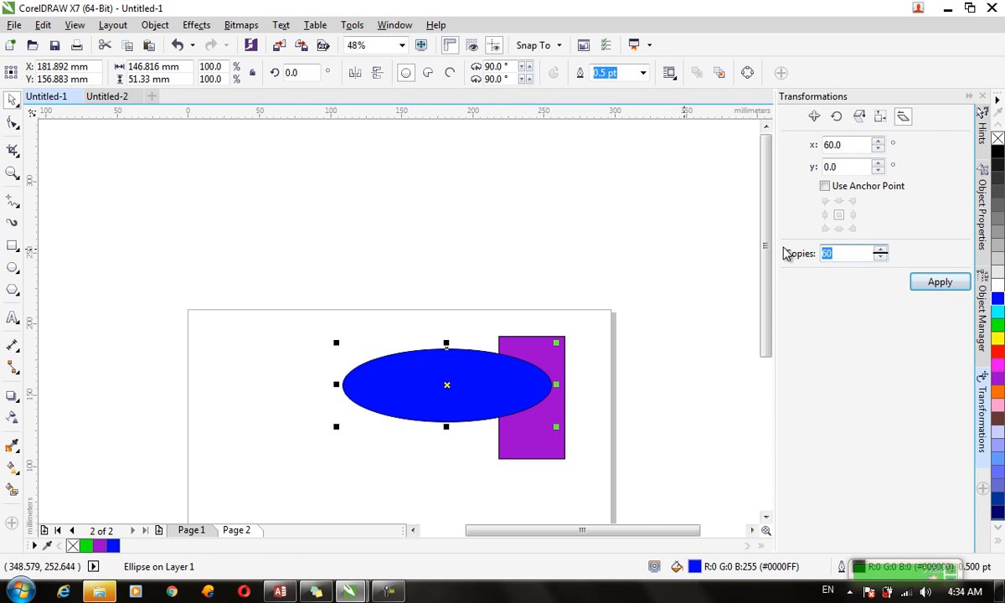
{"action": "type", "text": "2"}
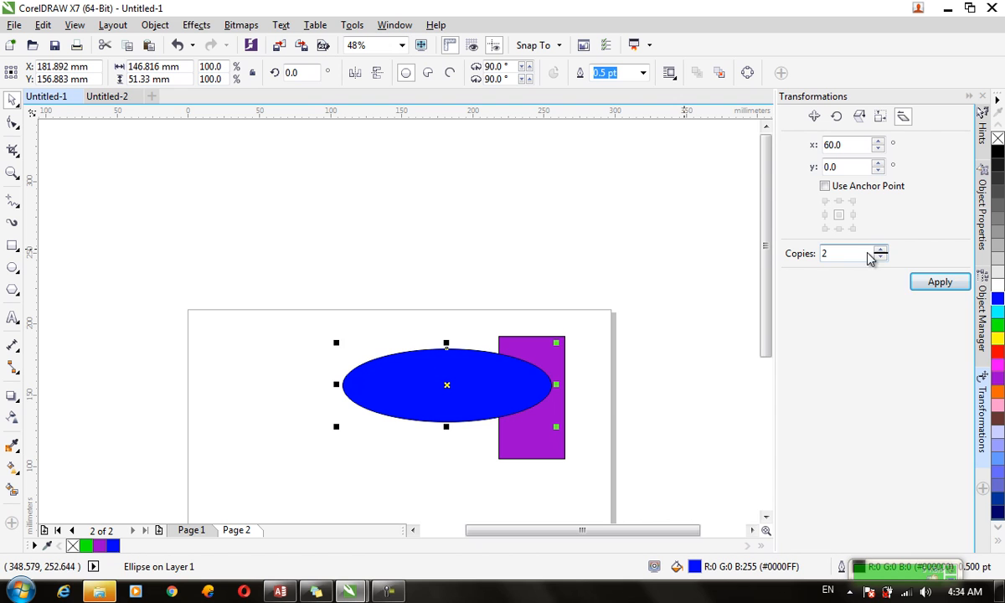
{"action": "left_click", "coordinate": [925, 284]}
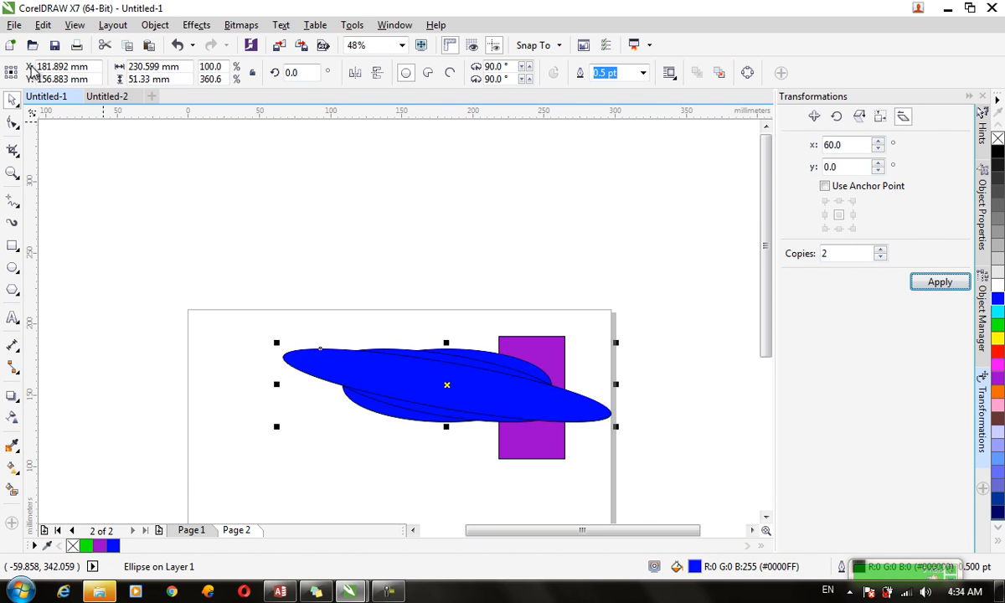
Clear the transformations of the most skewed ellipse copy and move it to about X 90 mm, Y 224 mm
{"action": "left_click", "coordinate": [156, 26]}
{"action": "mouse_move", "coordinate": [323, 184]}
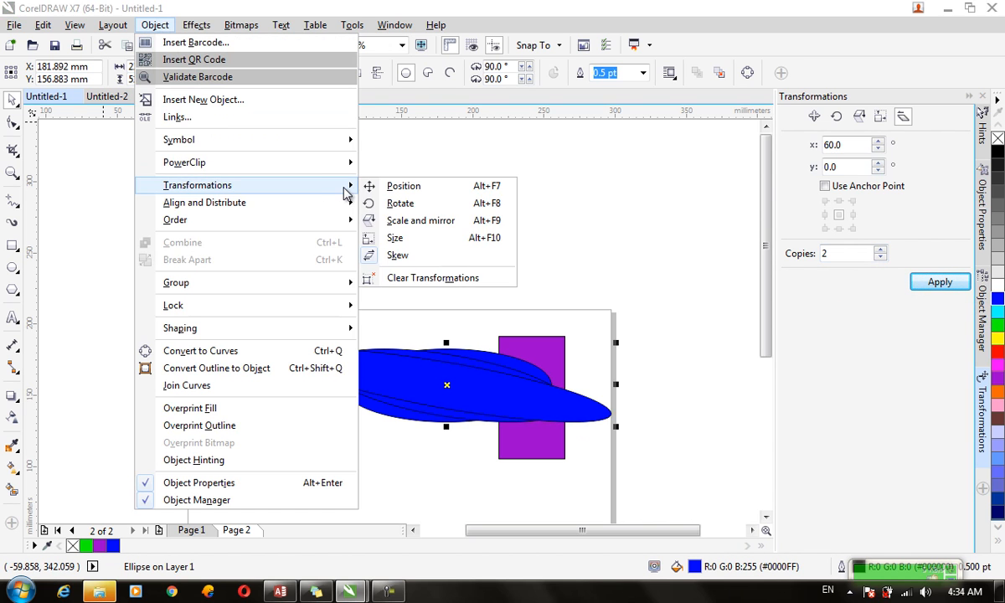
{"action": "left_click", "coordinate": [410, 277]}
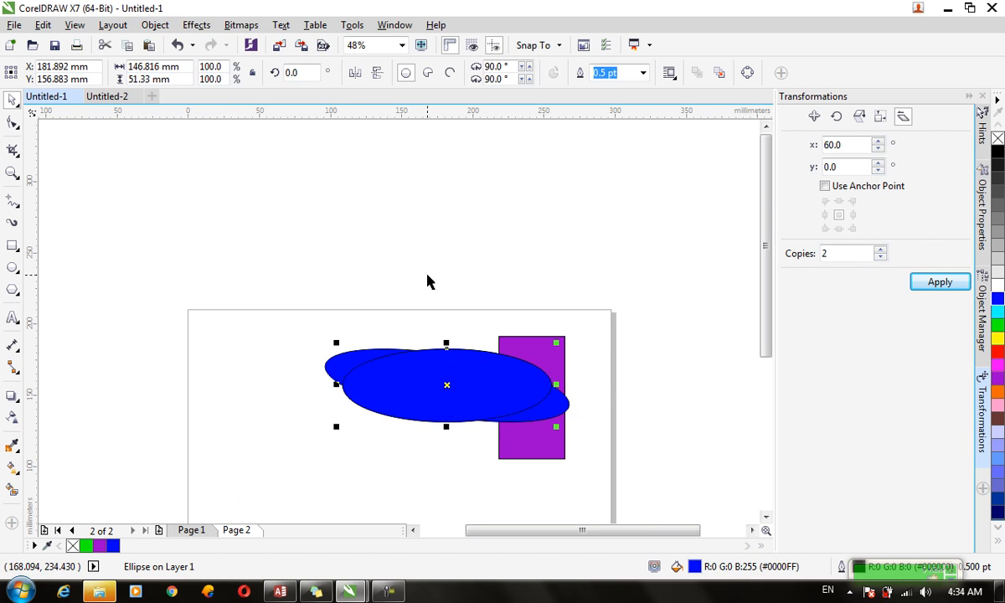
{"action": "left_click_drag", "start_coordinate": [495, 379], "coordinate": [367, 287]}
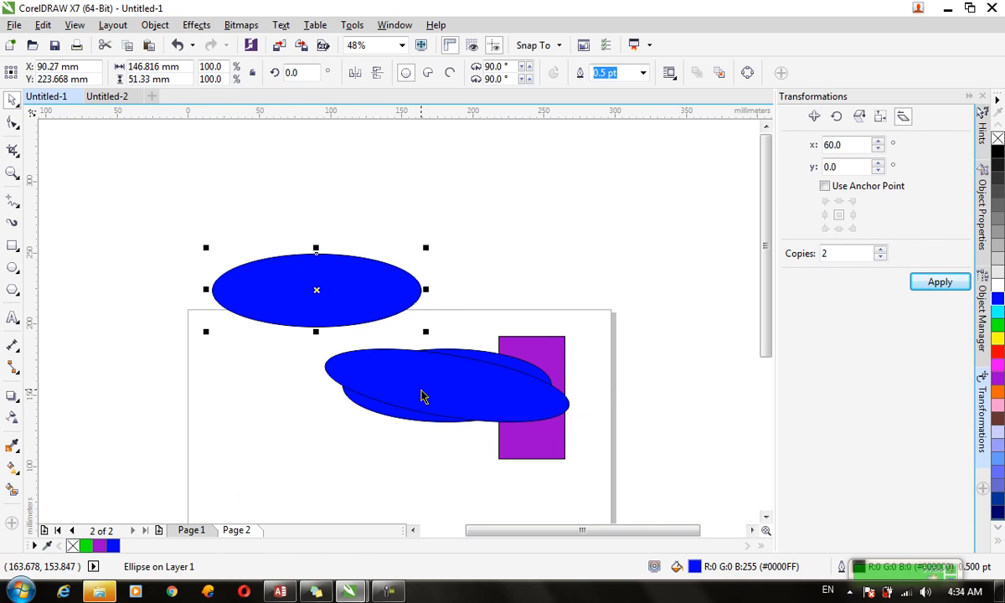
Move the remaining skewed ellipse to about X 250 mm, Y 213 mm and clear its transformations
{"action": "left_click_drag", "start_coordinate": [422, 397], "coordinate": [521, 309]}
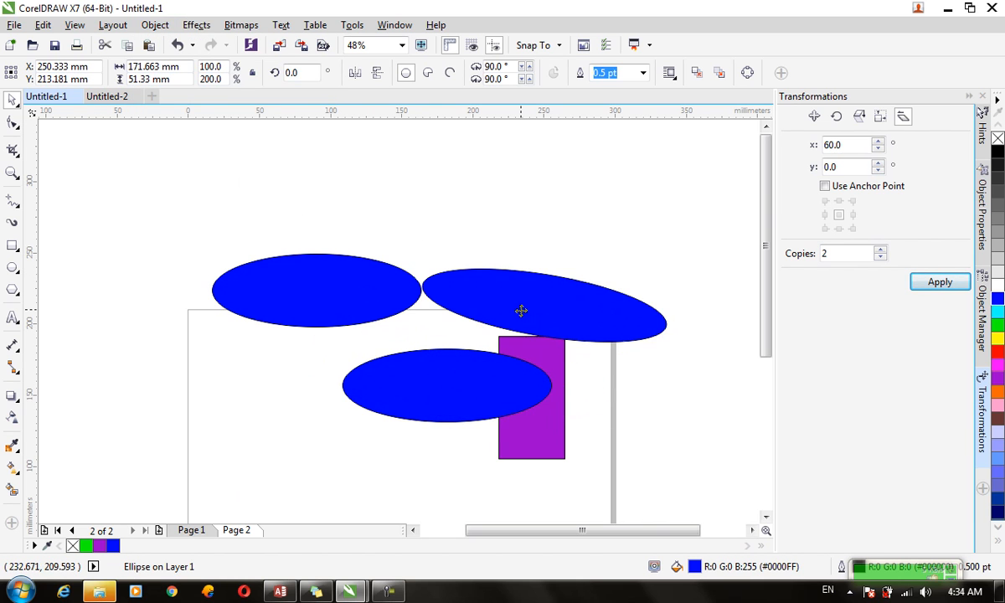
{"action": "left_click", "coordinate": [156, 24]}
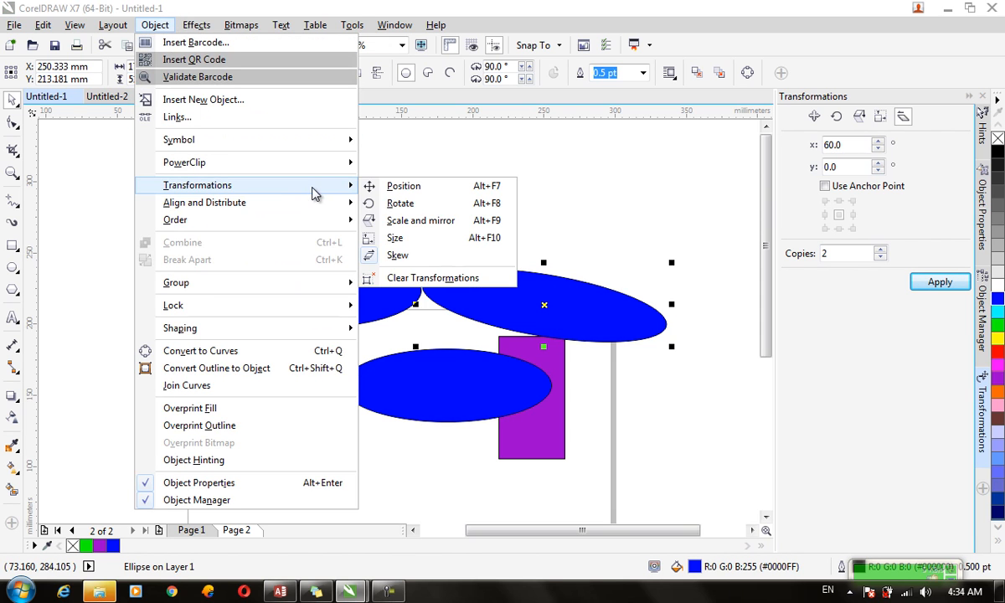
{"action": "left_click", "coordinate": [437, 271]}
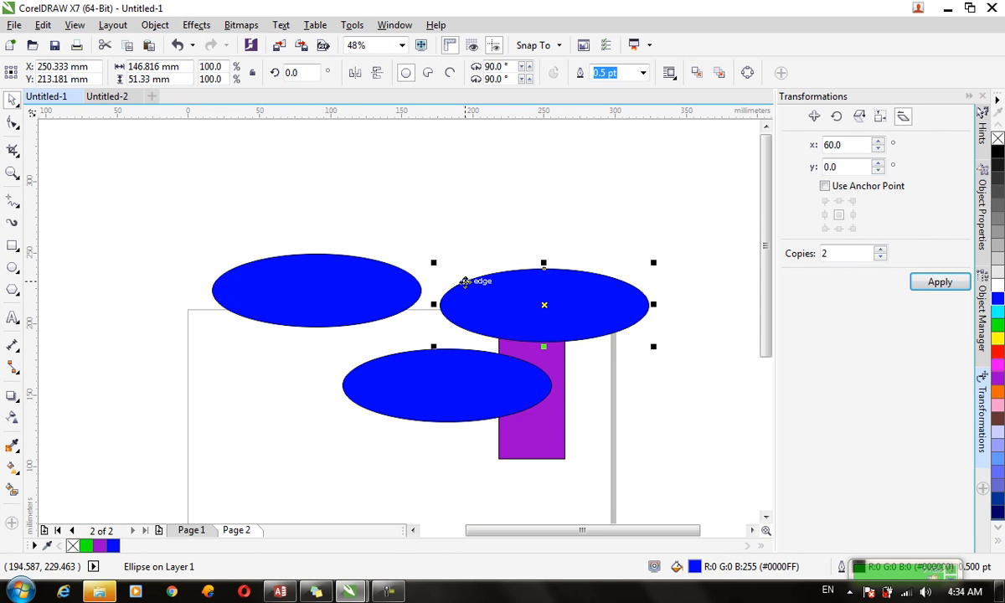
{"action": "left_click", "coordinate": [156, 24]}
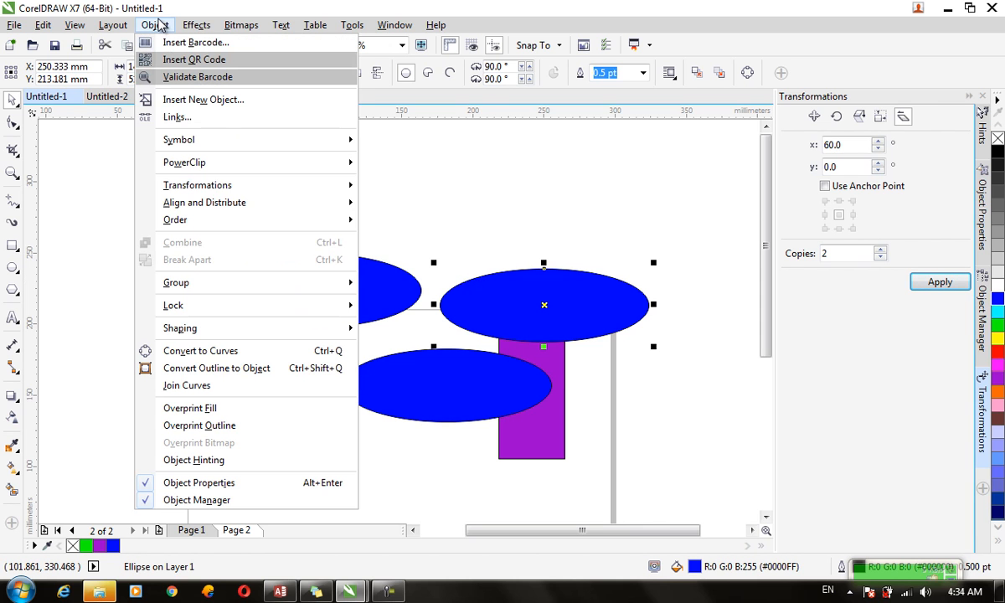
{"action": "mouse_move", "coordinate": [287, 207]}
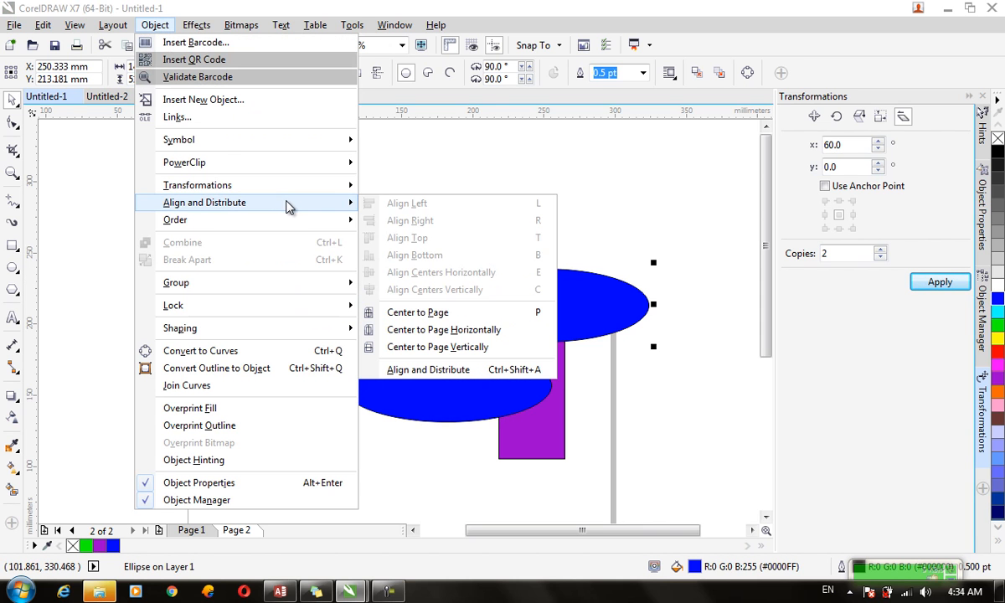
{"action": "left_click", "coordinate": [595, 222]}
Move the rightmost ellipse to about X 225 mm, Y 286 mm, shift the leftmost one slightly right, and select all three ellipses
{"action": "left_click_drag", "start_coordinate": [602, 303], "coordinate": [568, 199]}
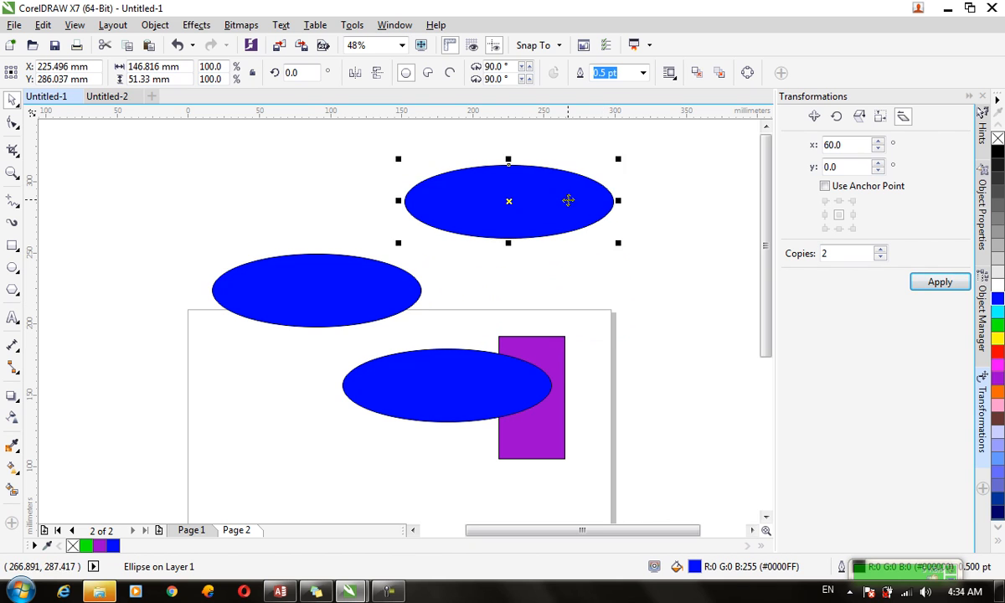
{"action": "left_click_drag", "start_coordinate": [395, 287], "coordinate": [430, 290]}
{"action": "left_click", "coordinate": [460, 227], "text": "shift"}
{"action": "left_click", "coordinate": [456, 399], "text": "shift"}
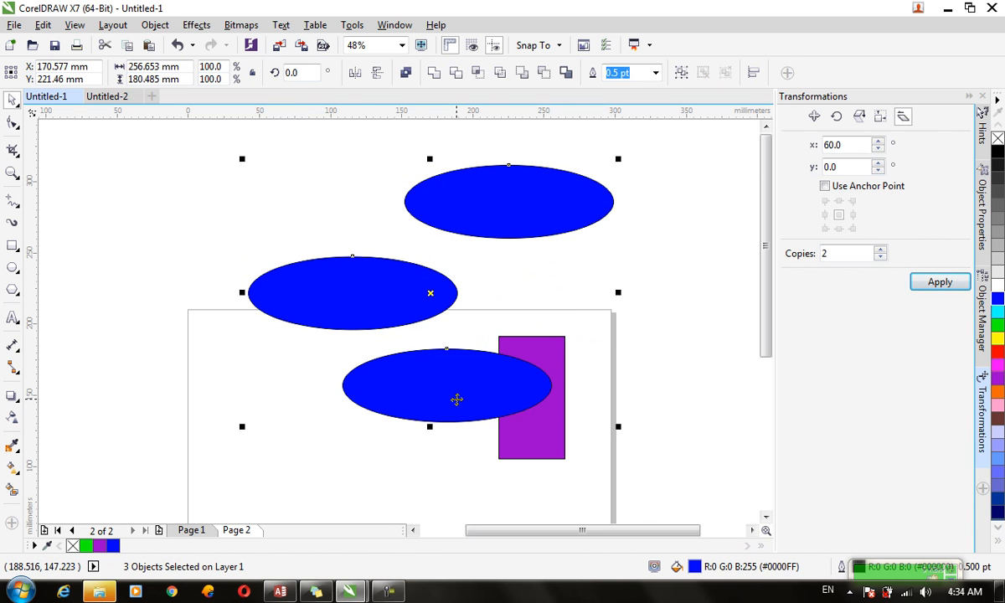
Try aligning the centres of the three ellipses vertically three times, undoing each alignment
{"action": "key", "text": "c"}
{"action": "key", "text": "ctrl+z"}
{"action": "key", "text": "c"}
{"action": "key", "text": "ctrl+z"}
{"action": "key", "text": "c"}
{"action": "key", "text": "ctrl+z"}
Try aligning the centres of the three ellipses horizontally three times, undoing each alignment
{"action": "key", "text": "e"}
{"action": "key", "text": "ctrl+z"}
{"action": "key", "text": "e"}
{"action": "key", "text": "ctrl+z"}
{"action": "key", "text": "e"}
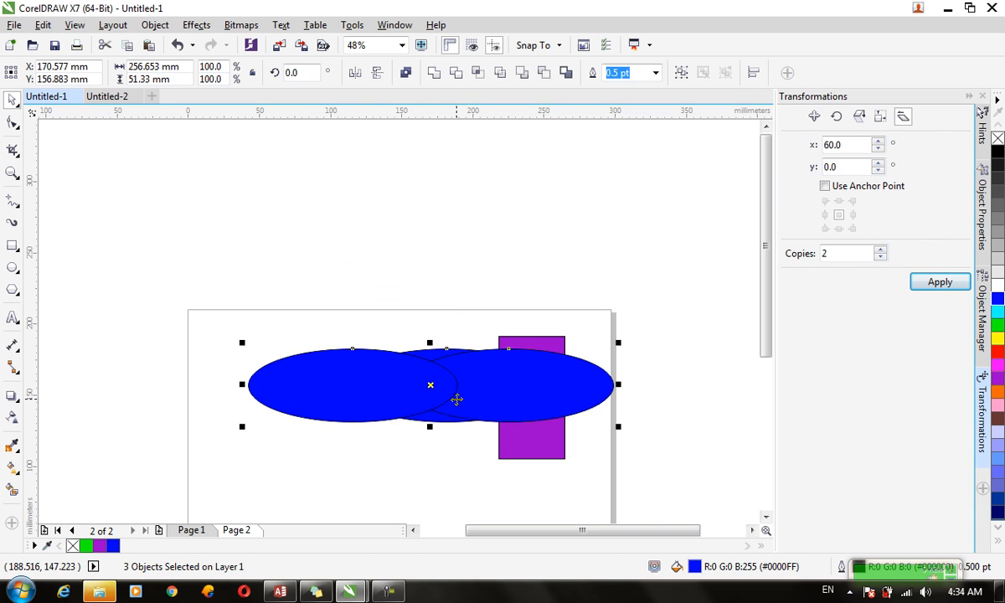
{"action": "key", "text": "ctrl+z"}
Delete all objects and draw four scattered pentagons of different sizes, from about 28 × 22 mm to about 90 × 75 mm
{"action": "key", "text": "ctrl+a"}
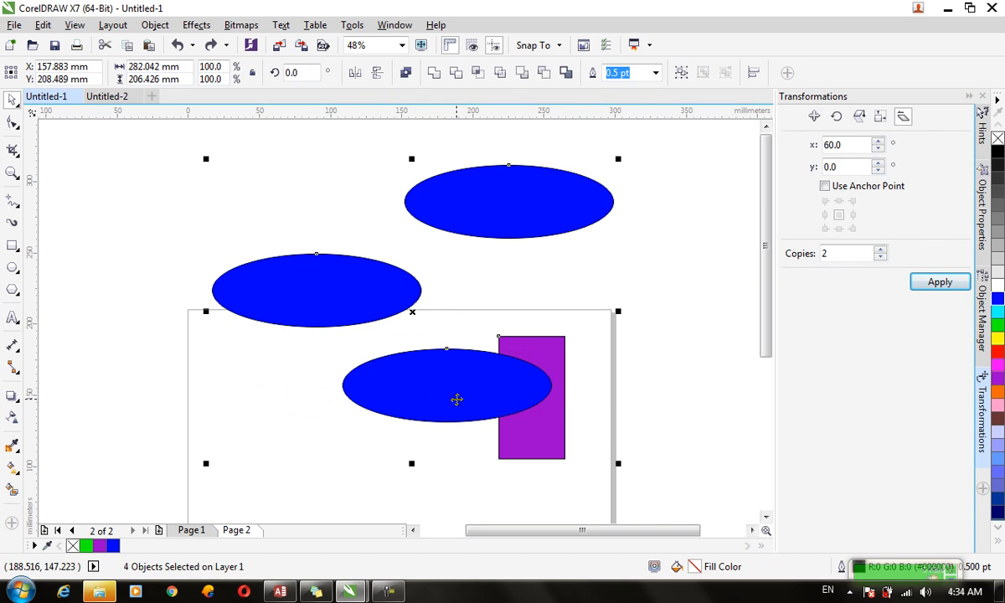
{"action": "key", "text": "Delete"}
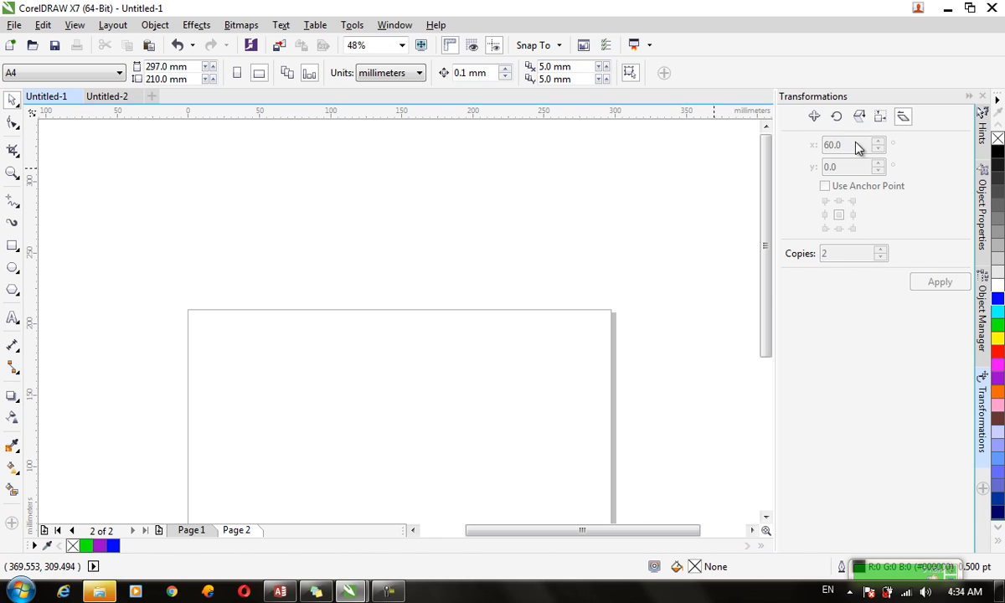
{"action": "scroll", "coordinate": [763, 209], "scroll_direction": "down", "scroll_amount": 3}
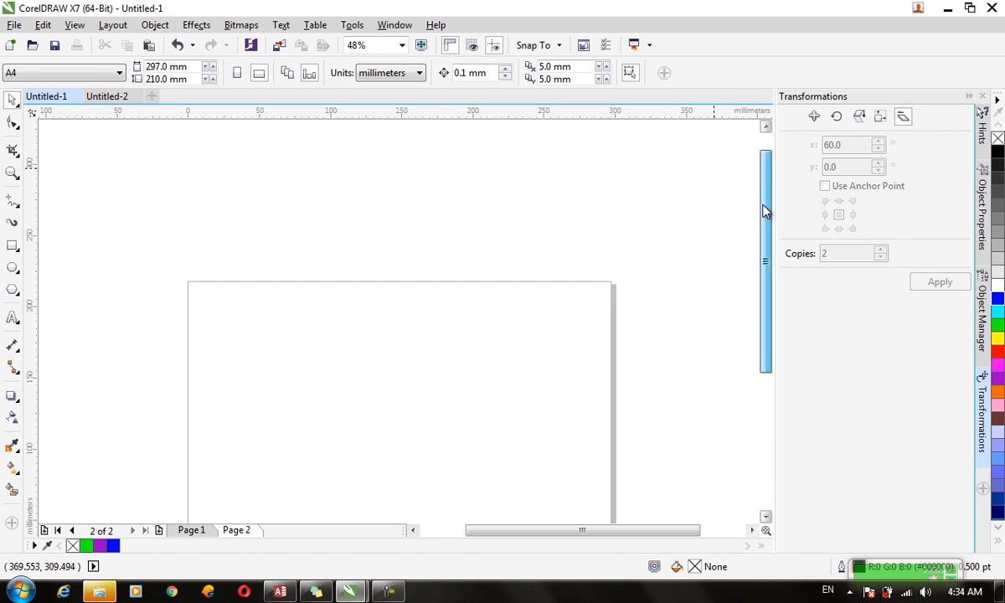
{"action": "left_click", "coordinate": [12, 289]}
{"action": "left_click_drag", "start_coordinate": [177, 290], "coordinate": [271, 357]}
{"action": "left_click_drag", "start_coordinate": [416, 319], "coordinate": [544, 425]}
{"action": "left_click_drag", "start_coordinate": [394, 172], "coordinate": [459, 216]}
{"action": "left_click_drag", "start_coordinate": [212, 176], "coordinate": [264, 218]}
{"action": "left_click", "coordinate": [13, 100]}
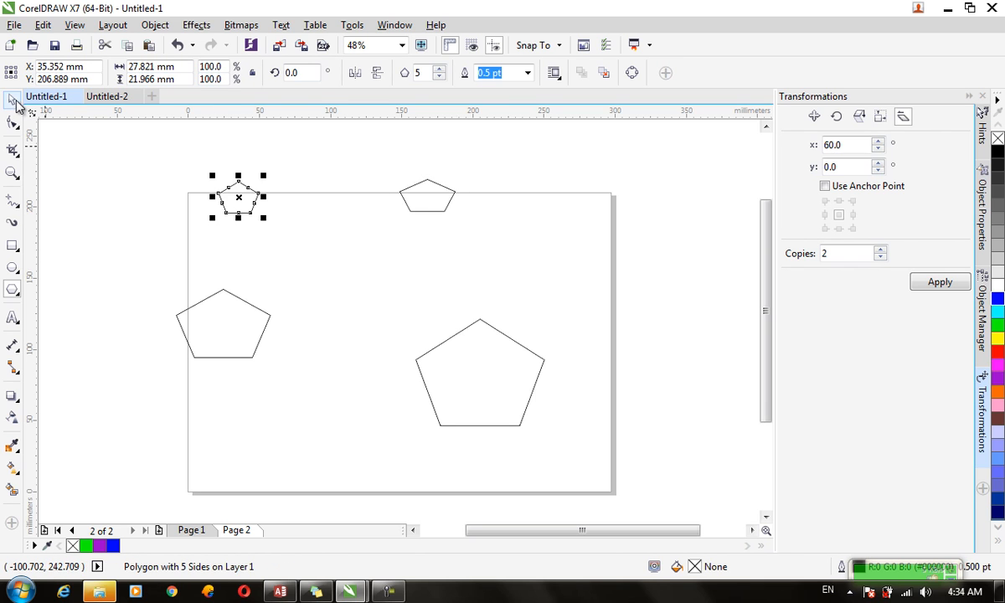
Try aligning all four pentagons to the top, and undo the alignment
{"action": "key", "text": "ctrl+a"}
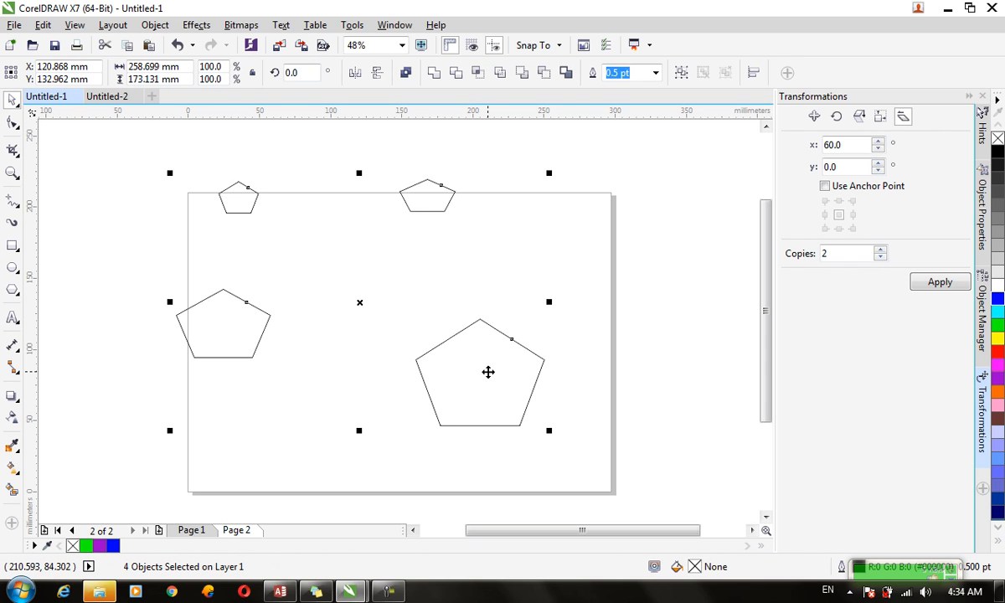
{"action": "key", "text": "t"}
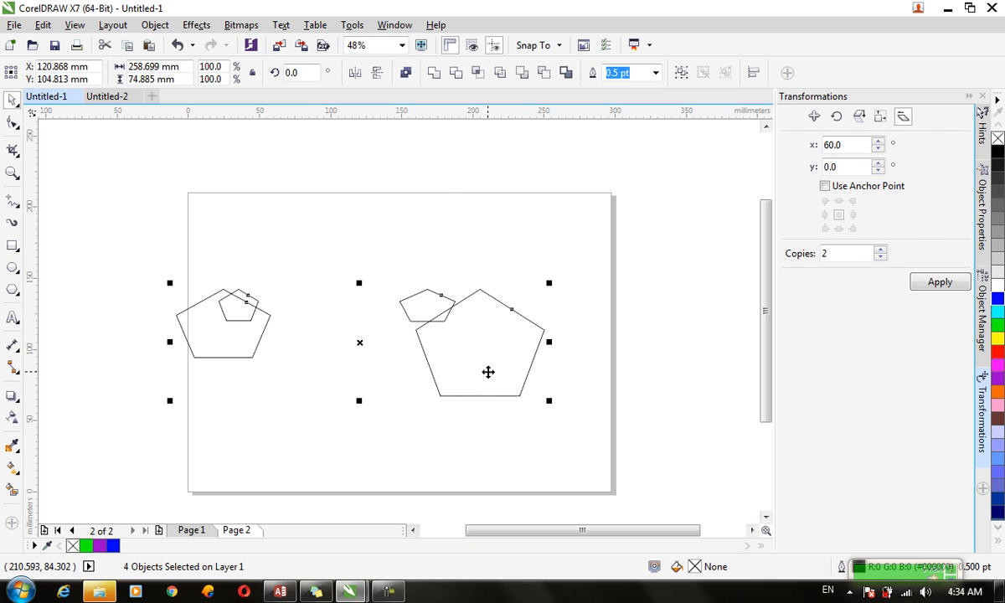
{"action": "key", "text": "ctrl+z"}
Try centring all four pentagons on the page, and undo the centring
{"action": "left_click", "coordinate": [156, 25]}
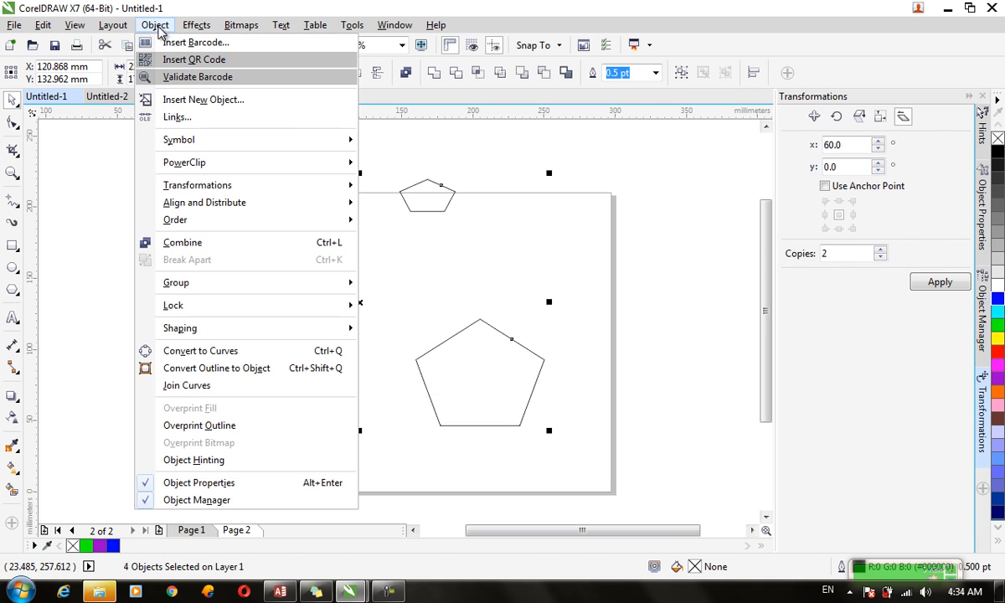
{"action": "mouse_move", "coordinate": [269, 205]}
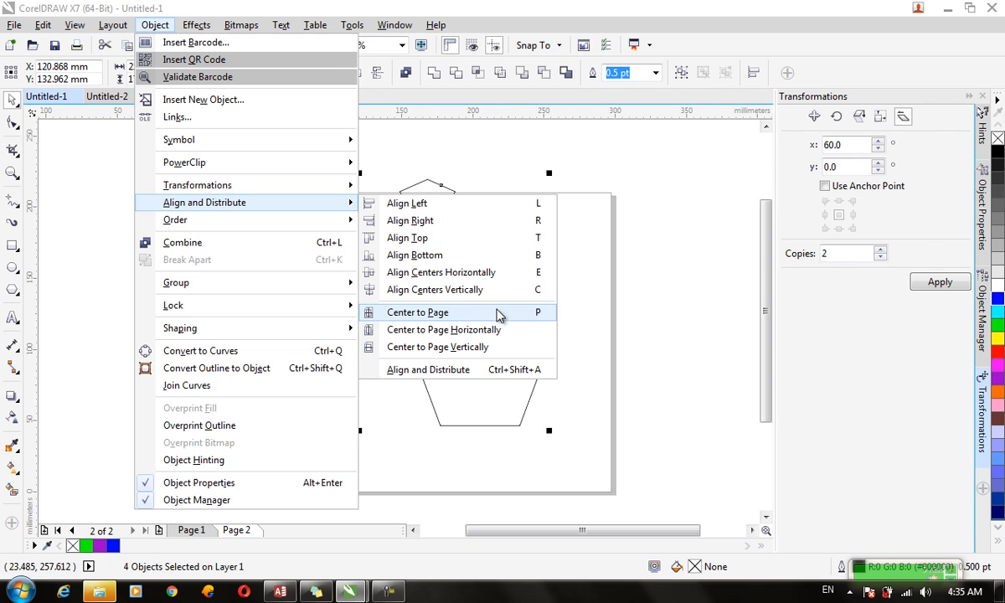
{"action": "left_click", "coordinate": [500, 313]}
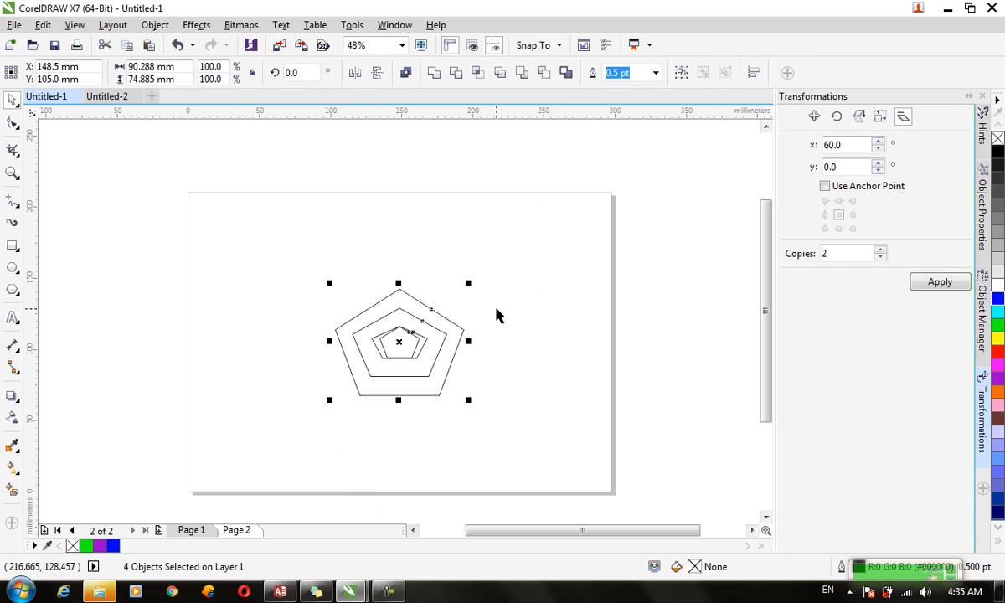
{"action": "key", "text": "ctrl+z"}
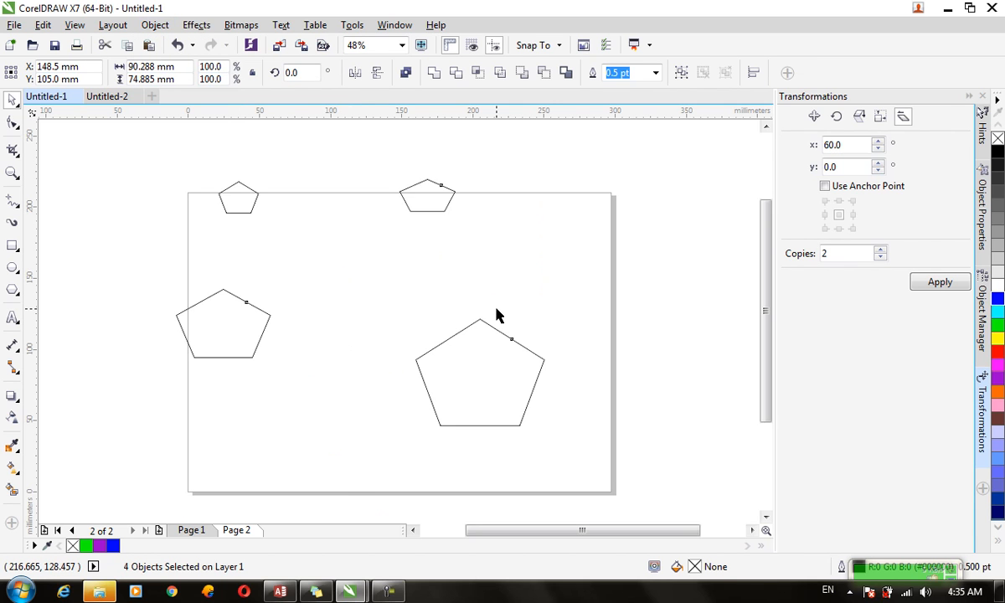
{"action": "left_click", "coordinate": [153, 26]}
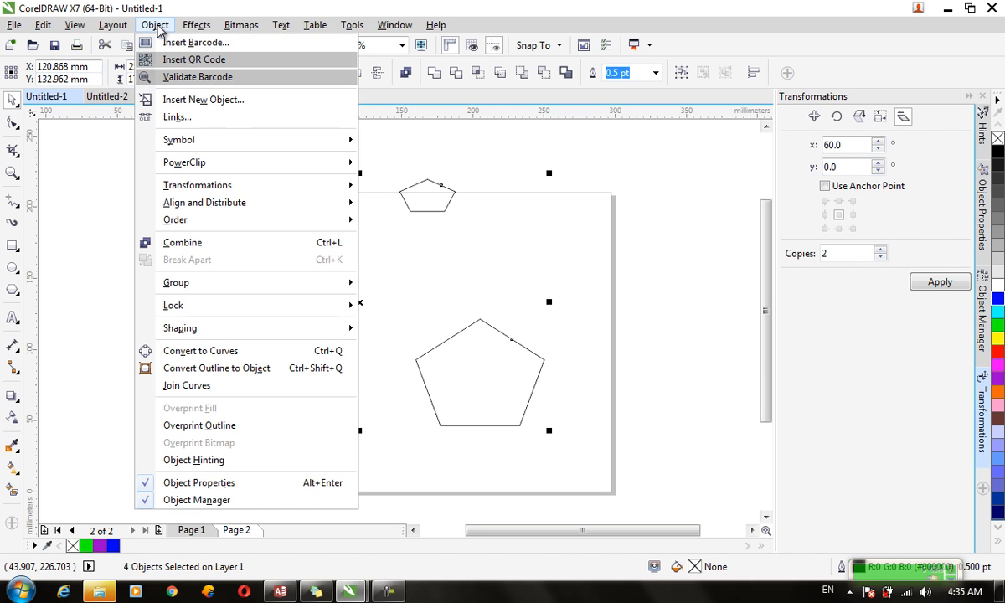
{"action": "mouse_move", "coordinate": [350, 206]}
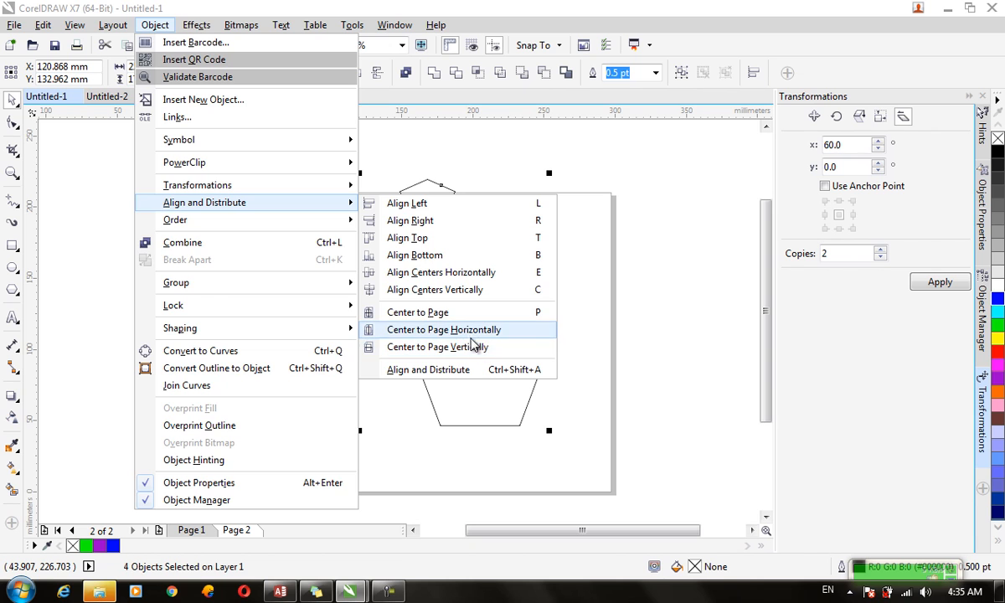
{"action": "left_click", "coordinate": [601, 400]}
Move the largest pentagon to about X 247 mm, Y 81 mm and centre it horizontally on the page
{"action": "left_click", "coordinate": [621, 325]}
{"action": "left_click_drag", "start_coordinate": [476, 390], "coordinate": [536, 395]}
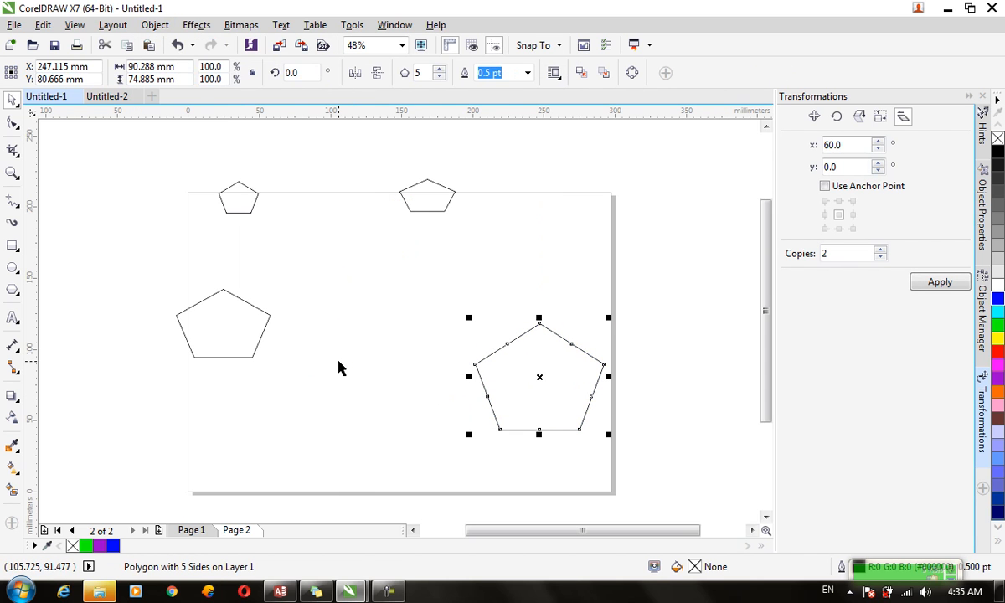
{"action": "left_click", "coordinate": [155, 24]}
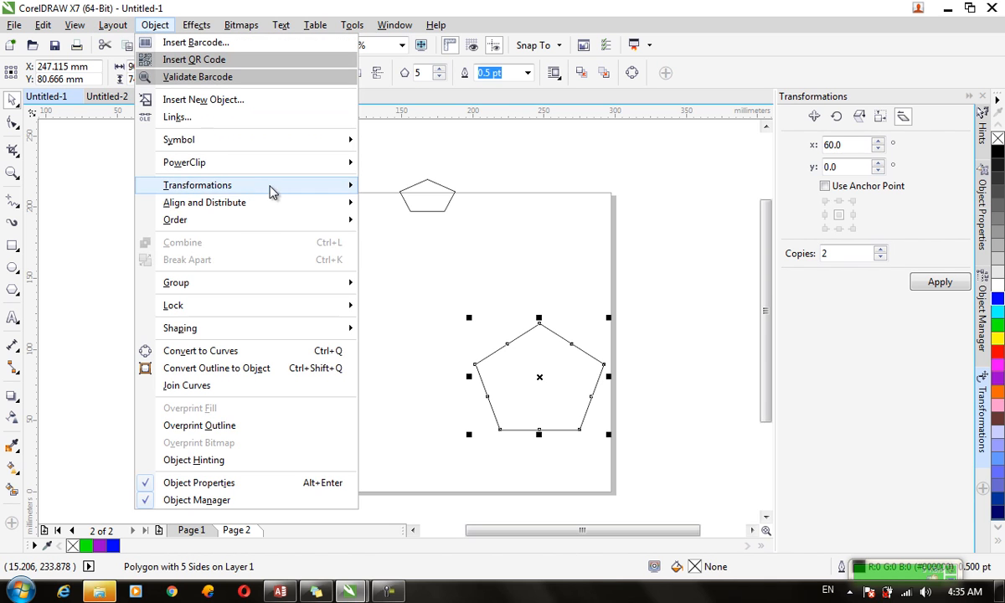
{"action": "mouse_move", "coordinate": [280, 202]}
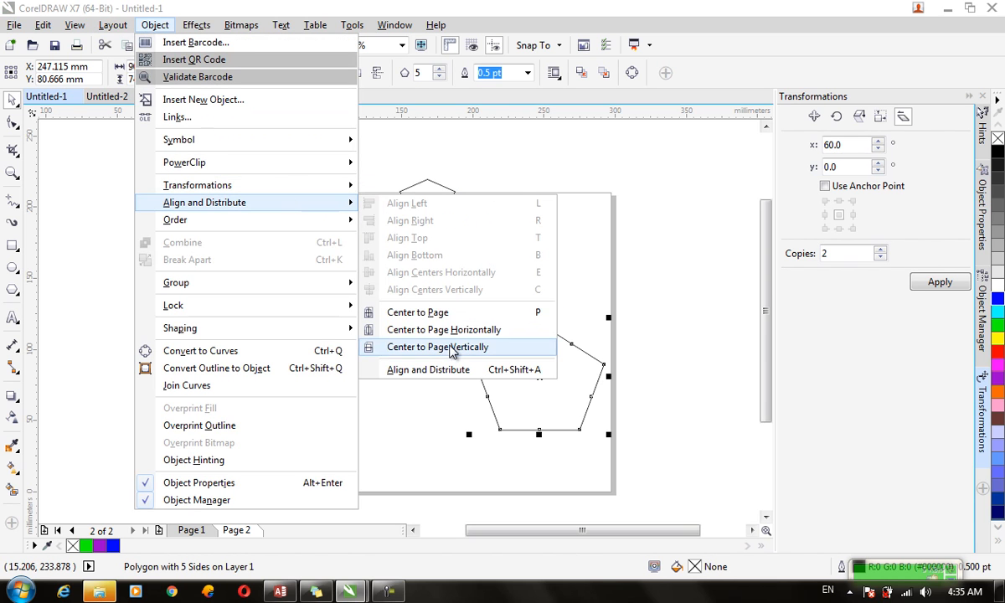
{"action": "left_click", "coordinate": [441, 329]}
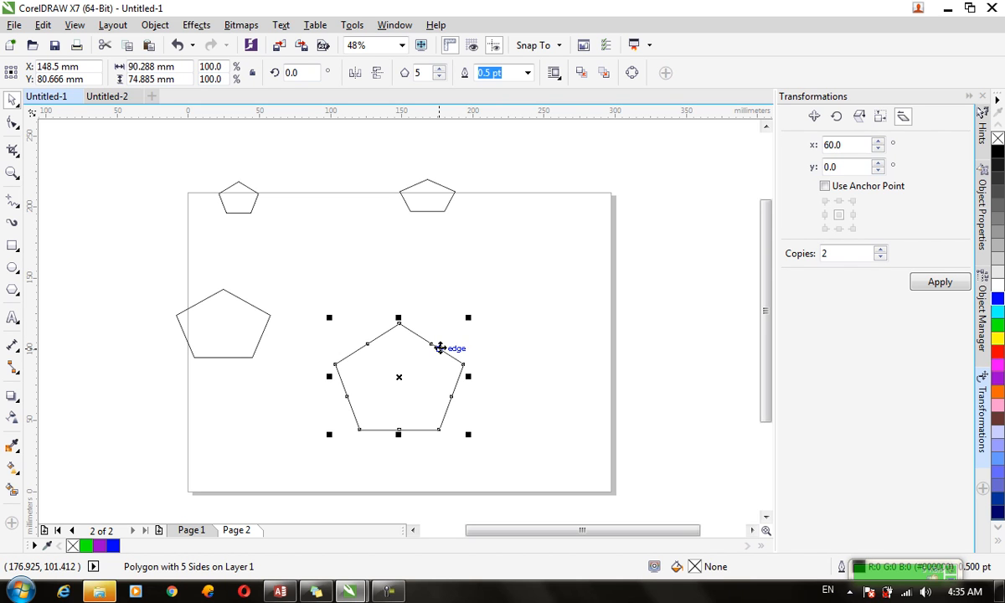
{"action": "left_click", "coordinate": [166, 23]}
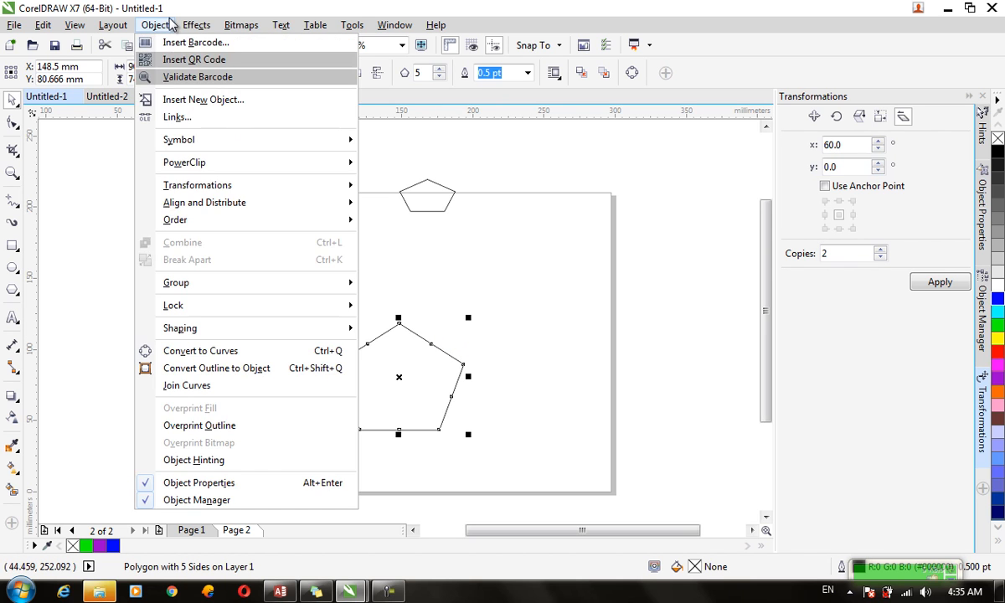
{"action": "mouse_move", "coordinate": [256, 206]}
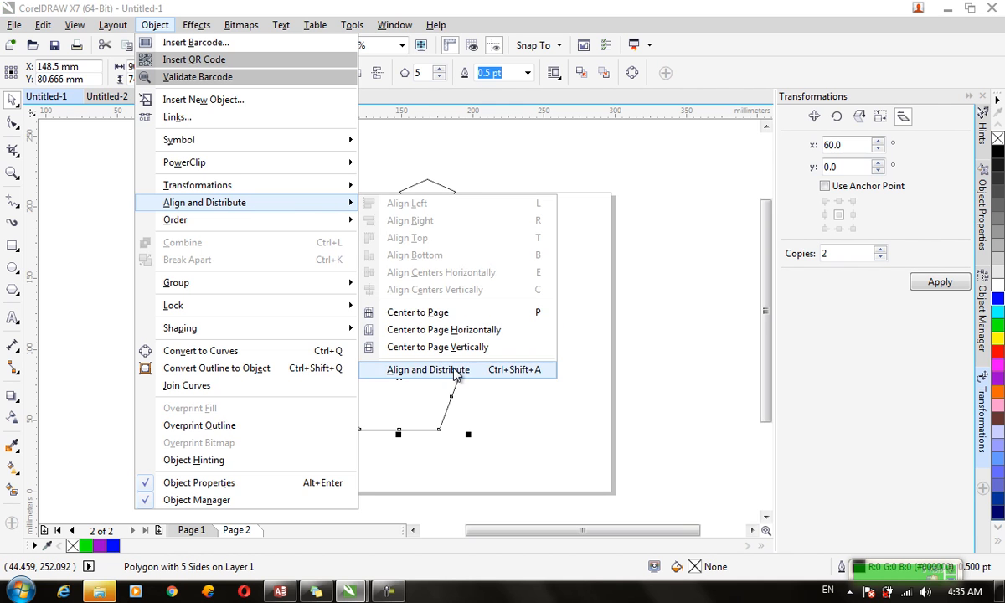
{"action": "left_click", "coordinate": [576, 419]}
Delete all four pentagons and draw a rectangle about 39 × 32 mm in the page's upper-left corner
{"action": "left_click_drag", "start_coordinate": [583, 430], "coordinate": [154, 164]}
{"action": "key", "text": "Delete"}
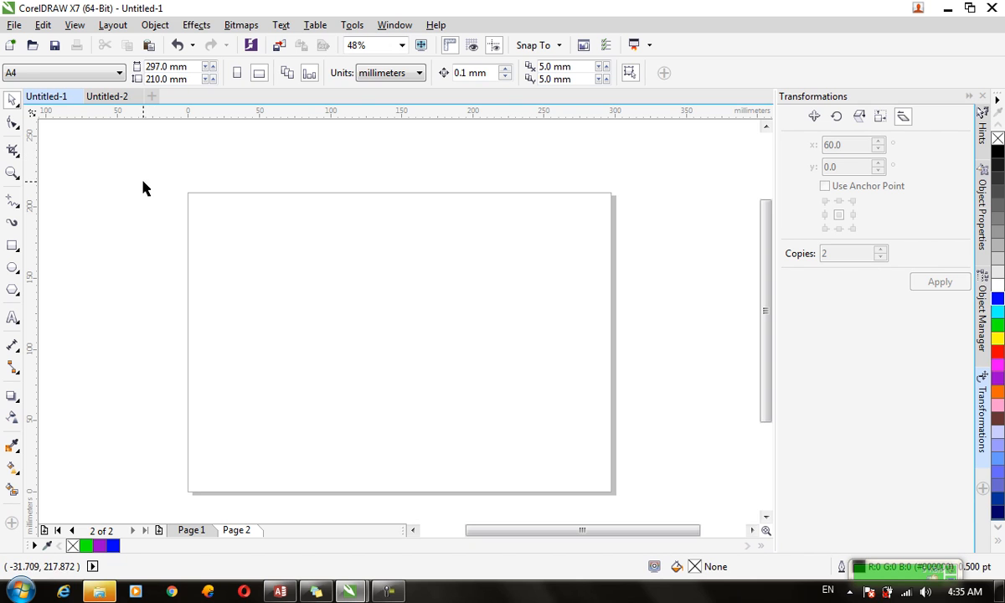
{"action": "left_click", "coordinate": [12, 246]}
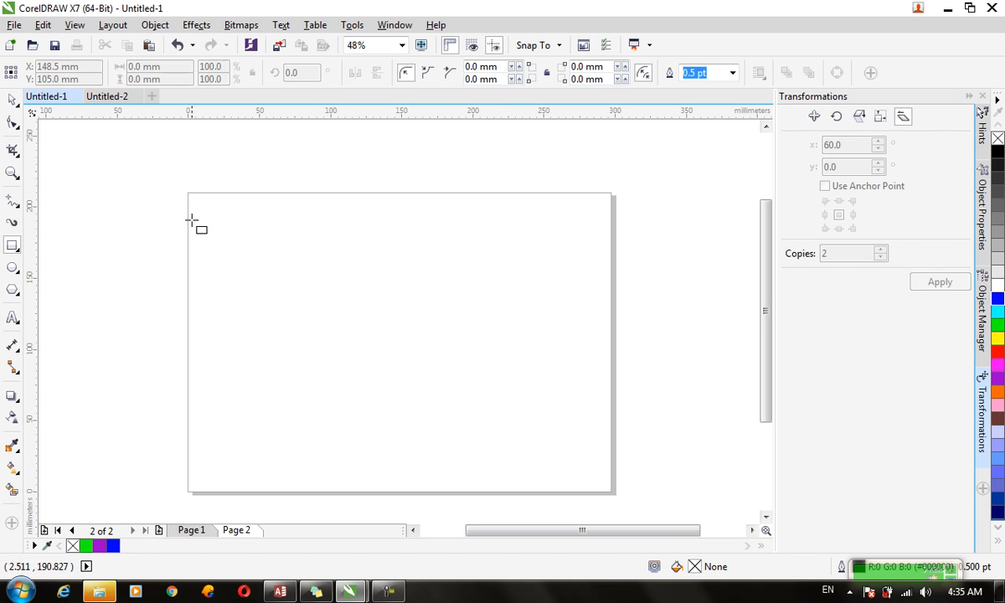
{"action": "left_click_drag", "start_coordinate": [189, 198], "coordinate": [246, 248]}
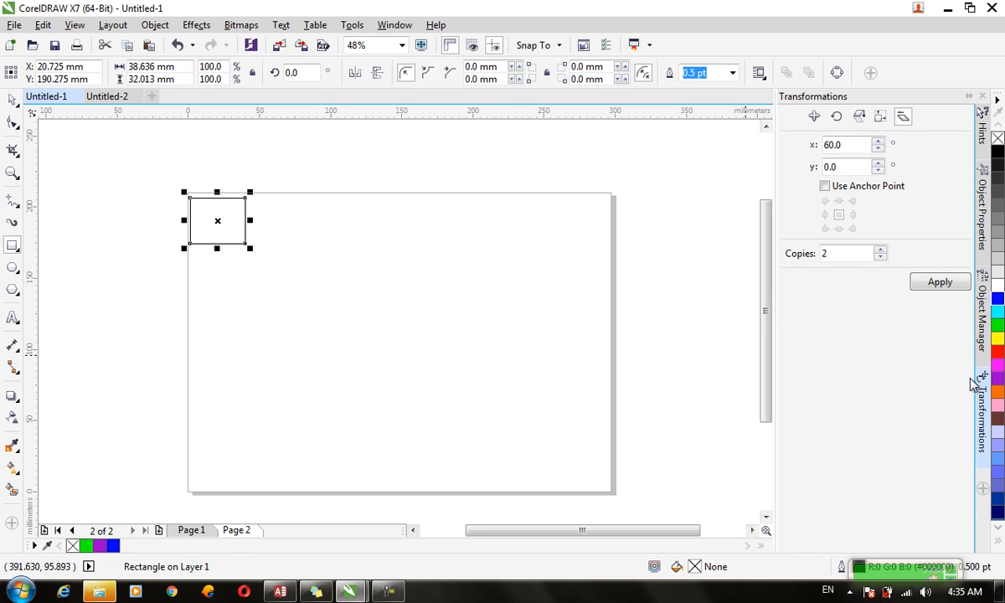
Fill the rectangle orange and duplicate it four times at uneven spacing along the page's upper edge, spanning about 363 mm in total
{"action": "left_click", "coordinate": [998, 396]}
{"action": "left_click", "coordinate": [12, 100]}
{"action": "left_click_drag", "start_coordinate": [222, 231], "coordinate": [311, 234]}
{"action": "key", "text": "Tab"}
{"action": "left_click_drag", "start_coordinate": [240, 219], "coordinate": [514, 252]}
{"action": "key", "text": "Tab"}
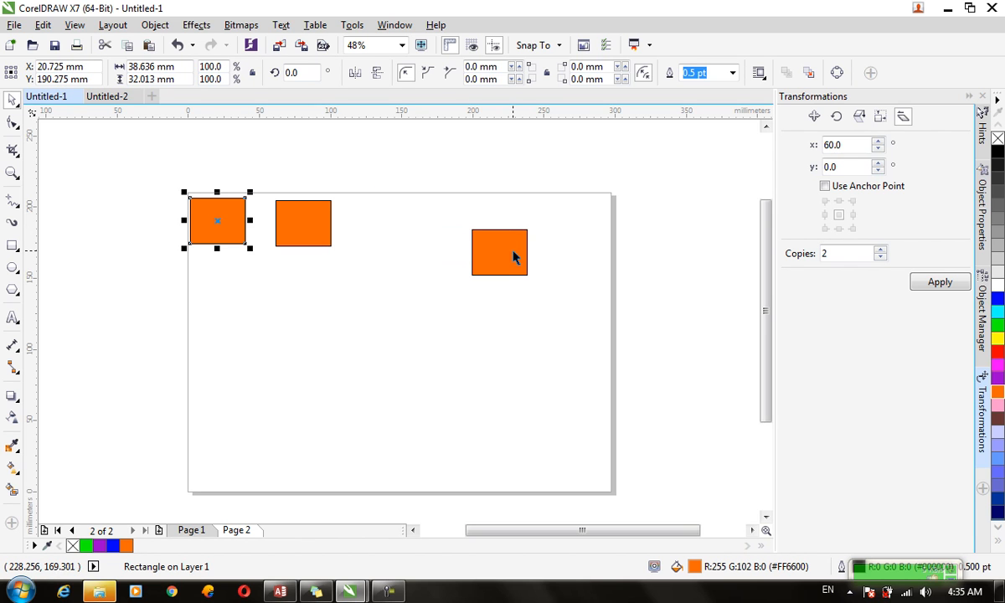
{"action": "left_click_drag", "start_coordinate": [223, 216], "coordinate": [620, 242]}
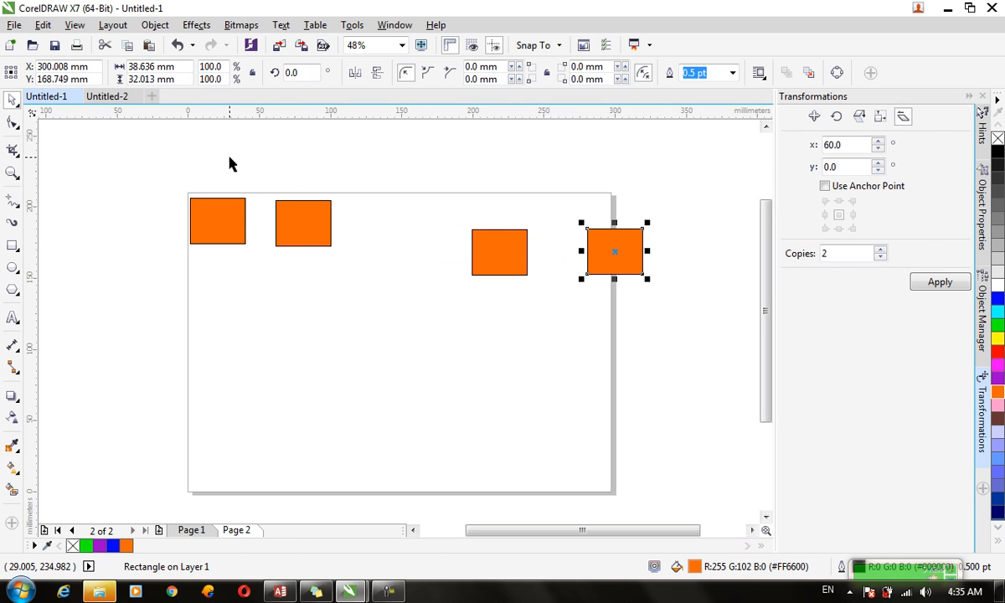
{"action": "key", "text": "Tab"}
{"action": "left_click_drag", "start_coordinate": [204, 207], "coordinate": [140, 204]}
Align the vertical centres of all five rectangles and distribute equal horizontal spacing between them, using the Align and Distribute docker
{"action": "key", "text": "ctrl+a"}
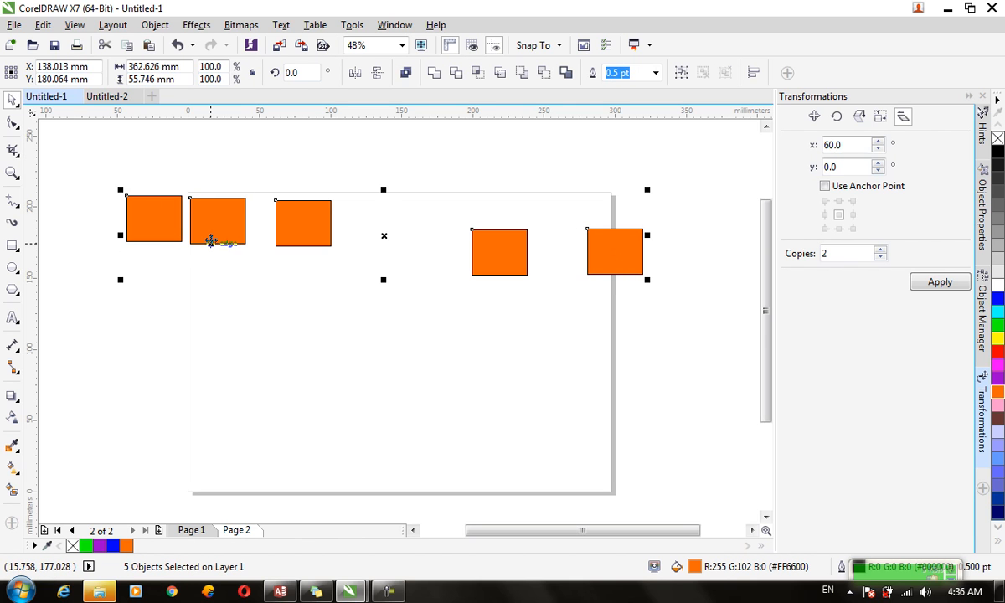
{"action": "left_click", "coordinate": [152, 27]}
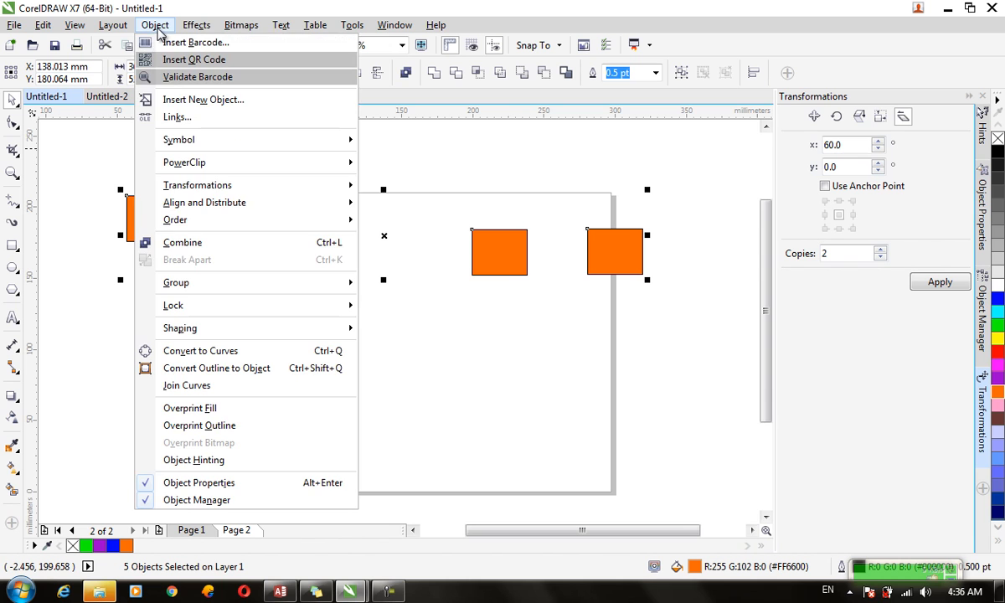
{"action": "mouse_move", "coordinate": [293, 204]}
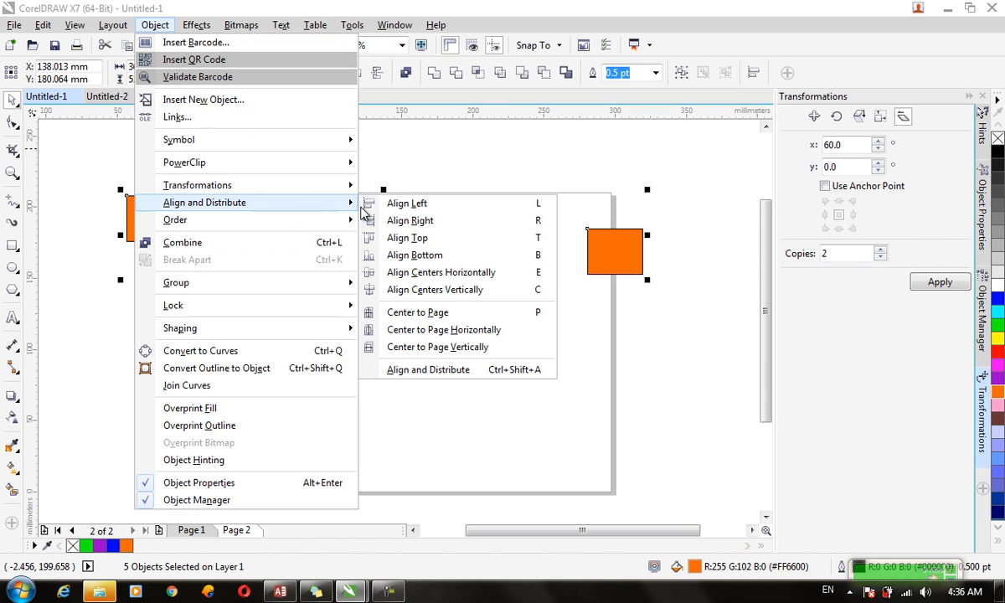
{"action": "left_click", "coordinate": [486, 370]}
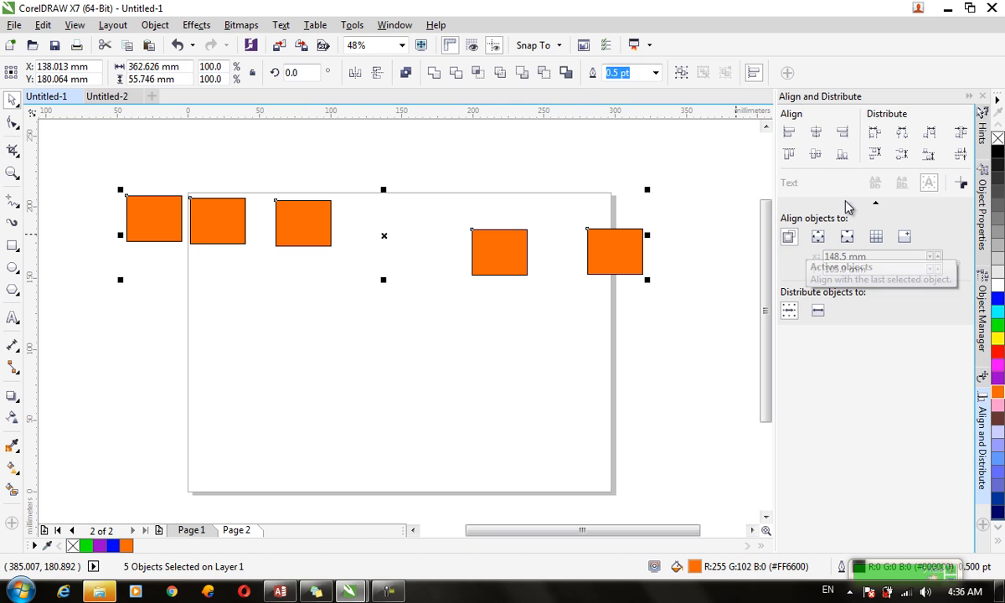
{"action": "left_click", "coordinate": [822, 157]}
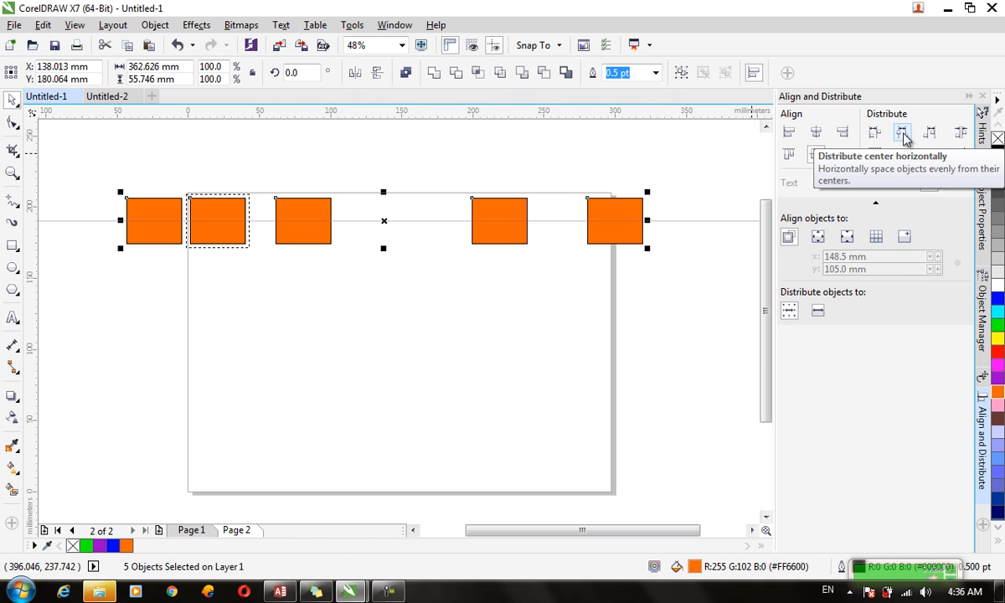
{"action": "left_click", "coordinate": [961, 147]}
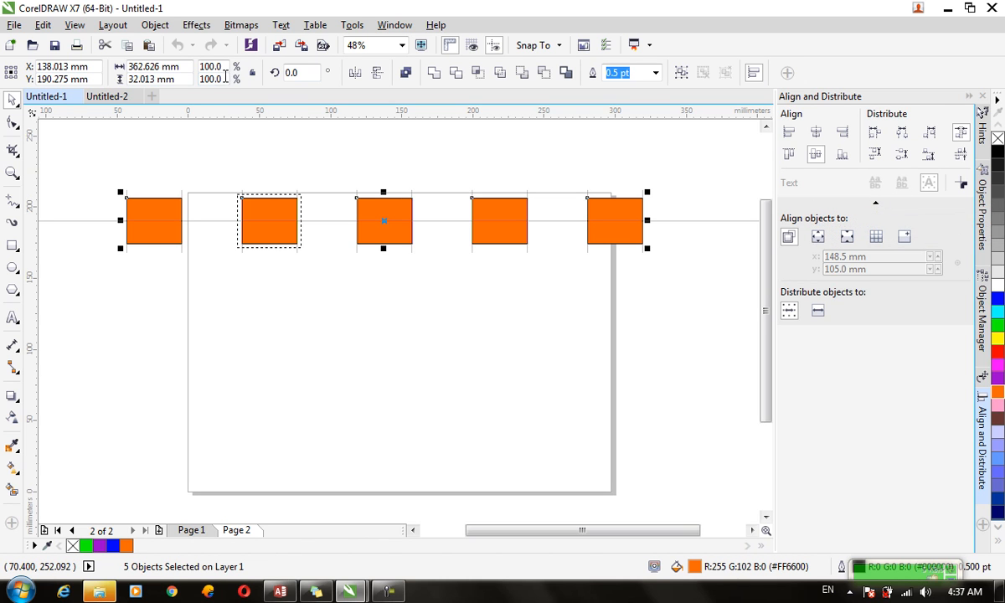
Shift the row of rectangles slightly left, then lower the rightmost one to about X 289 mm, Y 167 mm and fill it red
{"action": "left_click", "coordinate": [147, 26]}
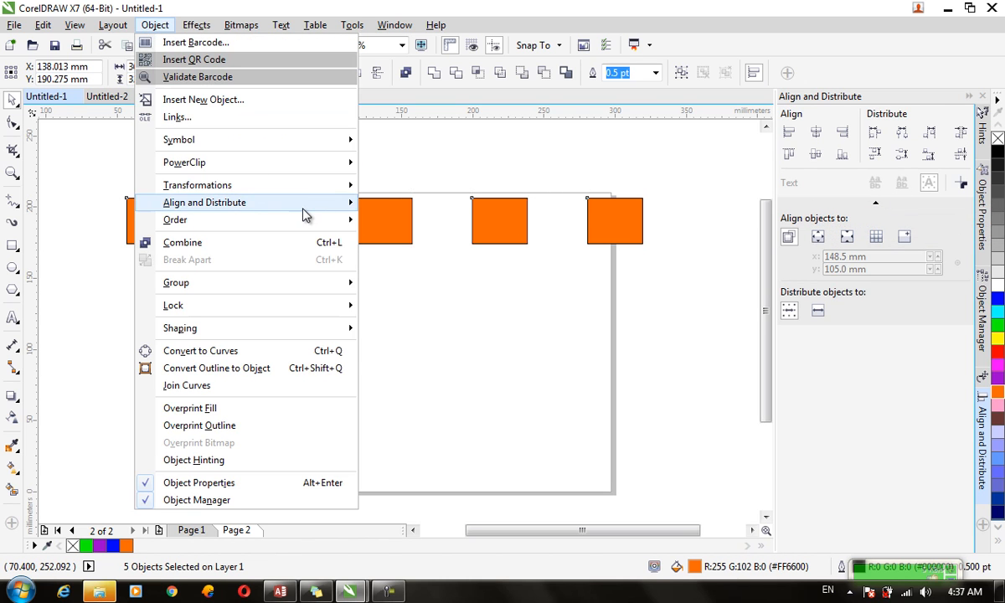
{"action": "mouse_move", "coordinate": [304, 211]}
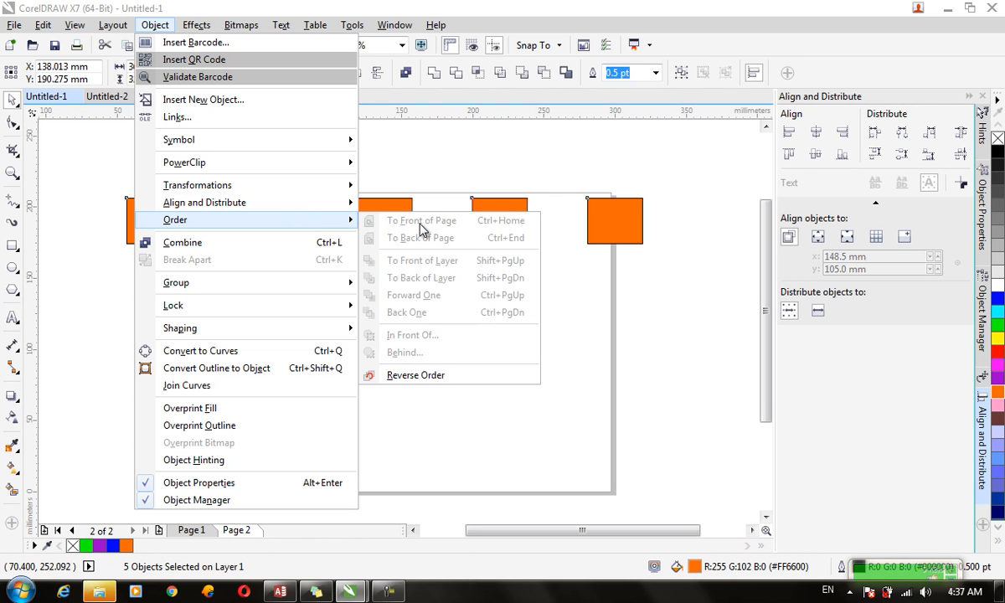
{"action": "left_click", "coordinate": [584, 269]}
{"action": "left_click_drag", "start_coordinate": [601, 242], "coordinate": [598, 268]}
{"action": "left_click", "coordinate": [585, 319]}
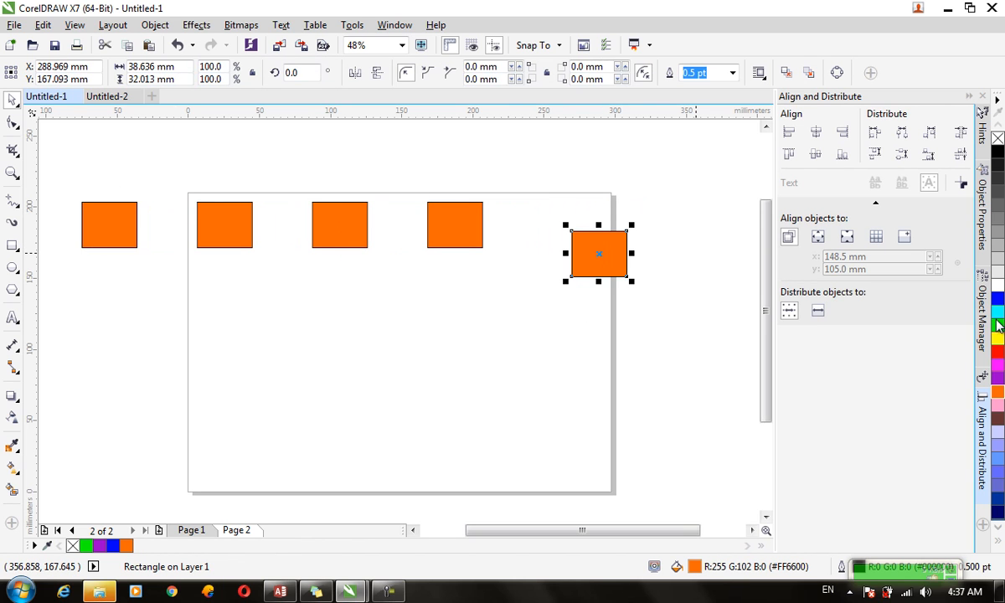
{"action": "left_click_drag", "start_coordinate": [998, 350], "coordinate": [578, 275]}
Overlap the fourth rectangle with the red one at about X 271 mm, Y 156 mm in brown, and the third above it in cyan
{"action": "left_click_drag", "start_coordinate": [469, 243], "coordinate": [575, 271]}
{"action": "left_click", "coordinate": [997, 418]}
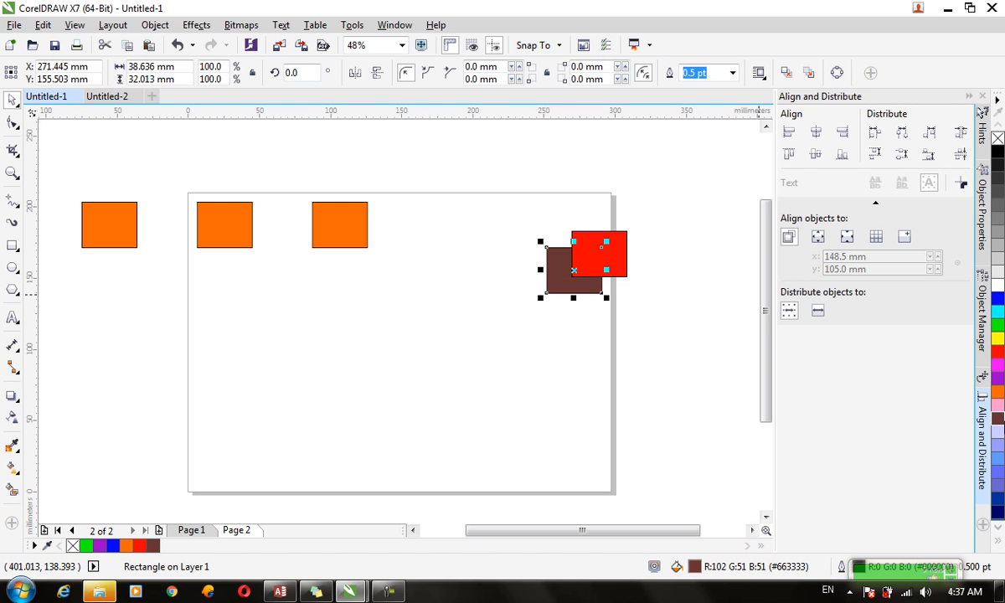
{"action": "left_click_drag", "start_coordinate": [341, 220], "coordinate": [552, 237]}
{"action": "left_click", "coordinate": [998, 311]}
Move the second rectangle to about X 271 mm, Y 178 mm, and the first to about X 256 mm, Y 156 mm with a purple fill
{"action": "left_click_drag", "start_coordinate": [248, 227], "coordinate": [597, 241]}
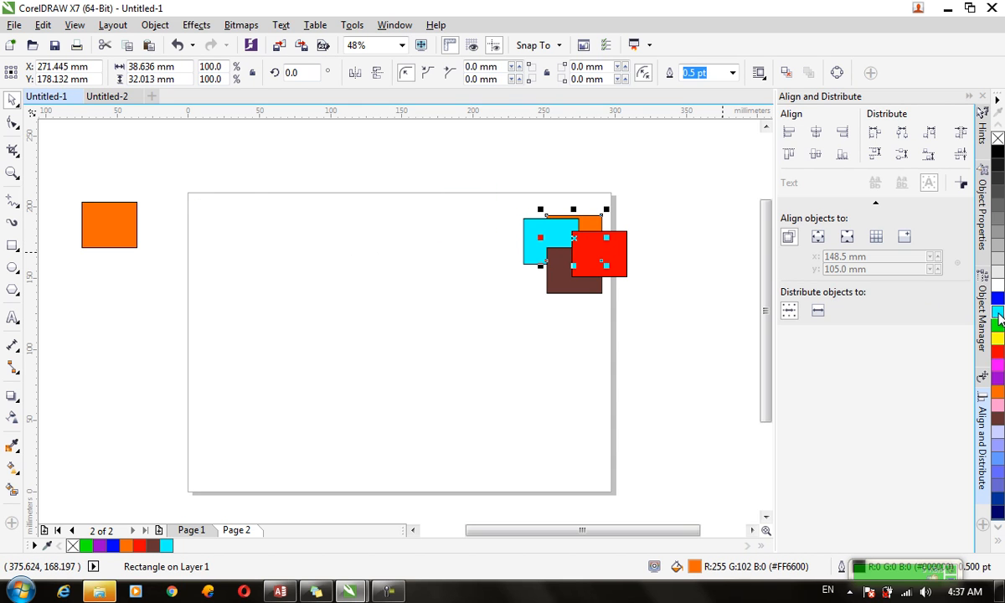
{"action": "left_click_drag", "start_coordinate": [120, 241], "coordinate": [558, 280]}
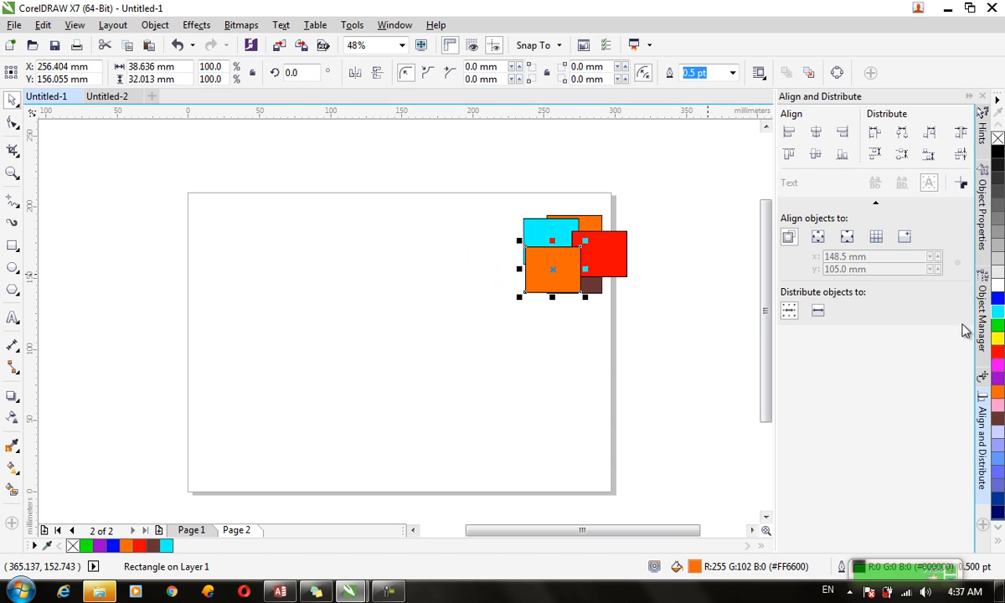
{"action": "left_click", "coordinate": [997, 377]}
{"action": "left_click", "coordinate": [511, 335]}
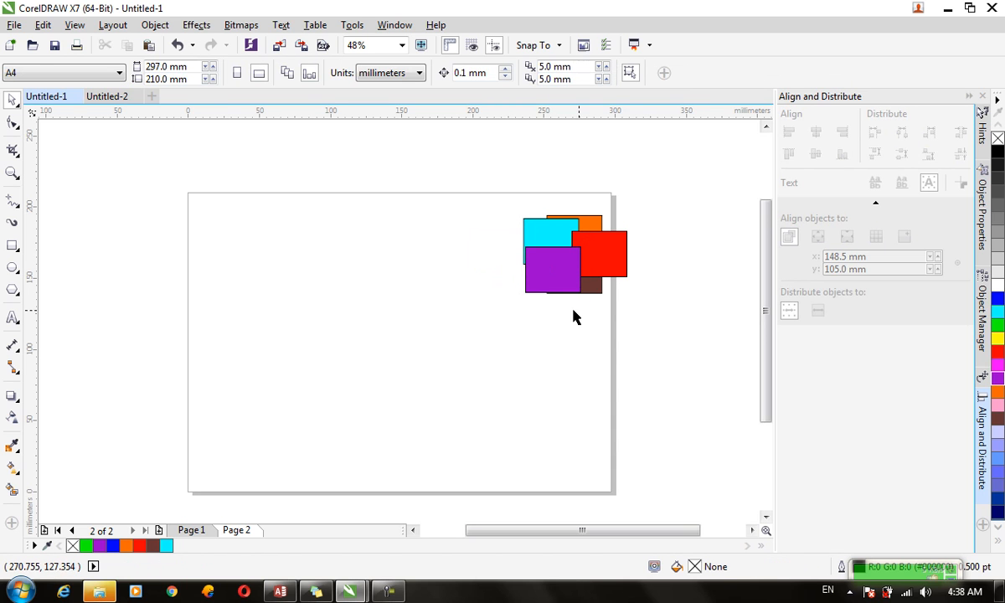
Bring the orange rectangle to the front of the page and return it to the back of the page
{"action": "left_click", "coordinate": [586, 222]}
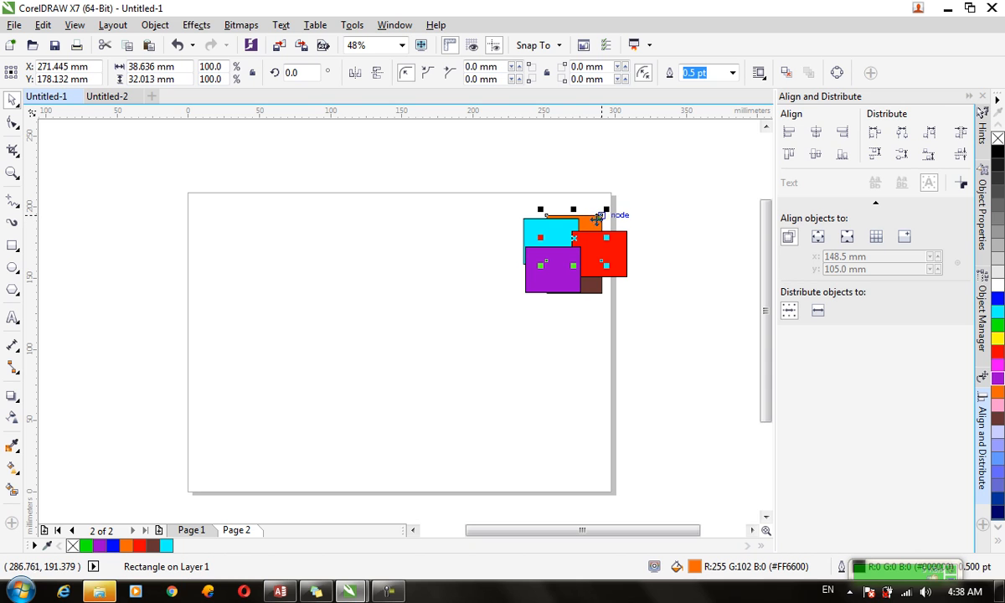
{"action": "left_click", "coordinate": [155, 25]}
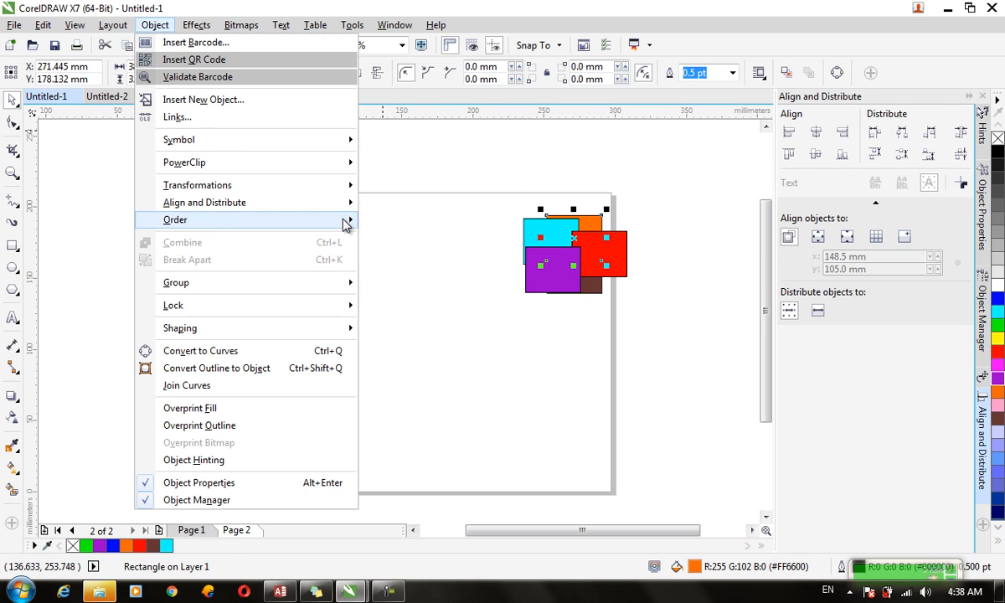
{"action": "mouse_move", "coordinate": [344, 220]}
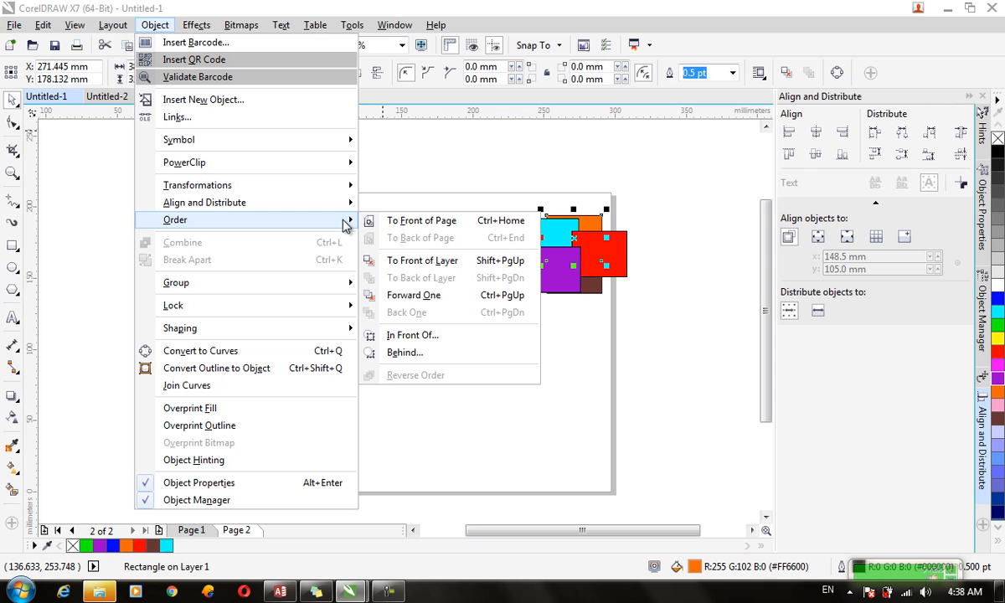
{"action": "left_click", "coordinate": [406, 225]}
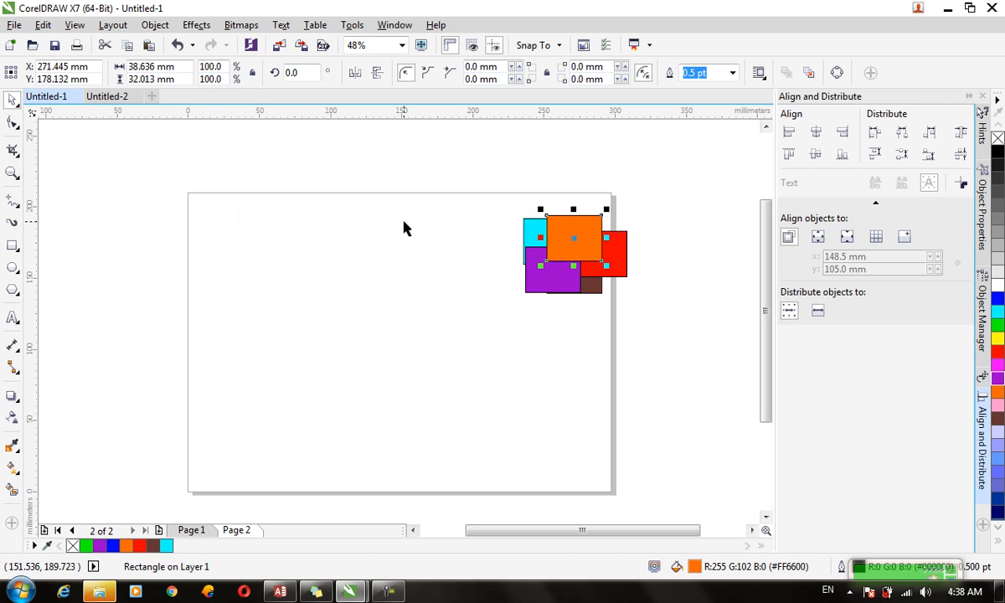
{"action": "key", "text": "ctrl+End"}
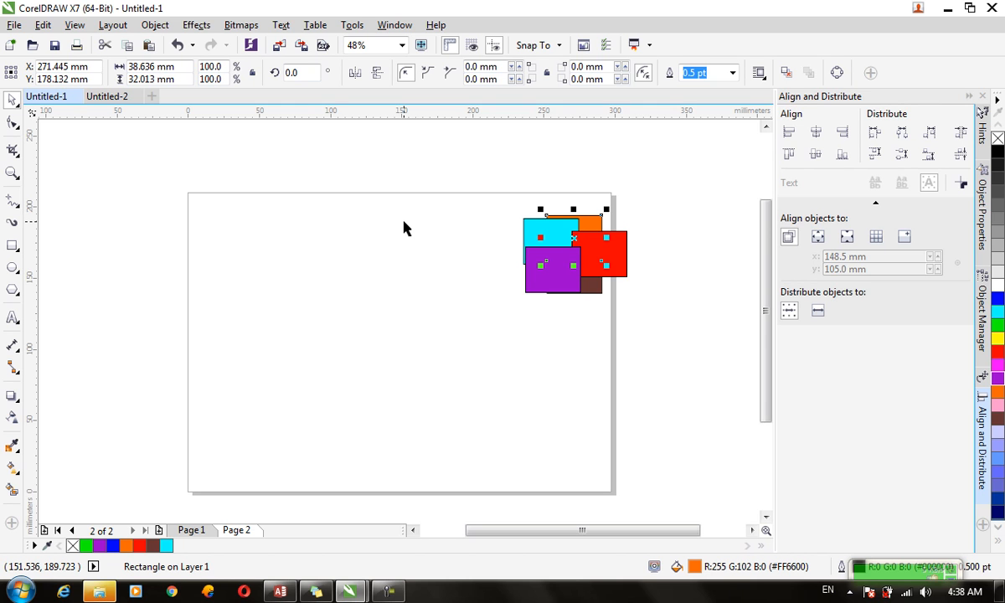
Bring the orange rectangle to the front of the page again and move it back one level at a time behind the others
{"action": "left_click", "coordinate": [155, 25]}
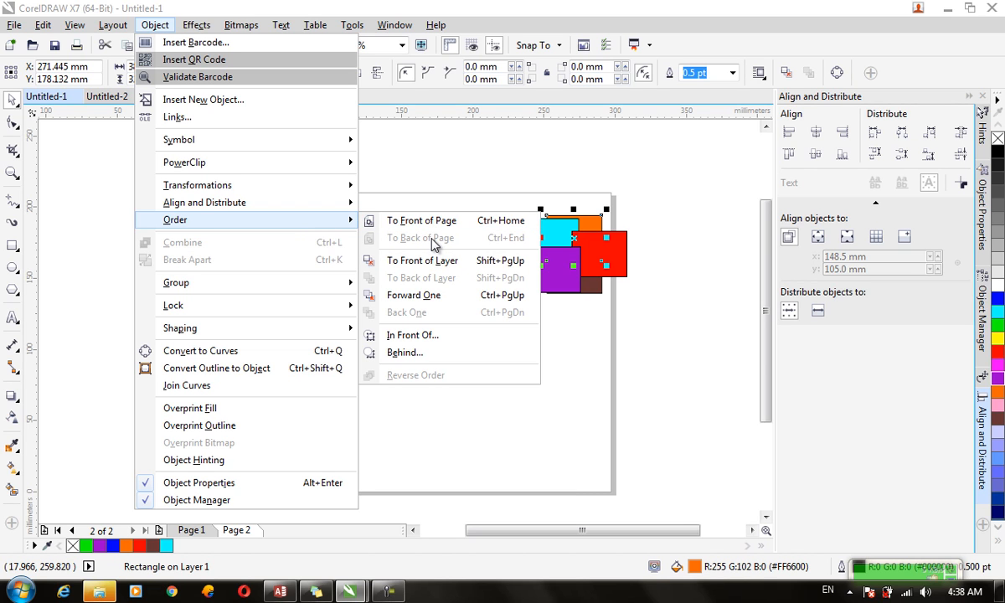
{"action": "left_click", "coordinate": [490, 221]}
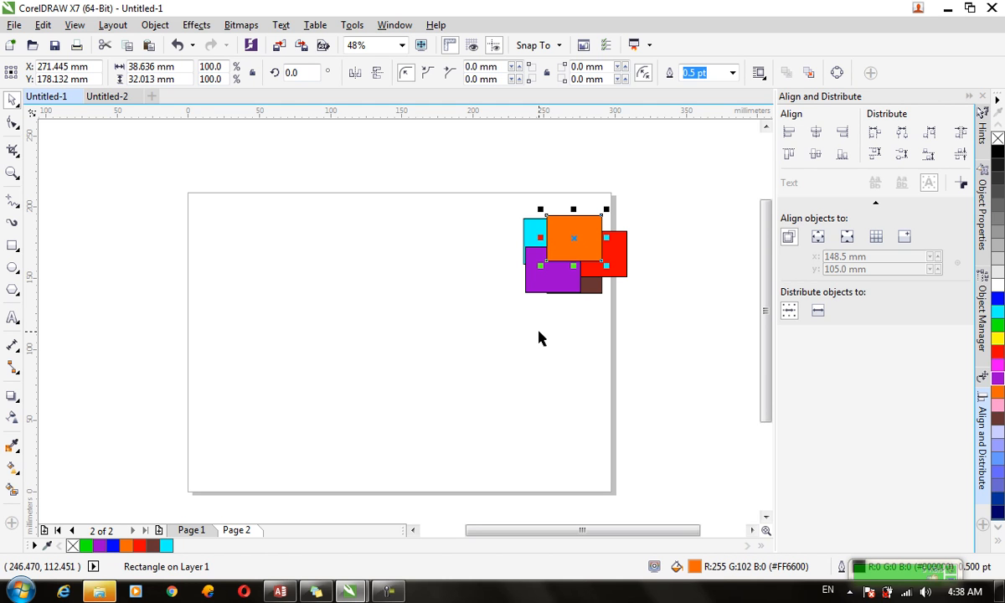
{"action": "left_click", "coordinate": [155, 24]}
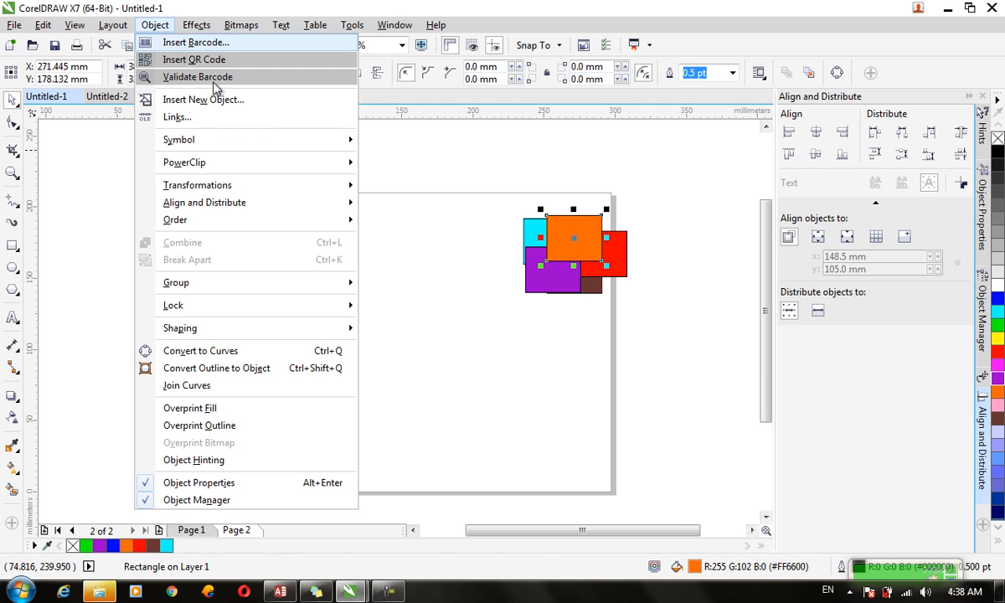
{"action": "mouse_move", "coordinate": [305, 218]}
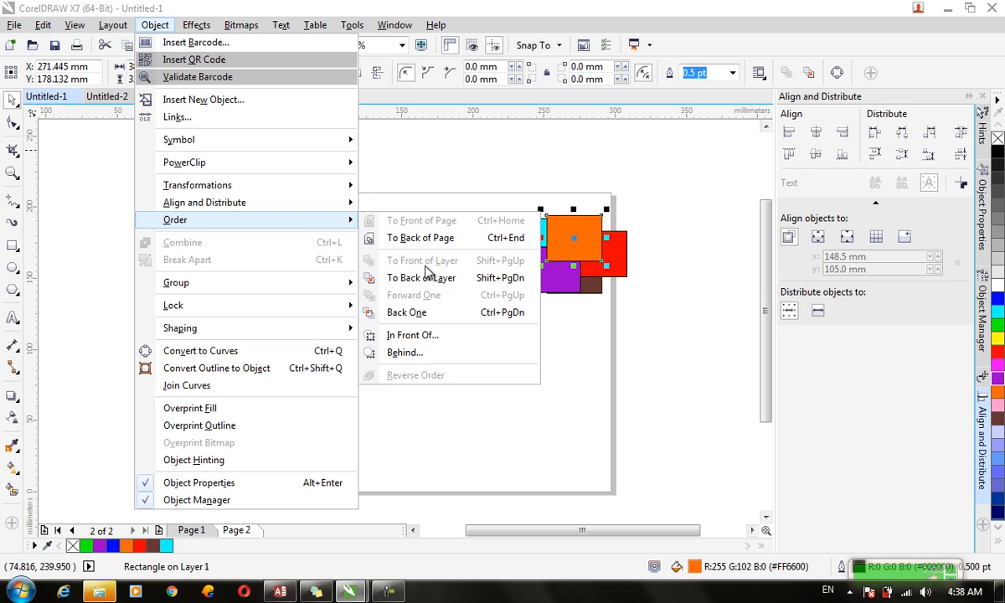
{"action": "left_click", "coordinate": [655, 385]}
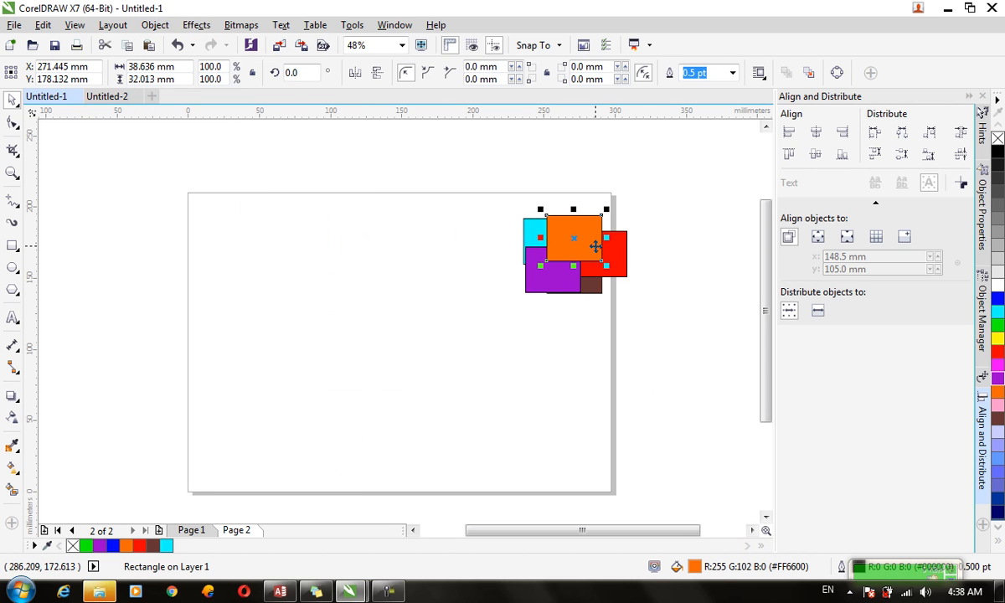
{"action": "key", "text": "ctrl+Page_Down"}
{"action": "key", "text": "ctrl+Page_Down"}
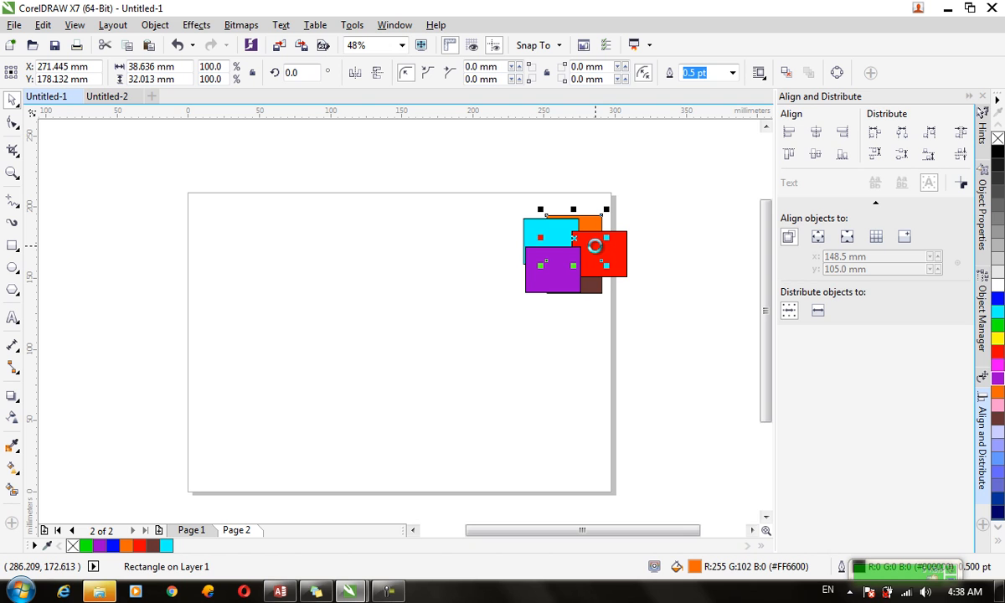
Place the orange rectangle directly in front of the red rectangle with the In Front Of order command
{"action": "left_click", "coordinate": [613, 280]}
{"action": "left_click", "coordinate": [563, 216]}
{"action": "left_click", "coordinate": [157, 24]}
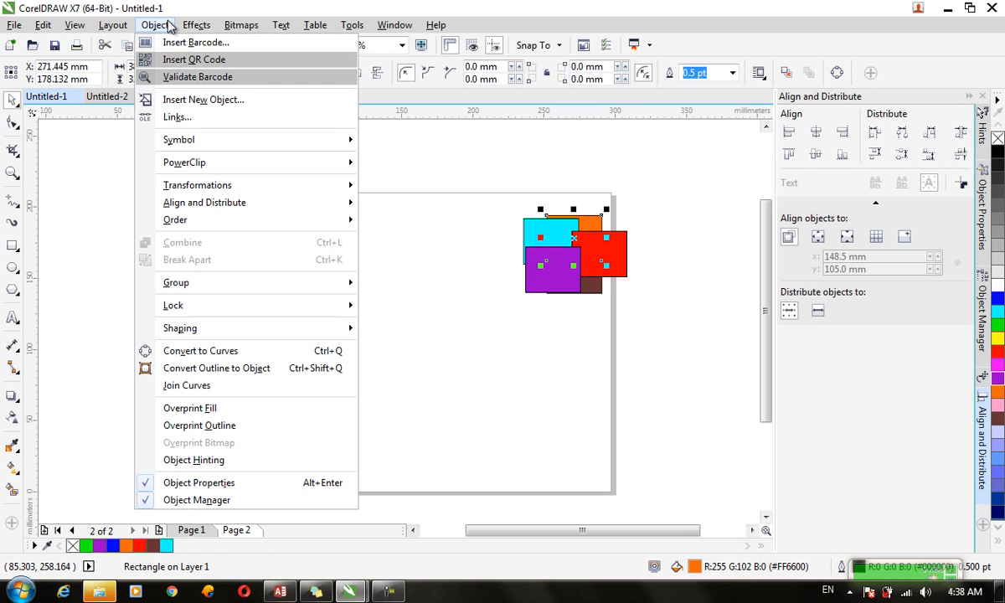
{"action": "mouse_move", "coordinate": [340, 221]}
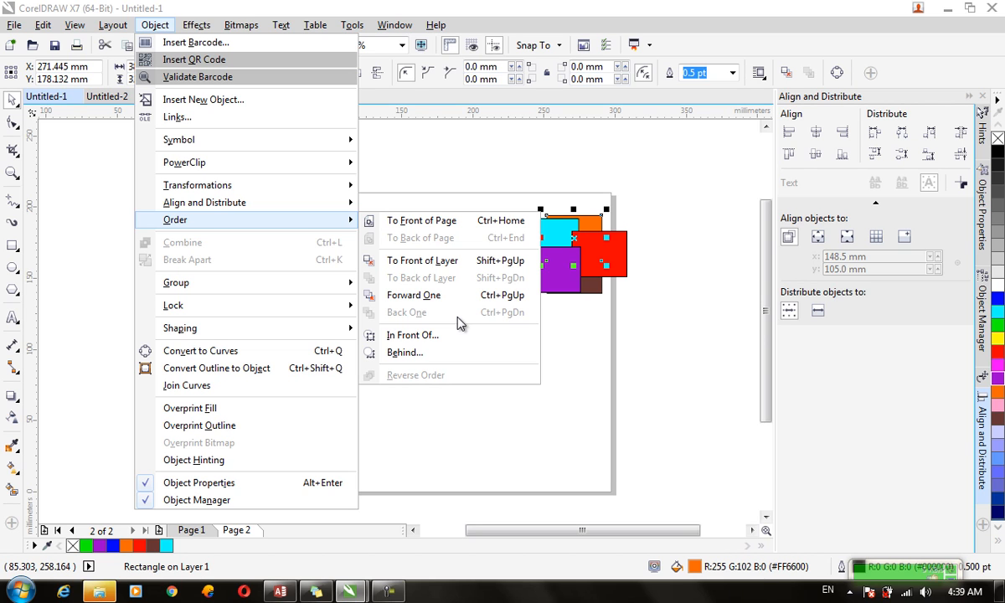
{"action": "left_click", "coordinate": [446, 335]}
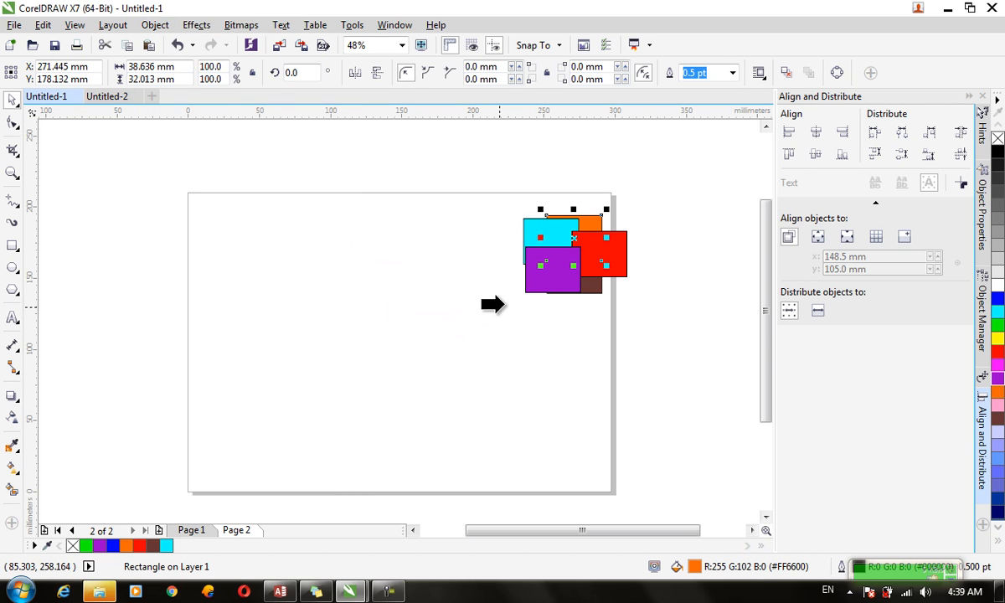
{"action": "left_click", "coordinate": [603, 269]}
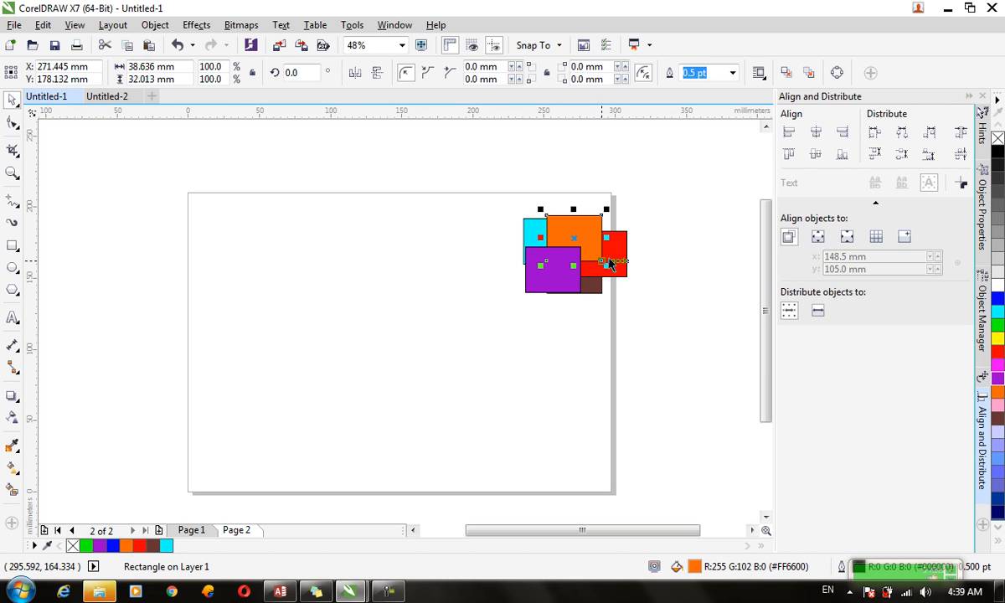
Place the orange rectangle behind the cyan rectangle with the Behind order command
{"action": "left_click", "coordinate": [154, 25]}
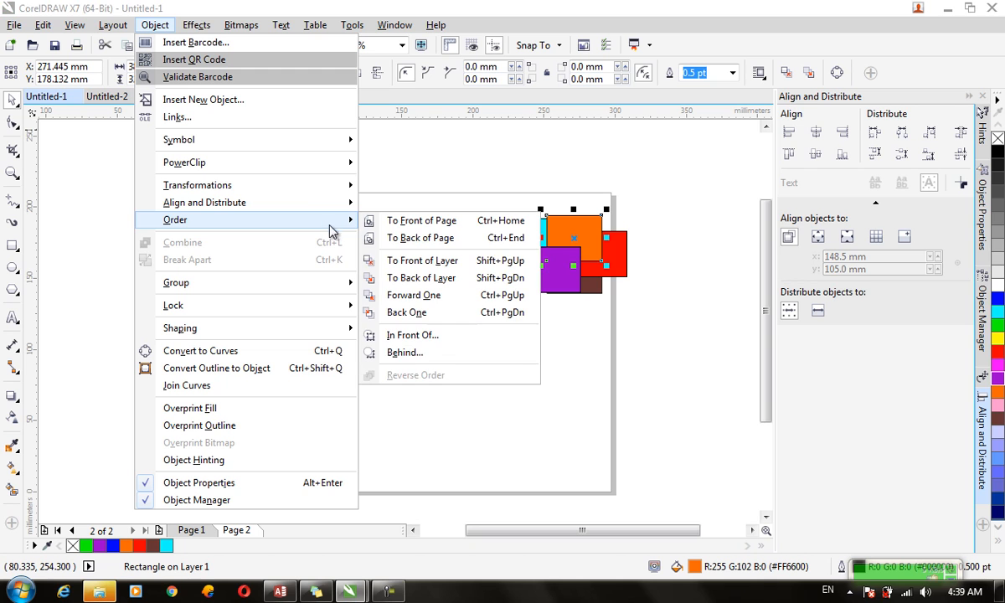
{"action": "left_click", "coordinate": [444, 355]}
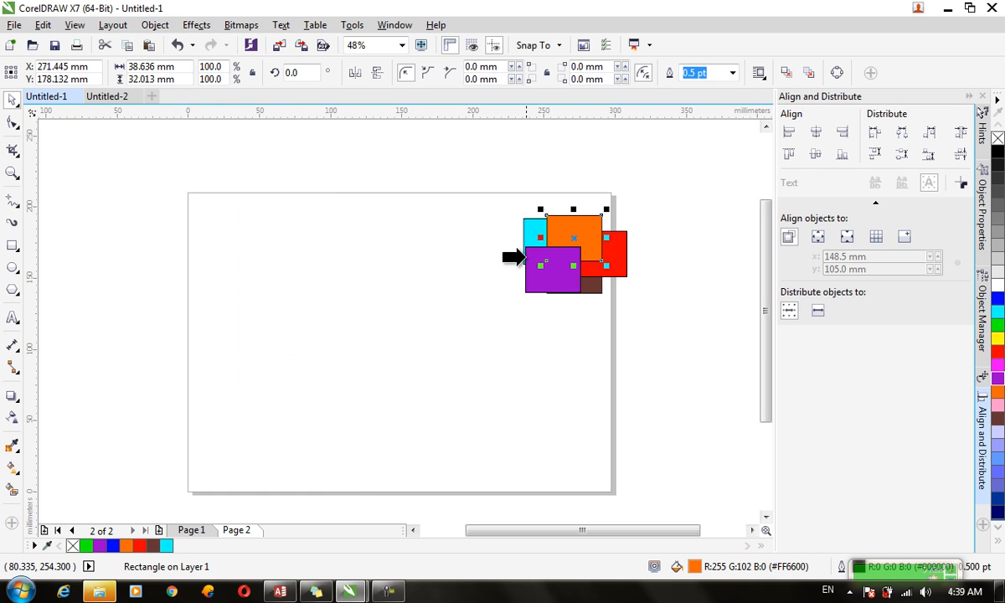
{"action": "left_click", "coordinate": [525, 238]}
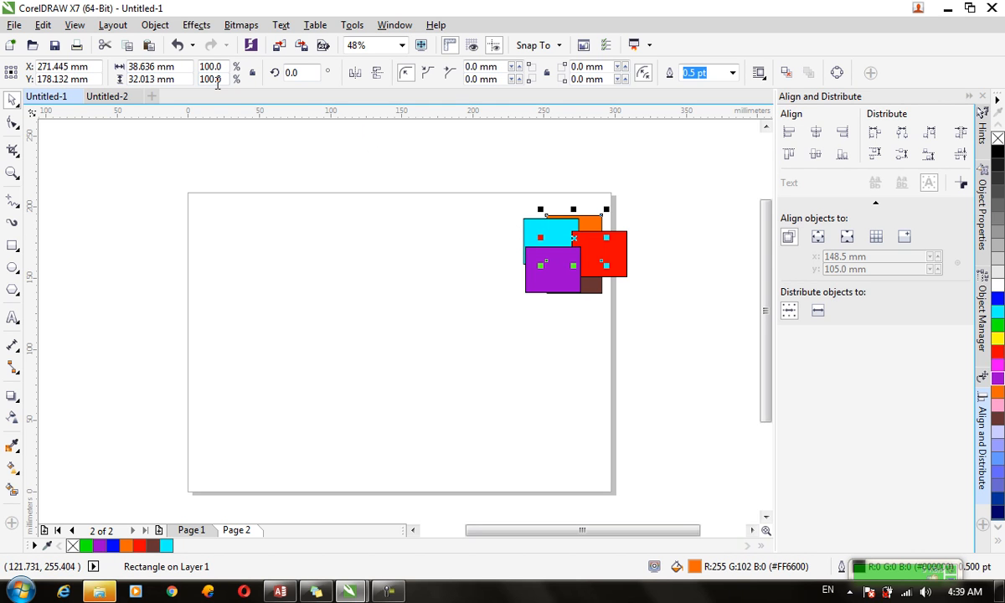
Close the Align and Distribute docker and deselect the orange rectangle
{"action": "left_click", "coordinate": [155, 25]}
{"action": "mouse_move", "coordinate": [273, 208]}
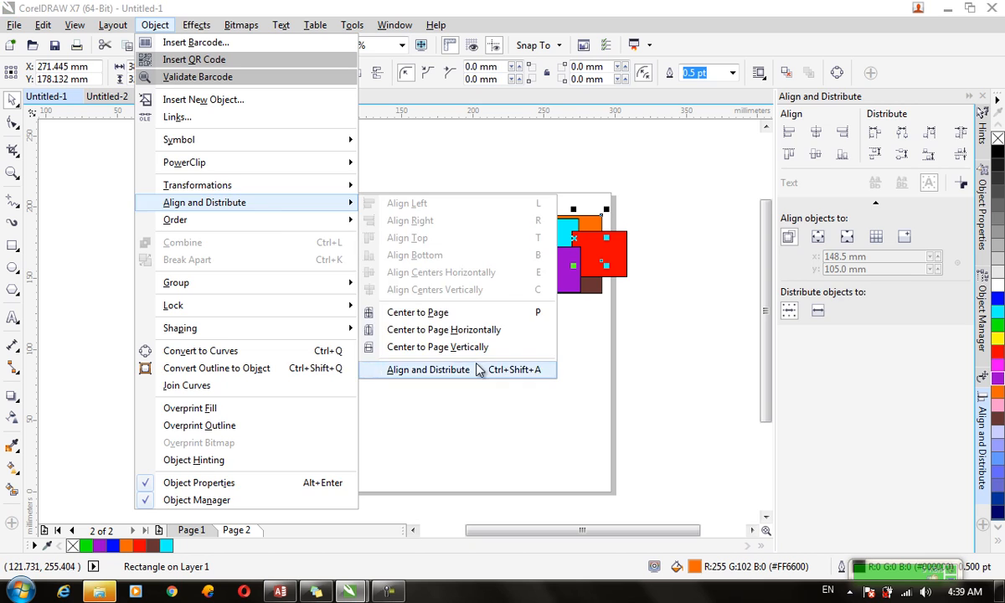
{"action": "left_click", "coordinate": [479, 369]}
{"action": "left_click", "coordinate": [575, 378]}
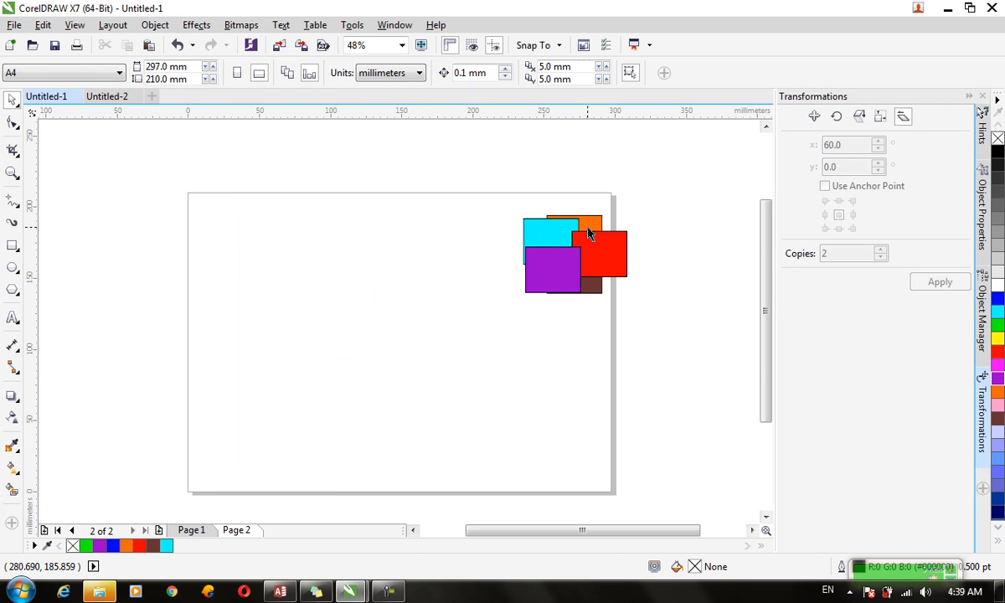
Reverse the stacking order of the orange and purple rectangles
{"action": "left_click", "coordinate": [588, 229]}
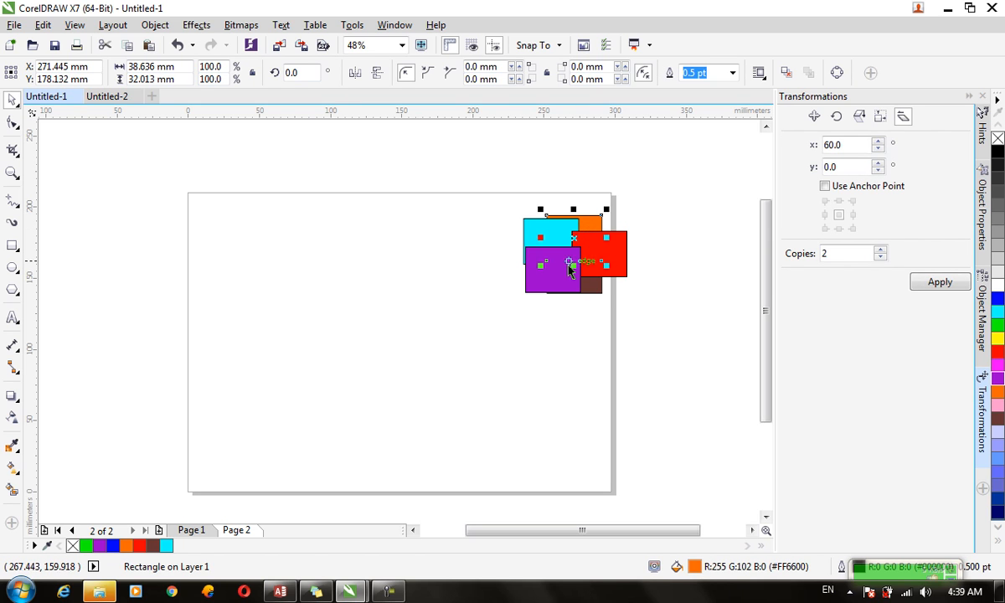
{"action": "left_click", "coordinate": [534, 285], "text": "shift"}
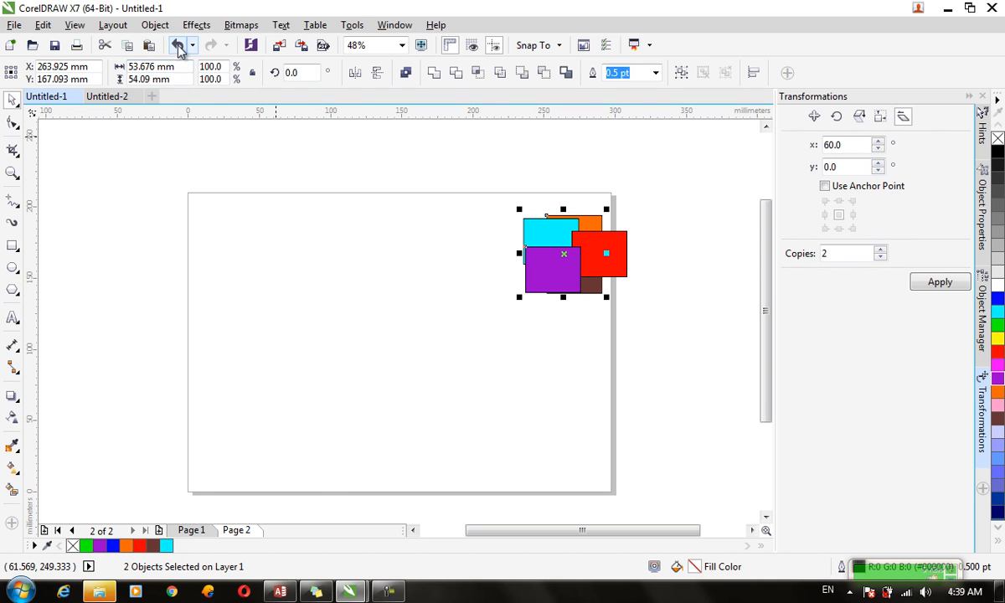
{"action": "left_click", "coordinate": [155, 25]}
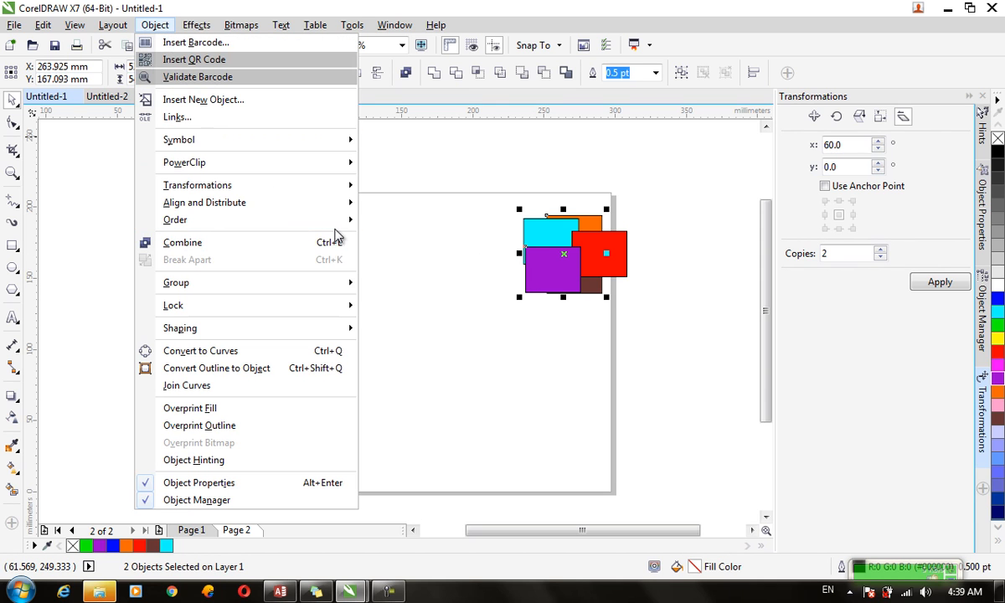
{"action": "mouse_move", "coordinate": [335, 219]}
{"action": "left_click", "coordinate": [464, 377]}
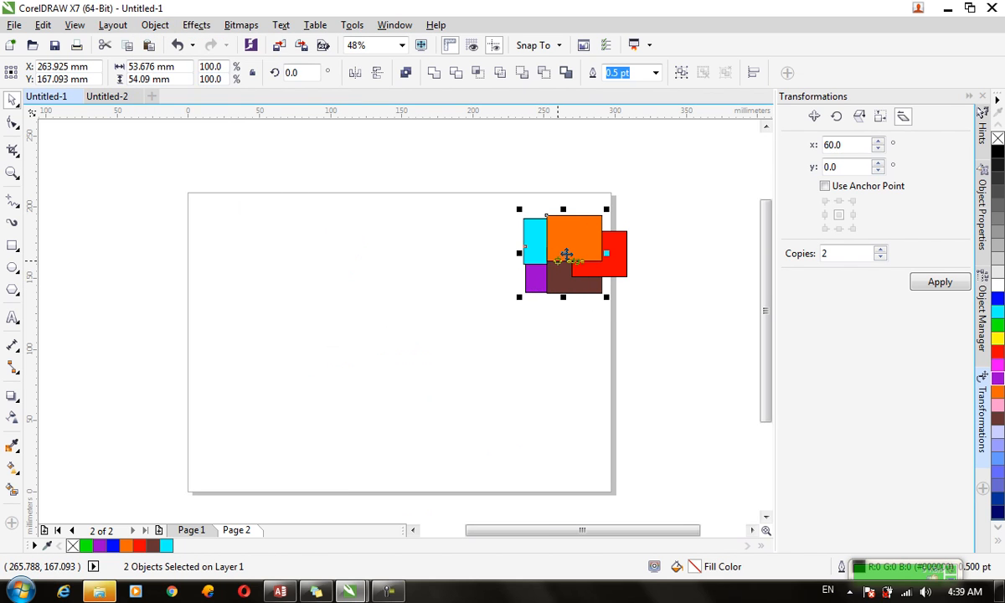
Combine the orange and purple rectangles into one object and move it to the upper-left area of the page
{"action": "left_click", "coordinate": [154, 26]}
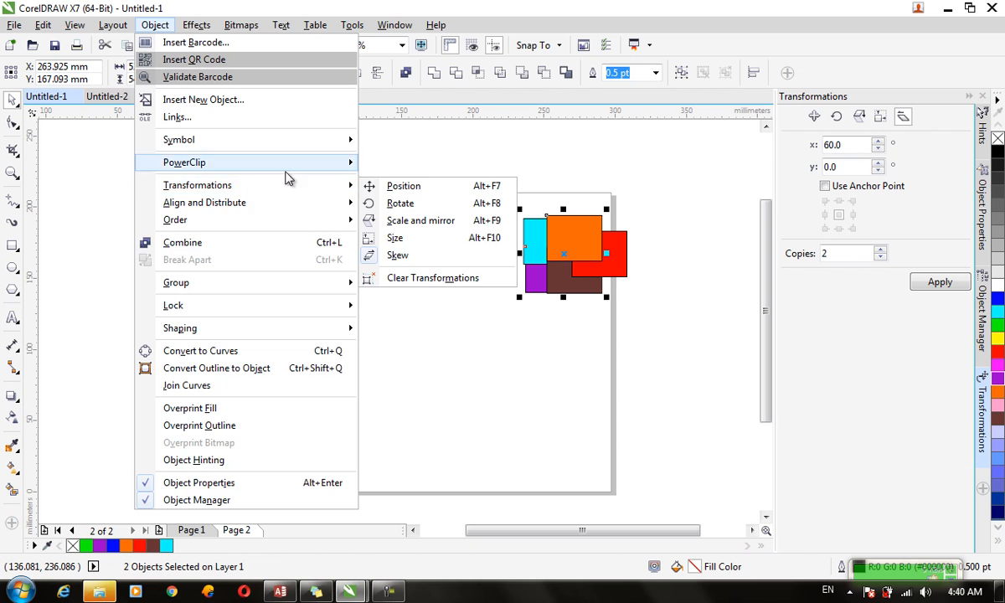
{"action": "left_click", "coordinate": [251, 242]}
{"action": "left_click_drag", "start_coordinate": [531, 280], "coordinate": [231, 303]}
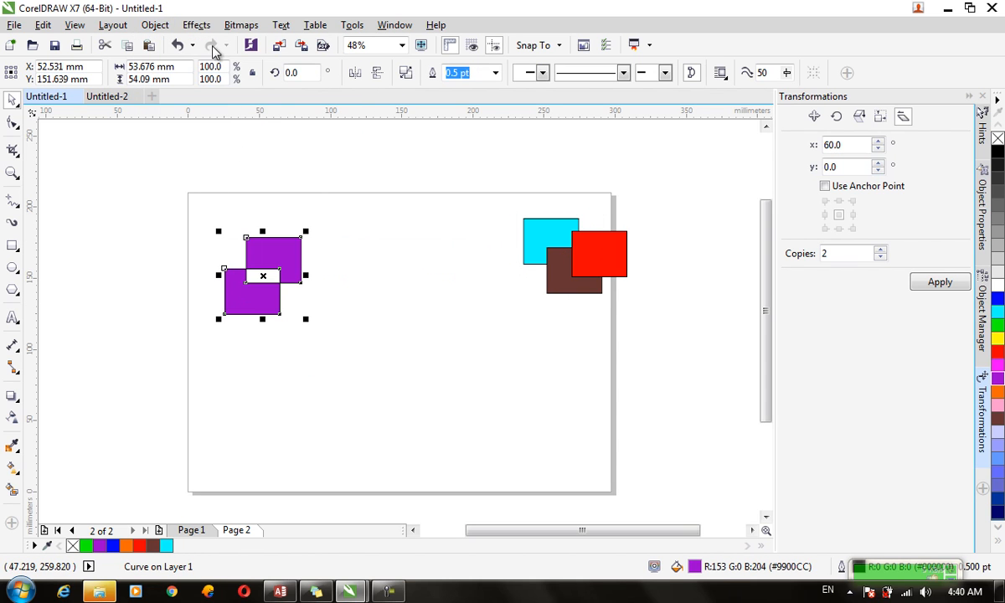
Break the combined purple curve apart and move its two rectangles away from each other
{"action": "left_click", "coordinate": [155, 25]}
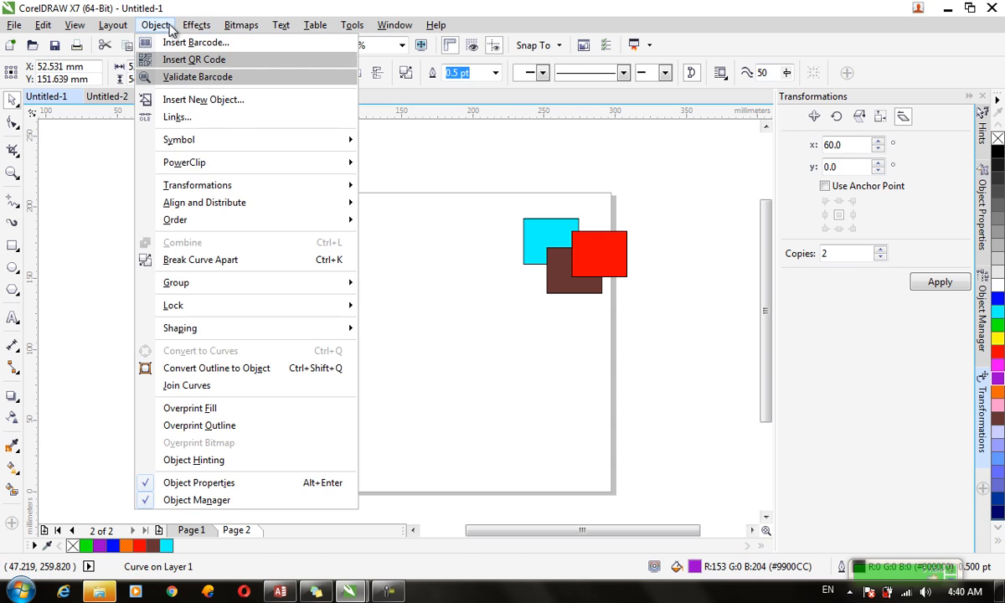
{"action": "left_click", "coordinate": [262, 271]}
{"action": "mouse_move", "coordinate": [269, 262]}
{"action": "left_mouse_down"}
{"action": "mouse_move", "coordinate": [404, 218]}
{"action": "mouse_move", "coordinate": [277, 249]}
{"action": "left_mouse_up"}
{"action": "left_click", "coordinate": [410, 287]}
{"action": "left_click_drag", "start_coordinate": [431, 212], "coordinate": [427, 266]}
Group the two purple rectangles and move the group up and left on the page
{"action": "left_click", "coordinate": [280, 267], "text": "shift"}
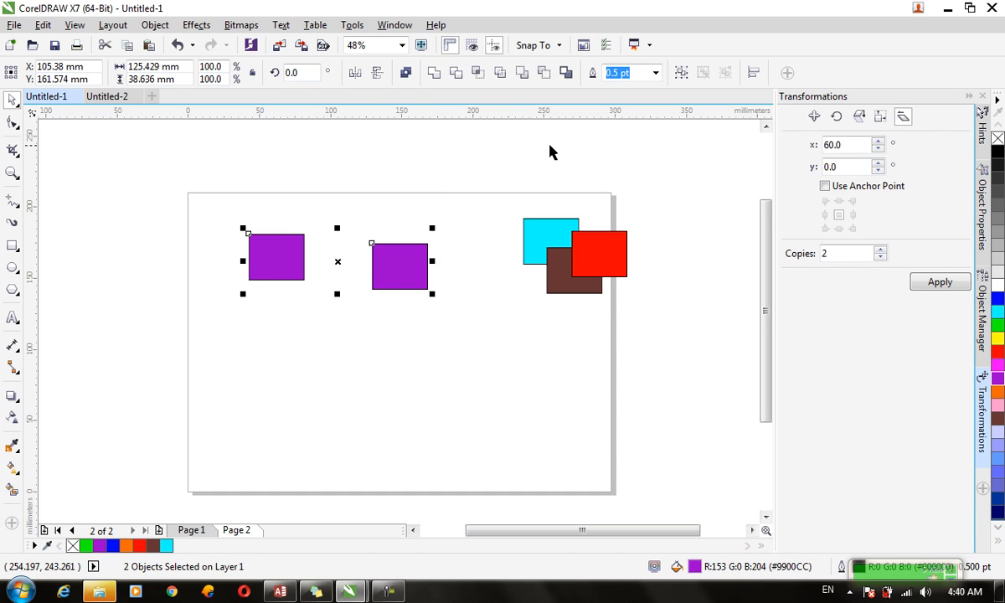
{"action": "left_click", "coordinate": [685, 74]}
{"action": "left_click_drag", "start_coordinate": [425, 263], "coordinate": [399, 242]}
Move the red and brown rectangles below the purple ones, group them, and shift the group up and left
{"action": "left_click_drag", "start_coordinate": [638, 317], "coordinate": [526, 228]}
{"action": "left_click_drag", "start_coordinate": [599, 250], "coordinate": [426, 429]}
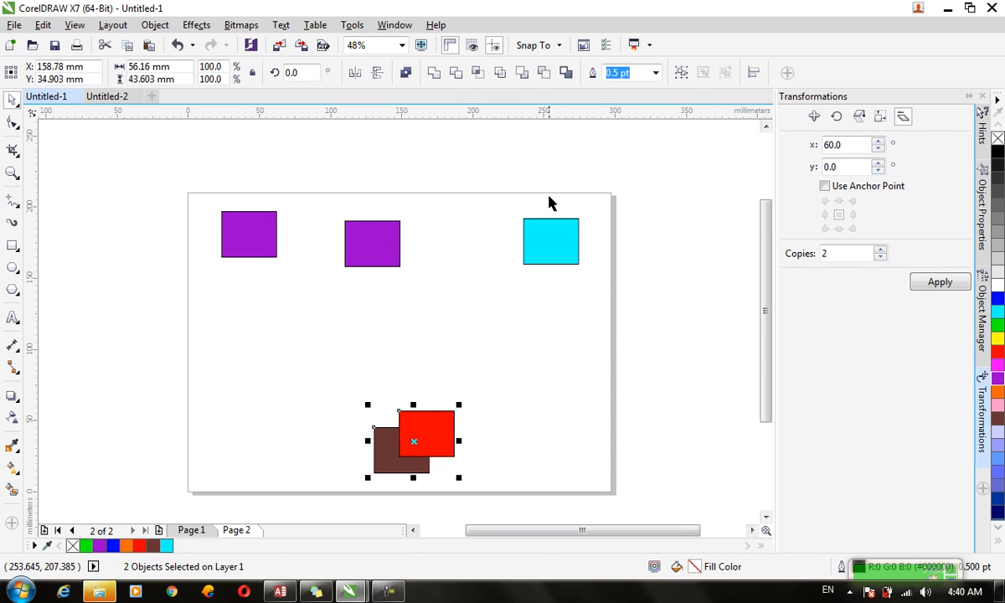
{"action": "left_click", "coordinate": [681, 72]}
{"action": "left_click", "coordinate": [234, 335]}
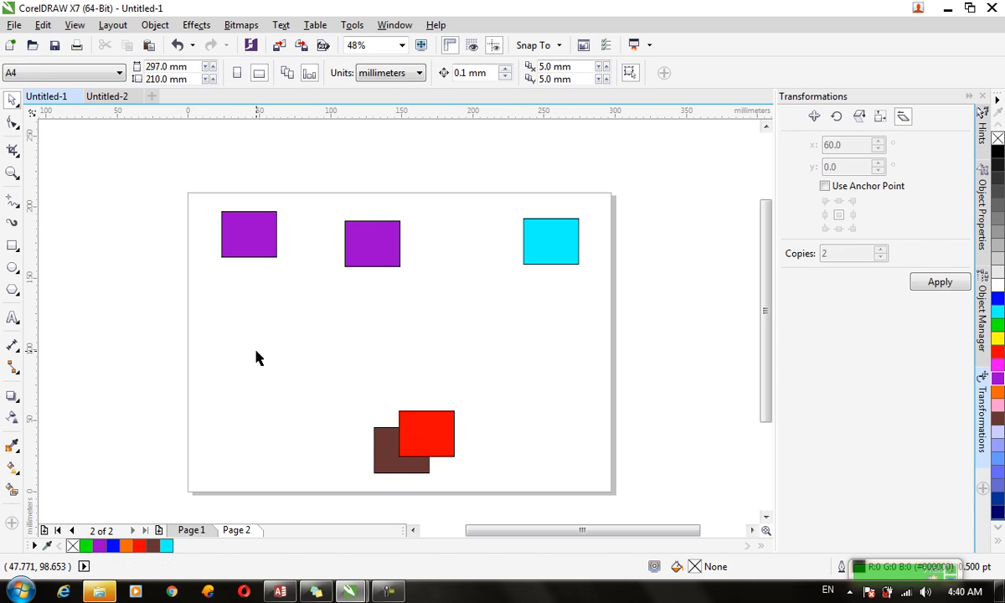
{"action": "left_click_drag", "start_coordinate": [417, 452], "coordinate": [328, 385]}
{"action": "left_click", "coordinate": [155, 24]}
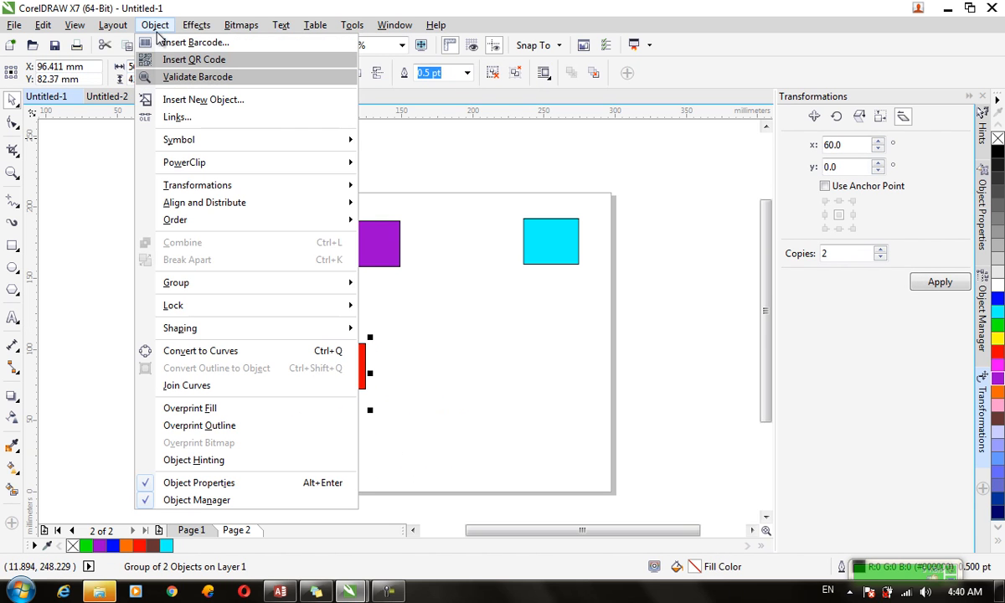
{"action": "mouse_move", "coordinate": [284, 283]}
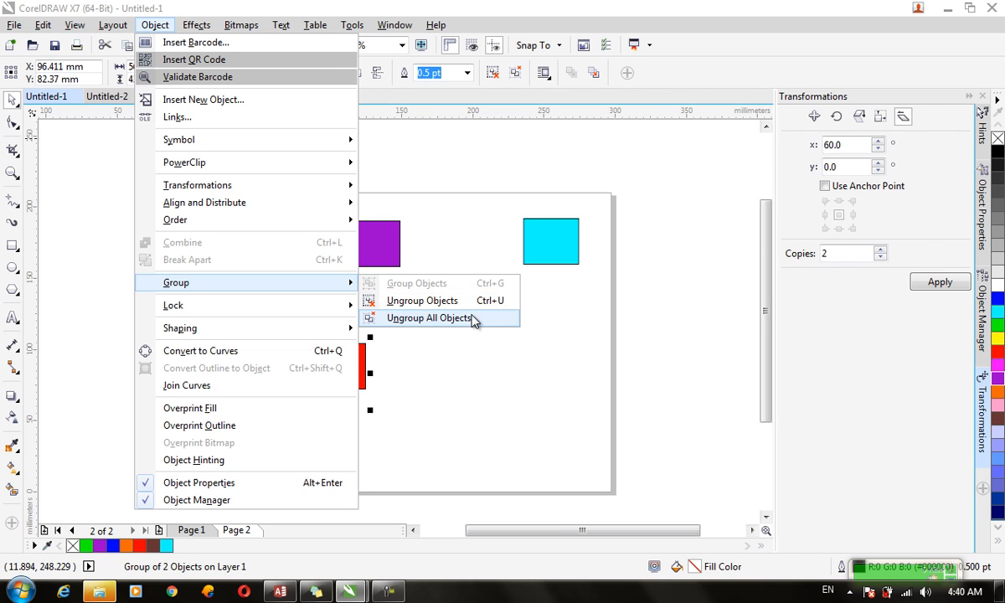
{"action": "left_click", "coordinate": [544, 352]}
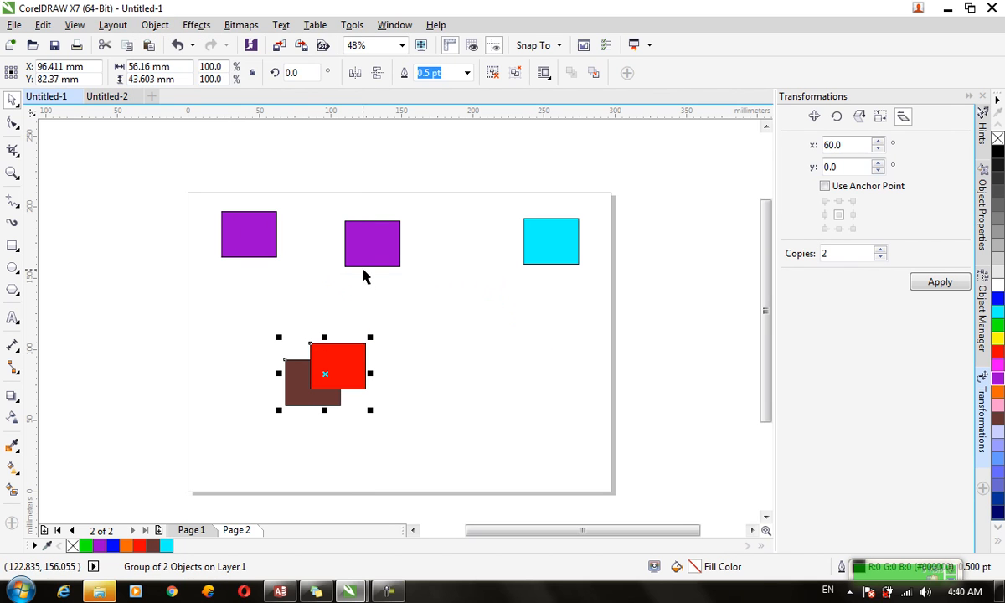
Reposition the purple group and the red-and-brown group closer together, and group both into one nested group
{"action": "left_click_drag", "start_coordinate": [355, 348], "coordinate": [399, 343]}
{"action": "left_click_drag", "start_coordinate": [375, 255], "coordinate": [406, 292]}
{"action": "left_click", "coordinate": [399, 350], "text": "shift"}
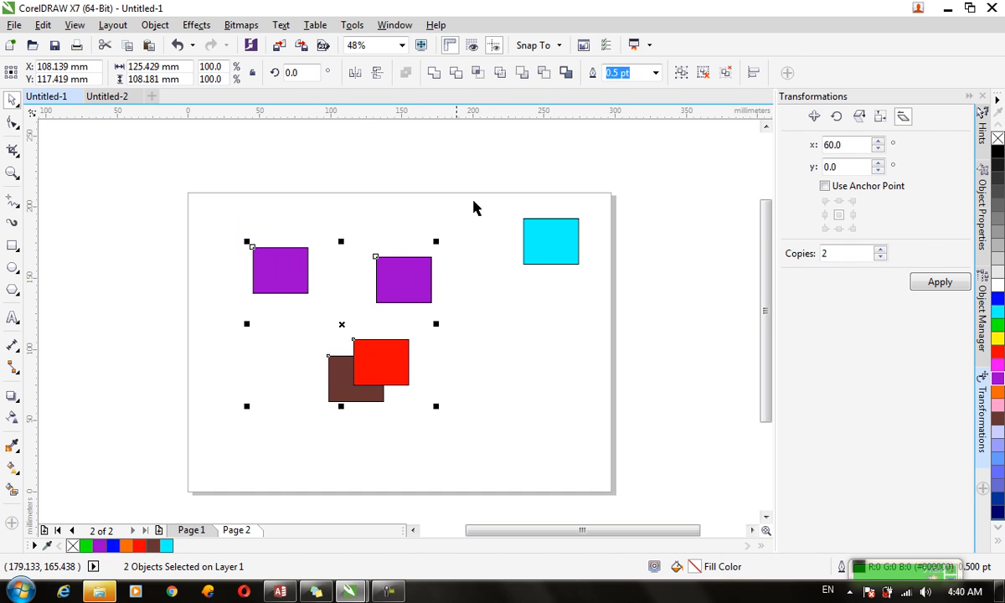
{"action": "left_click", "coordinate": [681, 72]}
{"action": "left_click", "coordinate": [553, 394]}
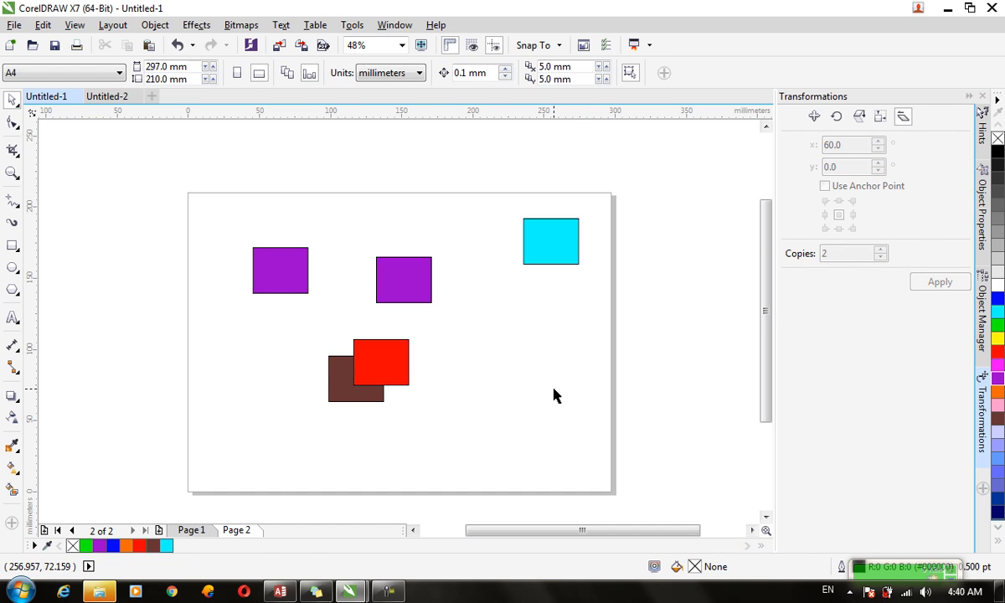
Ungroup the nested group by one level with Ungroup Objects and deselect everything
{"action": "left_click", "coordinate": [381, 263]}
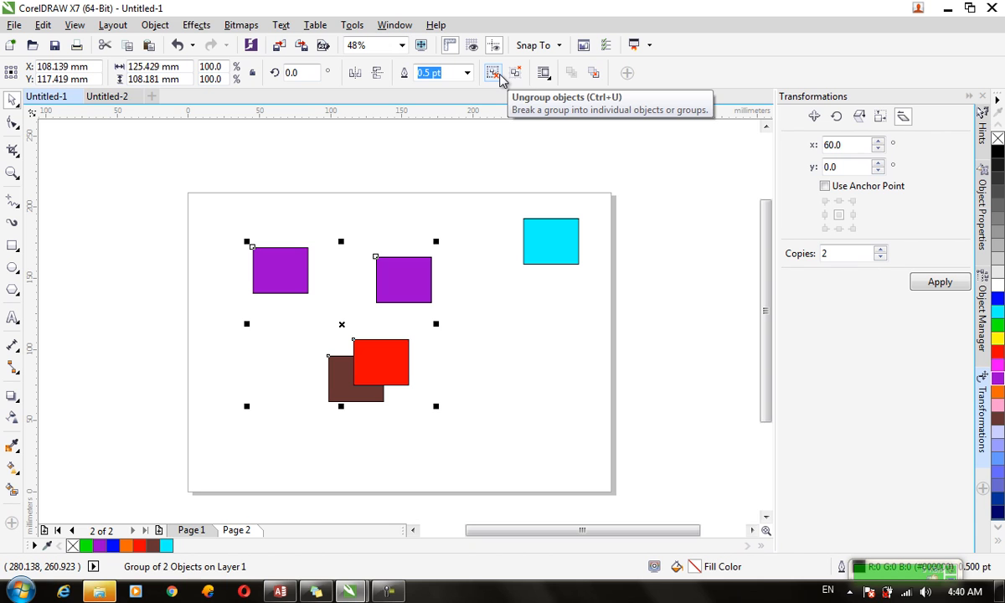
{"action": "left_click", "coordinate": [494, 74]}
{"action": "left_click", "coordinate": [492, 209]}
Try moving the purple group and the red-and-brown group independently, and undo both moves
{"action": "left_click", "coordinate": [410, 285]}
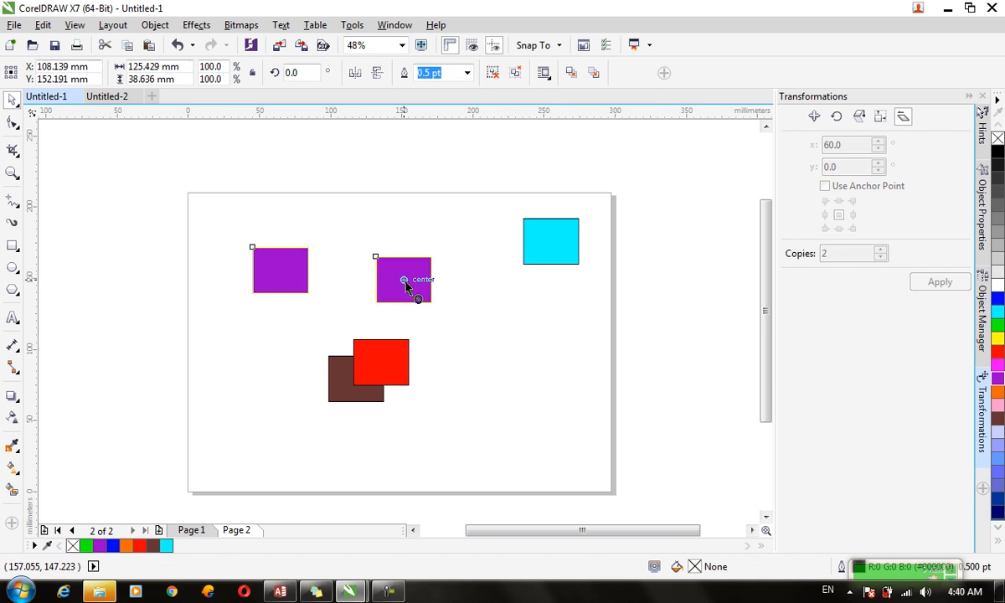
{"action": "left_click_drag", "start_coordinate": [410, 285], "coordinate": [352, 226]}
{"action": "left_click_drag", "start_coordinate": [379, 387], "coordinate": [437, 391]}
{"action": "key", "text": "ctrl+z"}
{"action": "key", "text": "ctrl+z"}
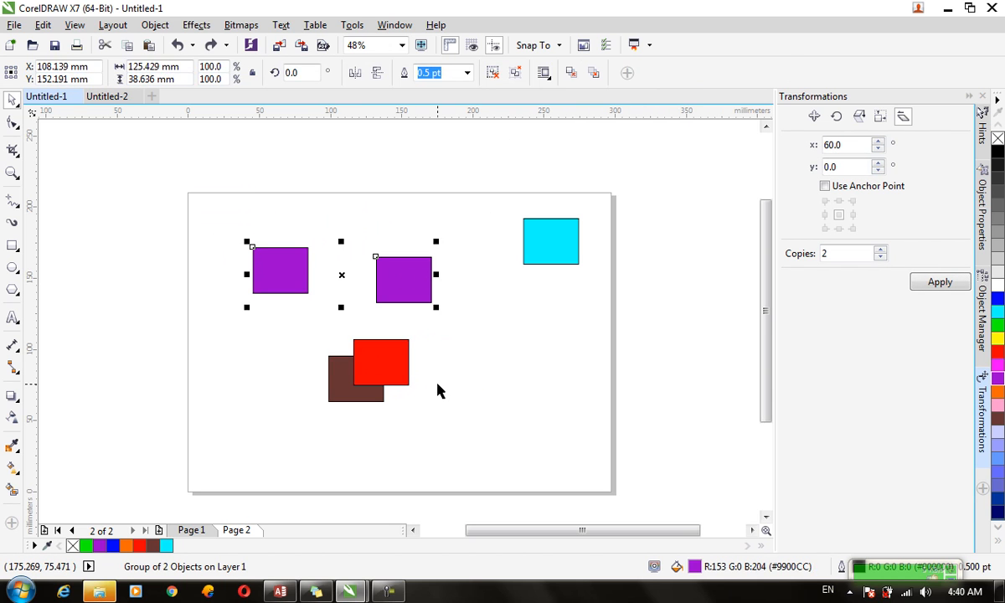
Break the grouping completely with Ungroup All Objects and move both purple rectangles and the red rectangle apart individually
{"action": "left_click", "coordinate": [519, 78]}
{"action": "left_click_drag", "start_coordinate": [399, 289], "coordinate": [392, 255]}
{"action": "left_click_drag", "start_coordinate": [281, 270], "coordinate": [230, 258]}
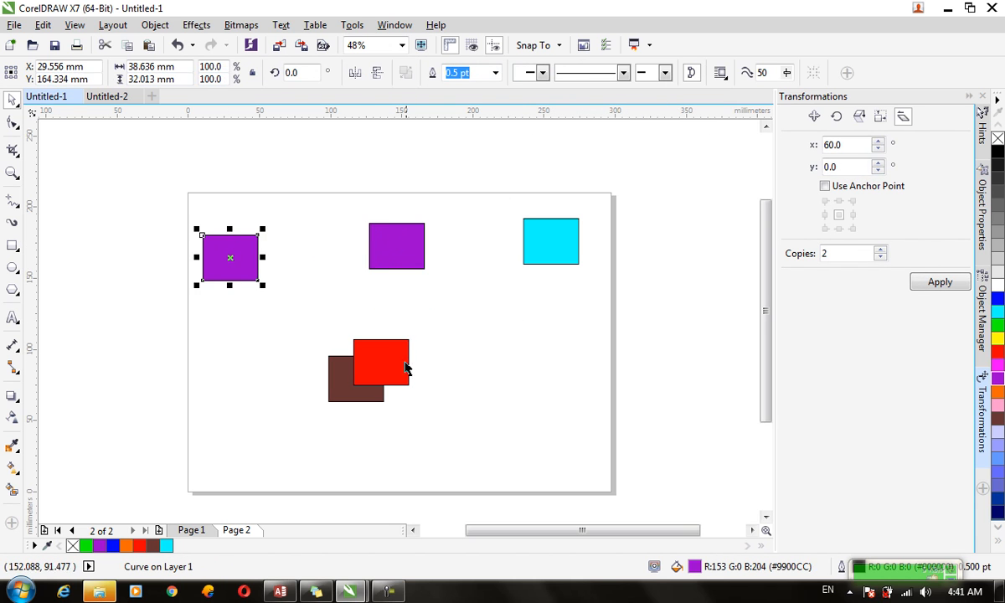
{"action": "left_click_drag", "start_coordinate": [409, 362], "coordinate": [477, 338]}
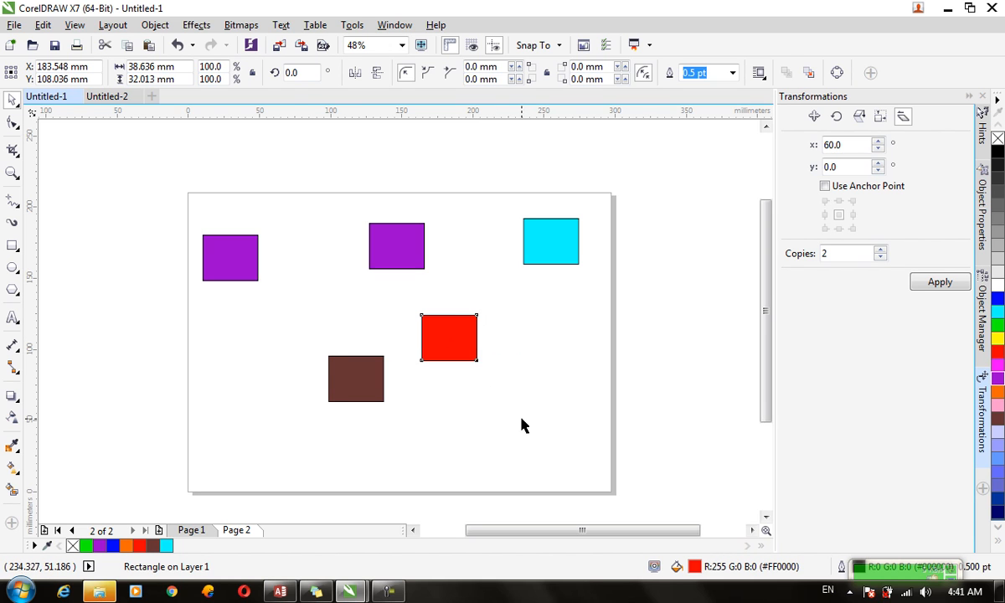
{"action": "left_click_drag", "start_coordinate": [520, 424], "coordinate": [287, 318]}
{"action": "left_click", "coordinate": [155, 25]}
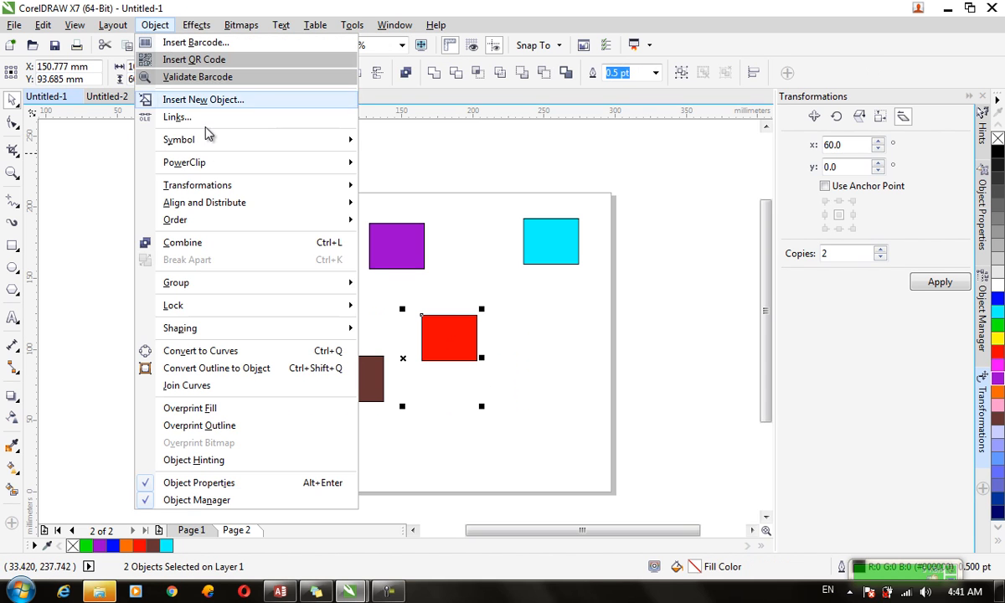
{"action": "mouse_move", "coordinate": [294, 294]}
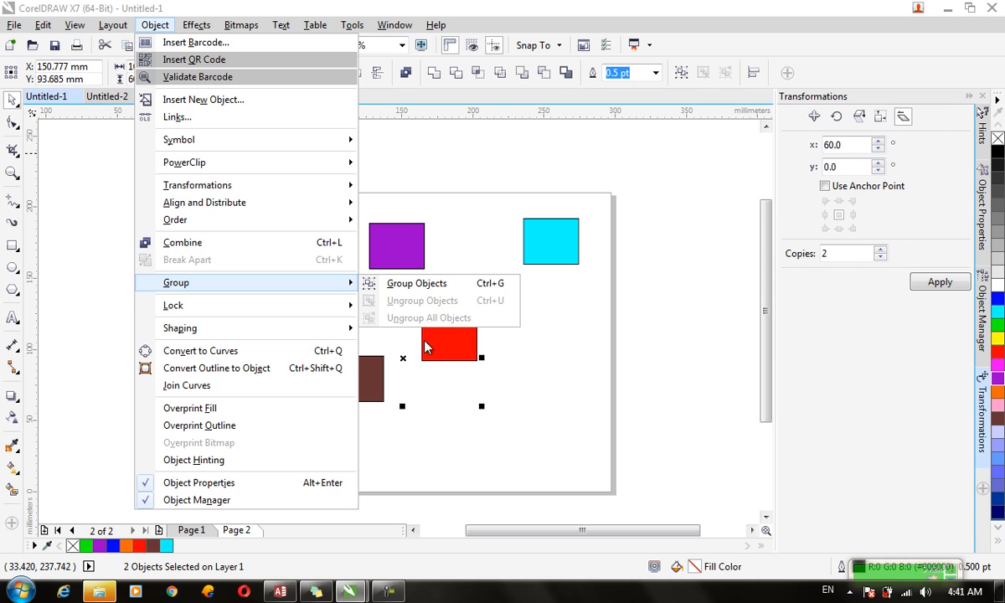
{"action": "mouse_move", "coordinate": [332, 310]}
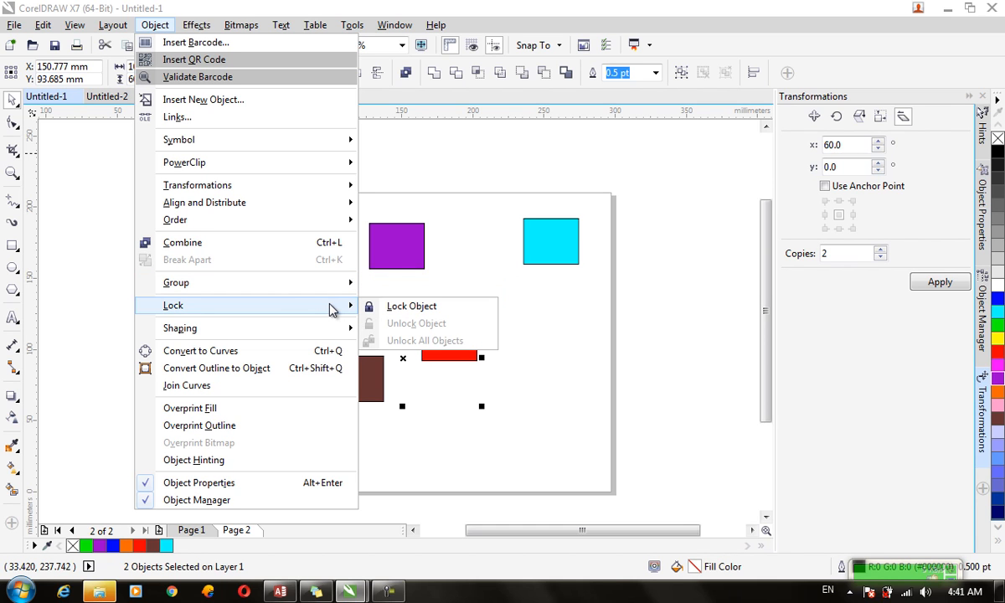
{"action": "left_click", "coordinate": [361, 305]}
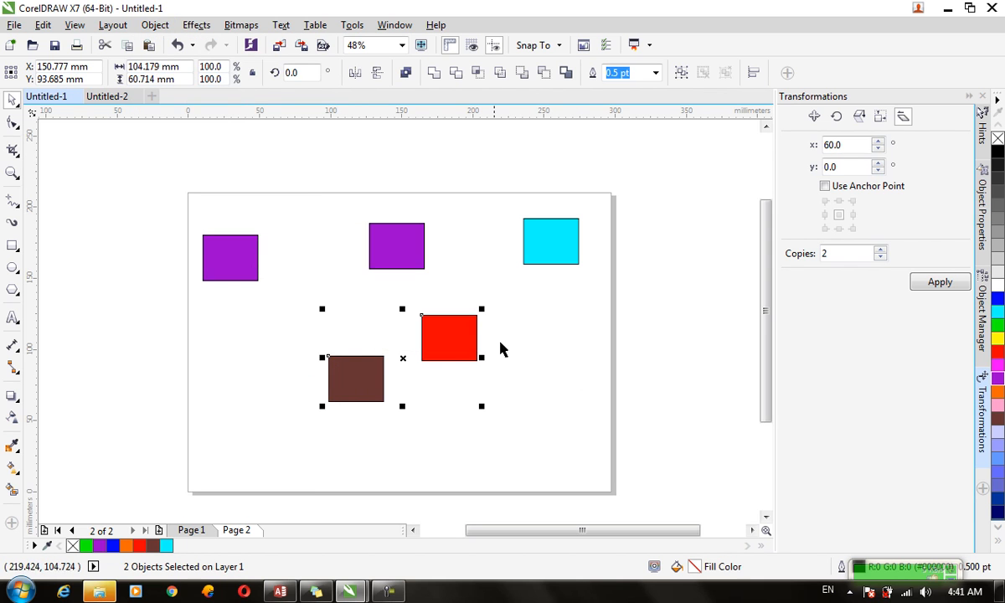
{"action": "left_click", "coordinate": [267, 343]}
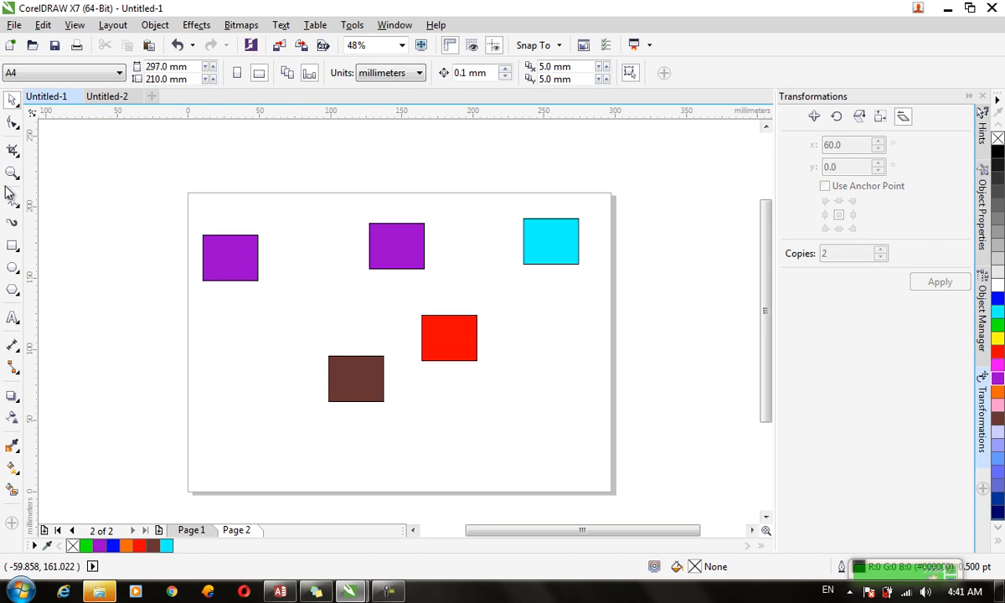
Add a page-sized rectangle as a background behind the shapes and fill it green
{"action": "double_click", "coordinate": [13, 244]}
{"action": "left_click", "coordinate": [997, 324]}
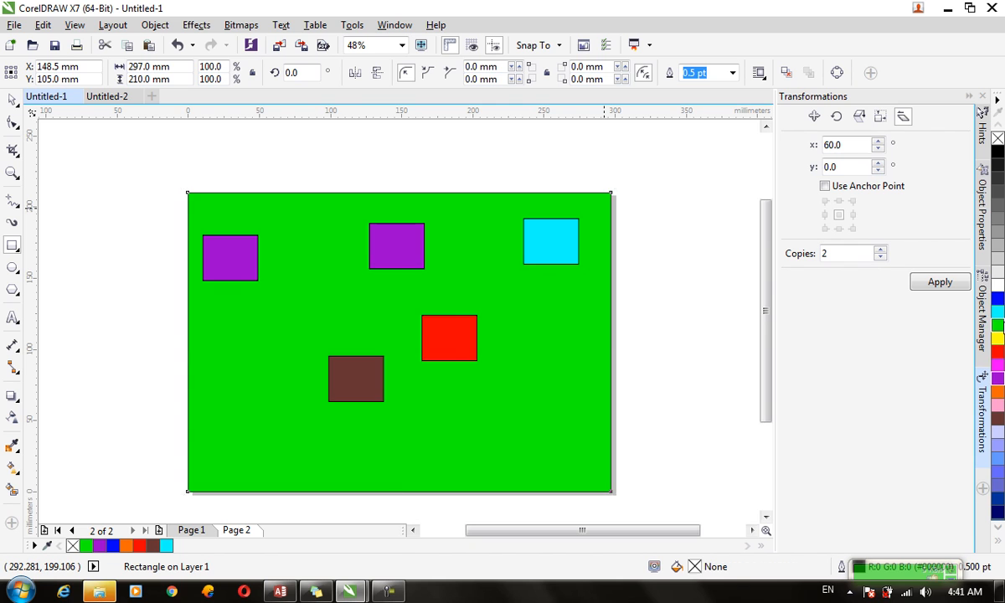
{"action": "left_click", "coordinate": [12, 101]}
{"action": "left_click", "coordinate": [114, 139]}
Move the leftmost purple rectangle toward the other purple one, and undo a trial shift of the green background
{"action": "left_click", "coordinate": [264, 221]}
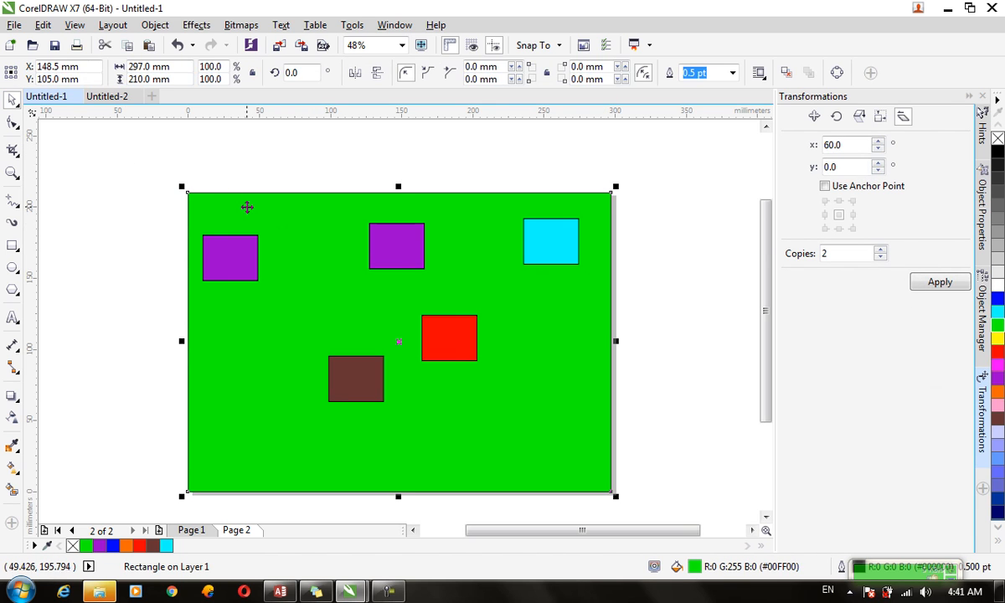
{"action": "left_click_drag", "start_coordinate": [230, 252], "coordinate": [293, 249]}
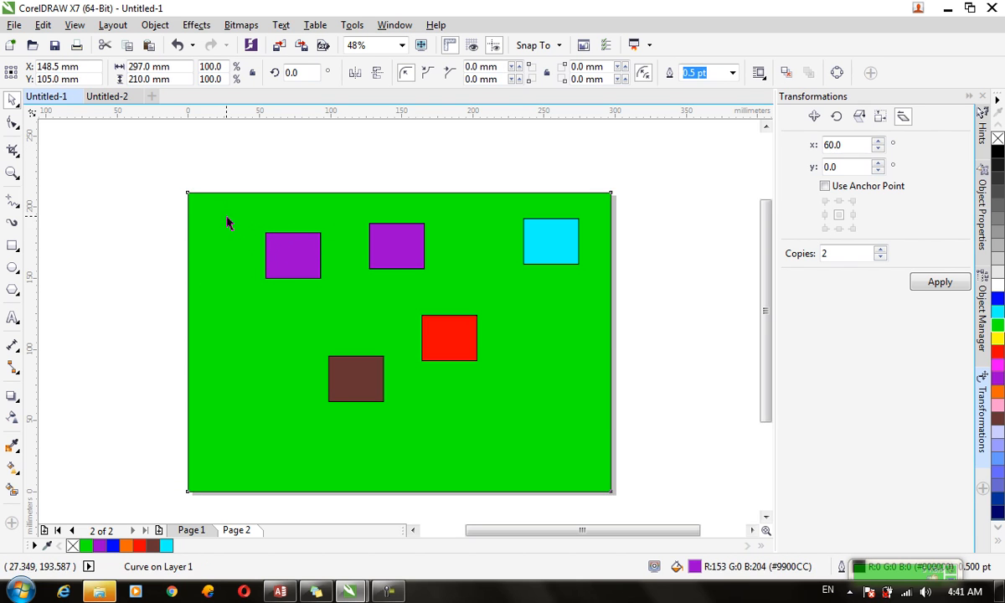
{"action": "left_click_drag", "start_coordinate": [227, 218], "coordinate": [192, 205]}
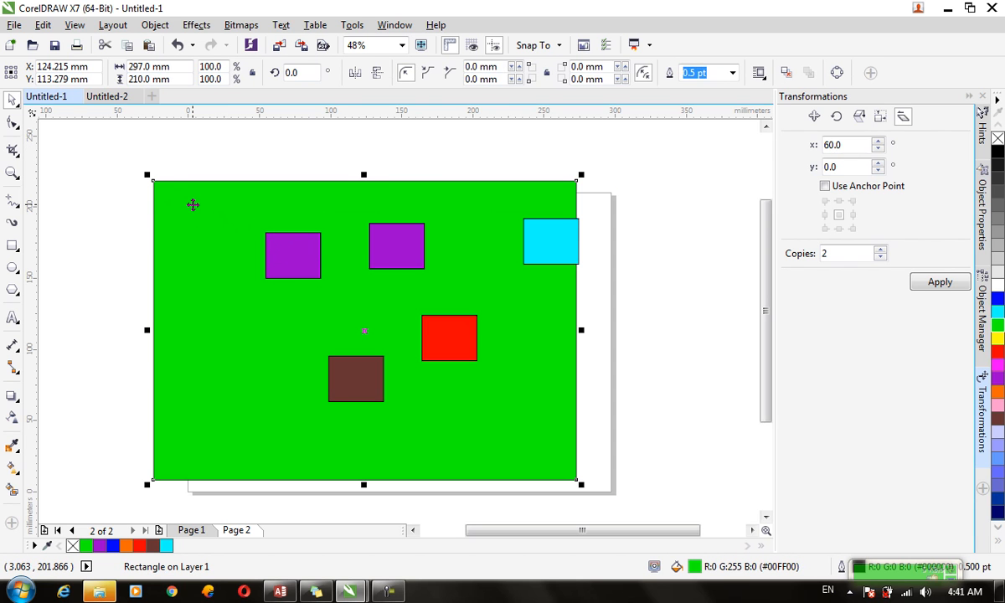
{"action": "key", "text": "ctrl+z"}
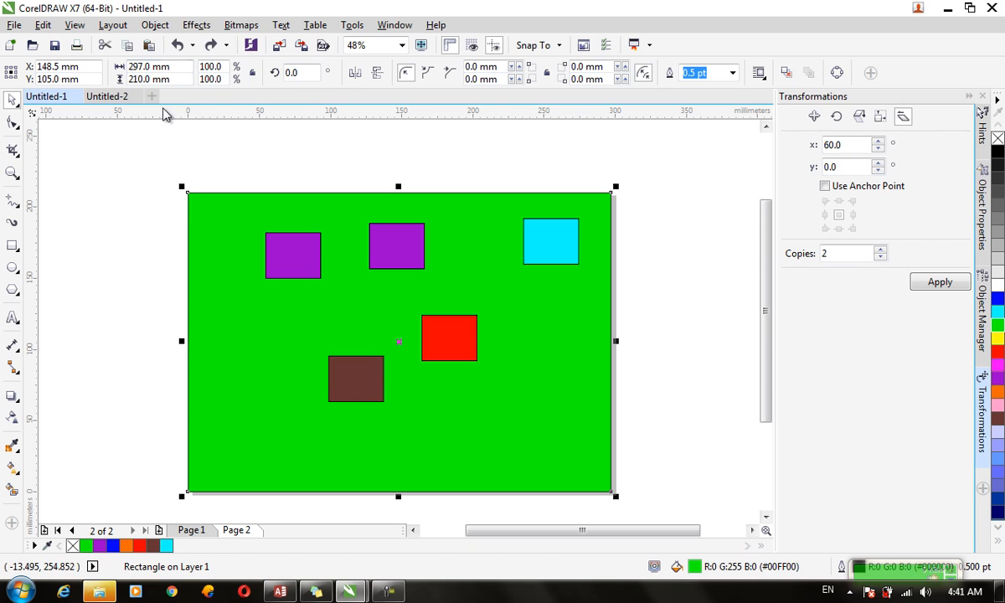
Lock the green background rectangle with Lock Object and deselect it
{"action": "left_click", "coordinate": [155, 25]}
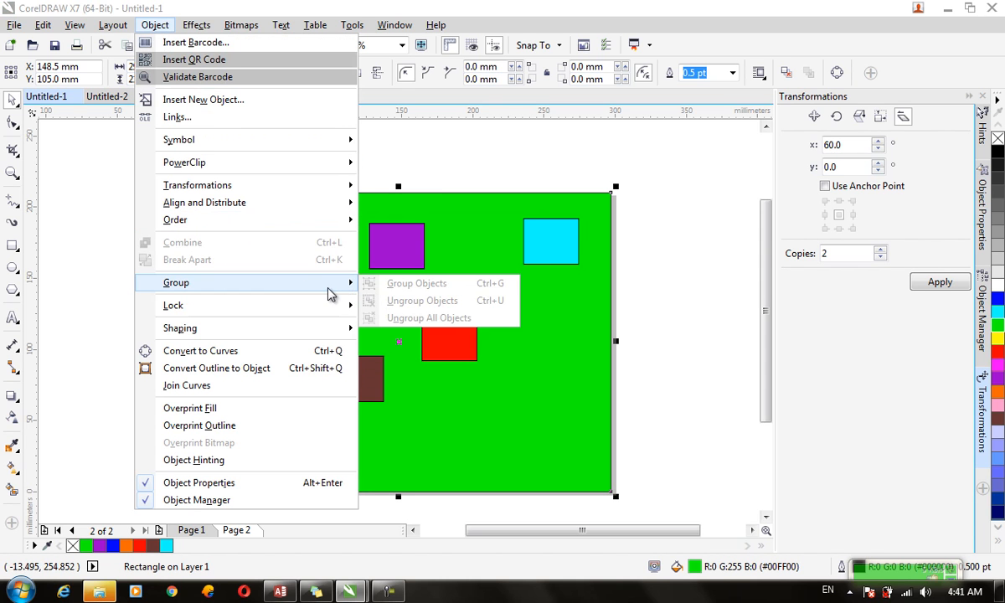
{"action": "mouse_move", "coordinate": [341, 306]}
{"action": "left_click", "coordinate": [387, 306]}
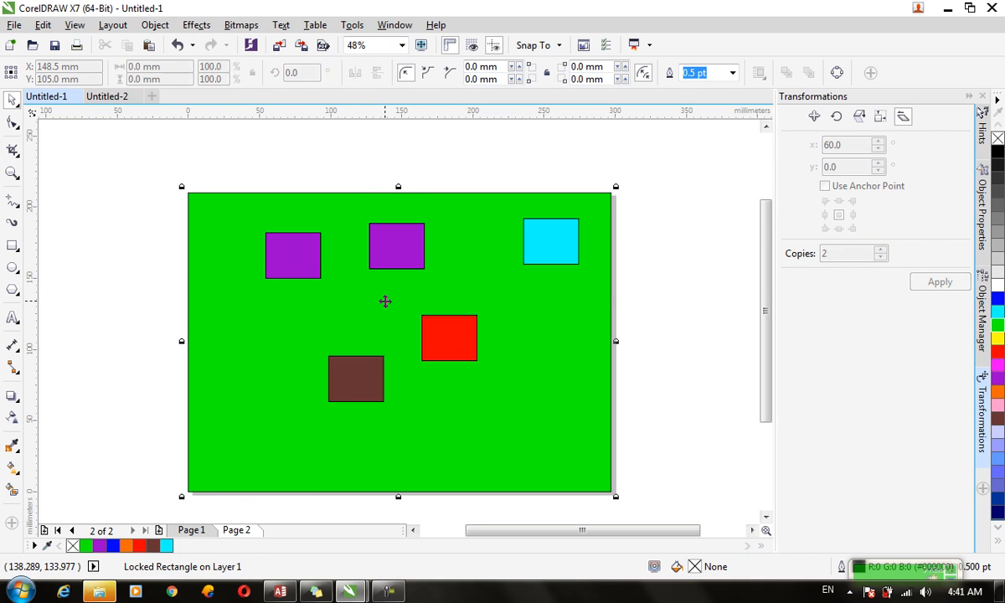
{"action": "left_click", "coordinate": [686, 298]}
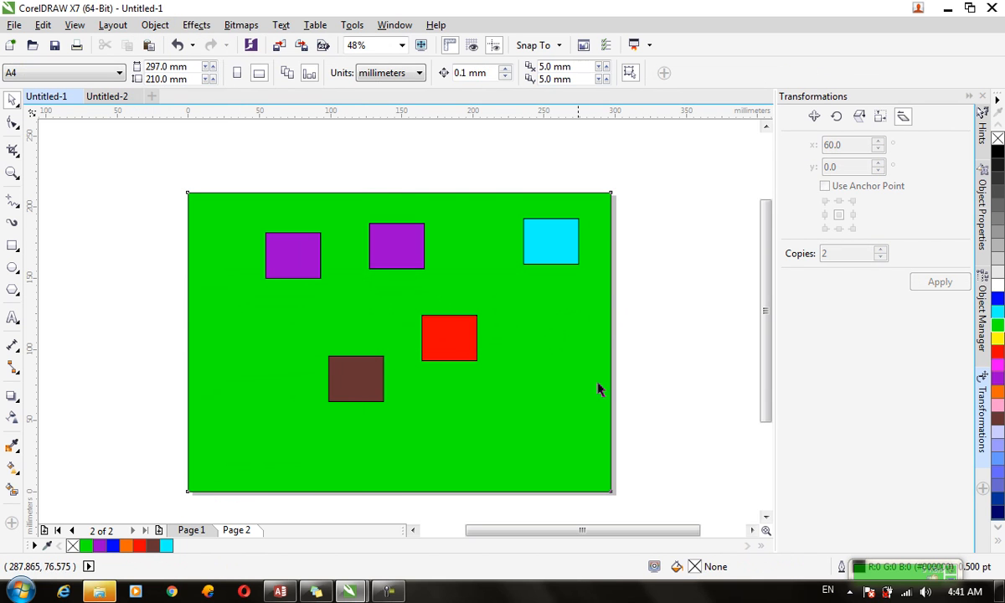
Move the left purple rectangle down over the locked green background to about X 90 mm, Y 129 mm
{"action": "left_click_drag", "start_coordinate": [446, 167], "coordinate": [419, 140]}
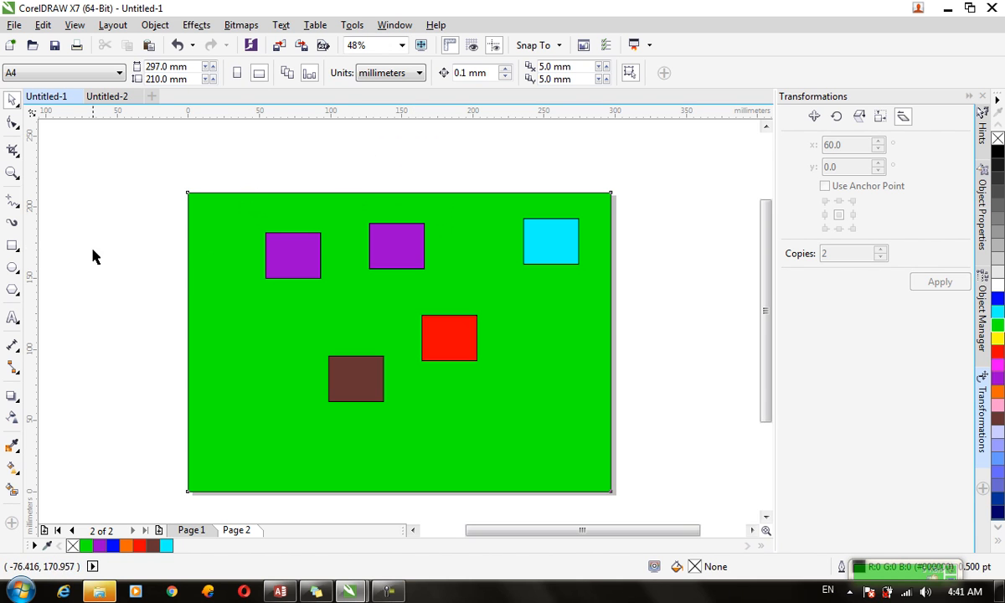
{"action": "left_click_drag", "start_coordinate": [284, 252], "coordinate": [307, 303]}
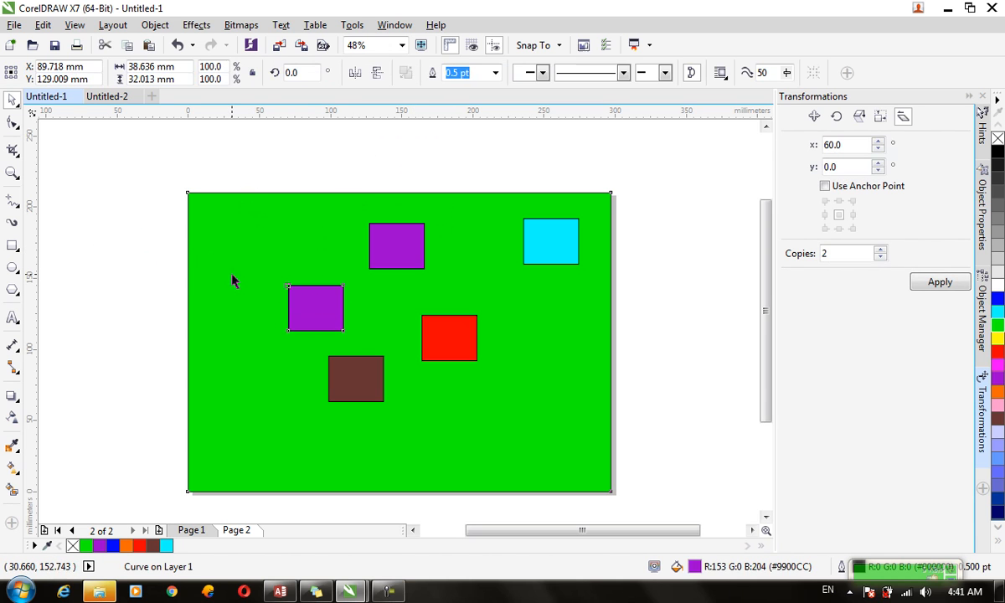
Move the upper purple rectangle to about X 41 mm, Y 179 mm and lock it with Lock Object
{"action": "left_click", "coordinate": [275, 240]}
{"action": "left_click_drag", "start_coordinate": [392, 249], "coordinate": [243, 240]}
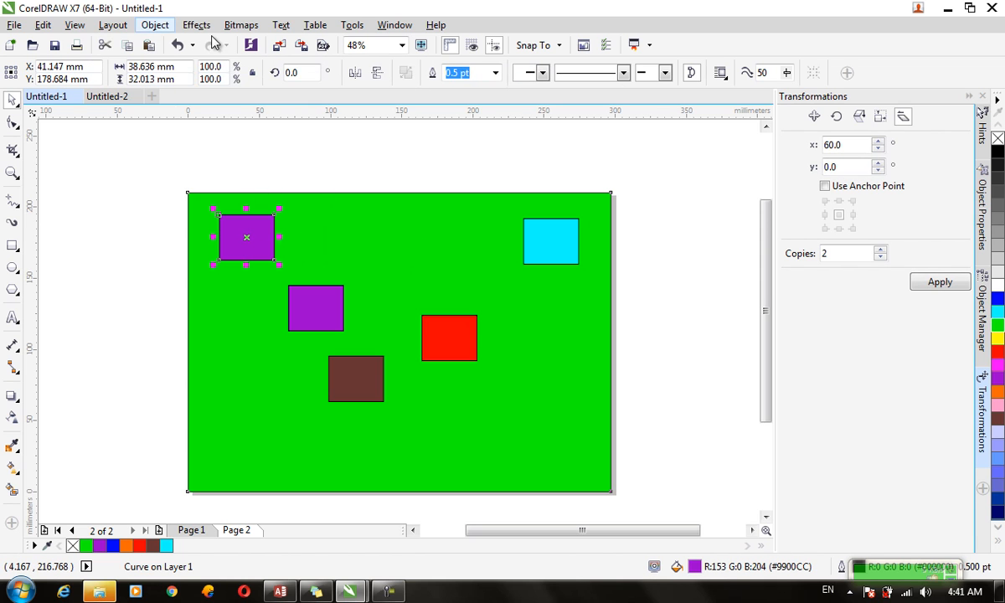
{"action": "right_click", "coordinate": [231, 243]}
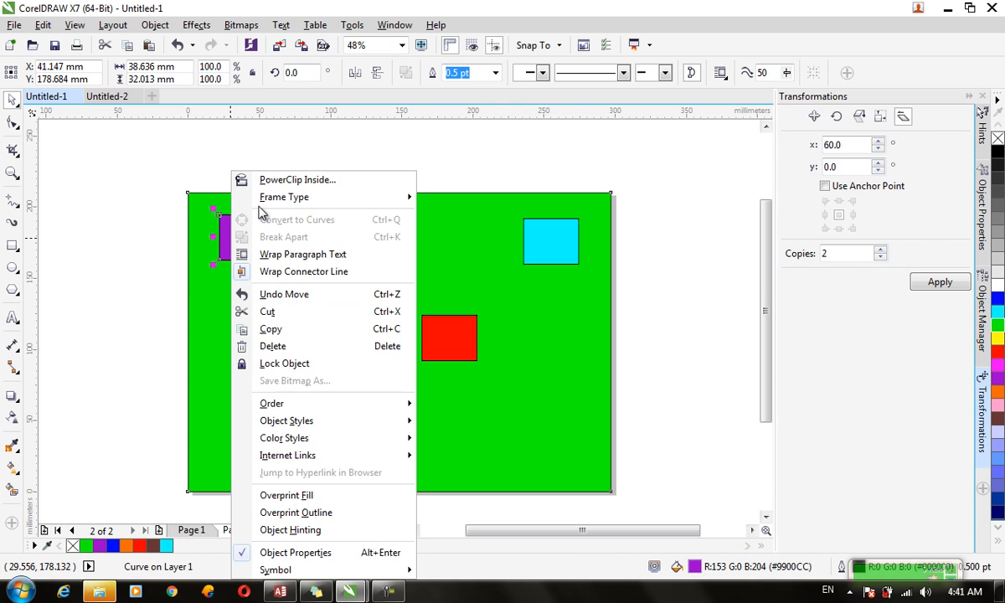
{"action": "left_click", "coordinate": [317, 365]}
{"action": "left_click", "coordinate": [217, 287]}
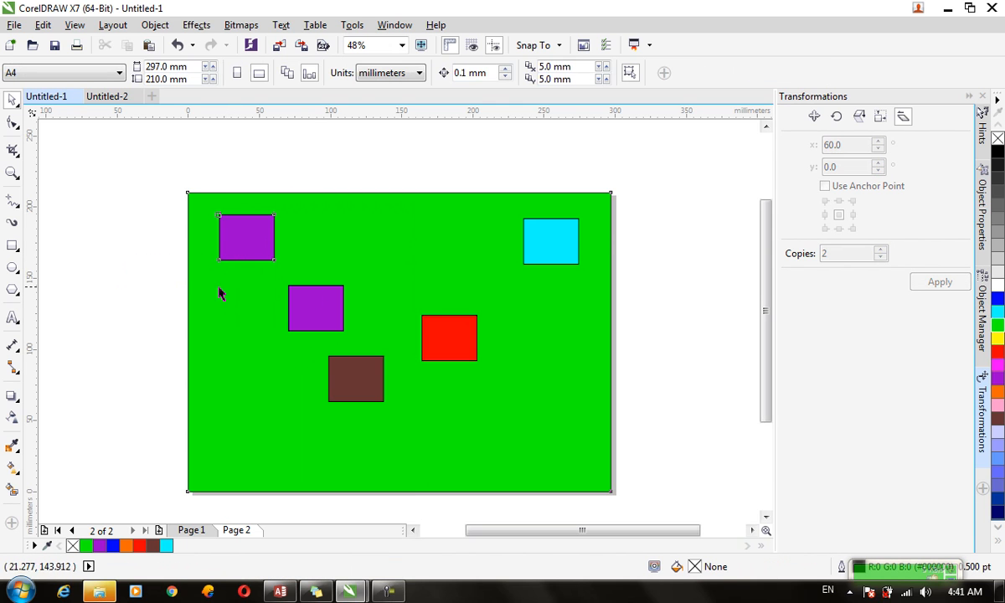
Move the unlocked purple rectangle straight up beside the locked purple one and deselect it
{"action": "left_click_drag", "start_coordinate": [327, 325], "coordinate": [320, 259]}
{"action": "left_click", "coordinate": [291, 391]}
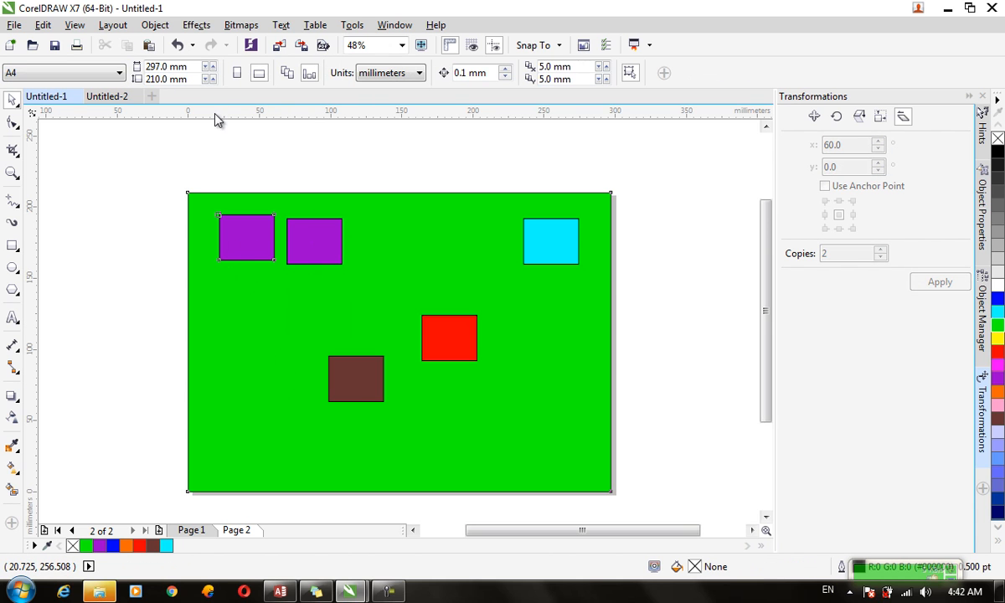
Unlock the locked purple rectangle near the background's upper-left corner with Unlock Object
{"action": "left_click", "coordinate": [159, 30]}
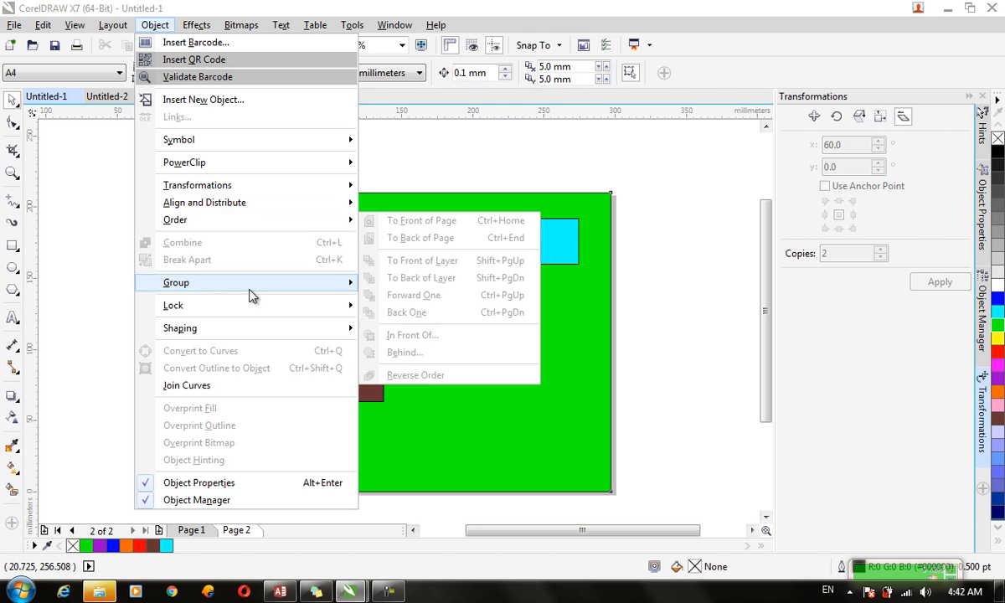
{"action": "mouse_move", "coordinate": [303, 308]}
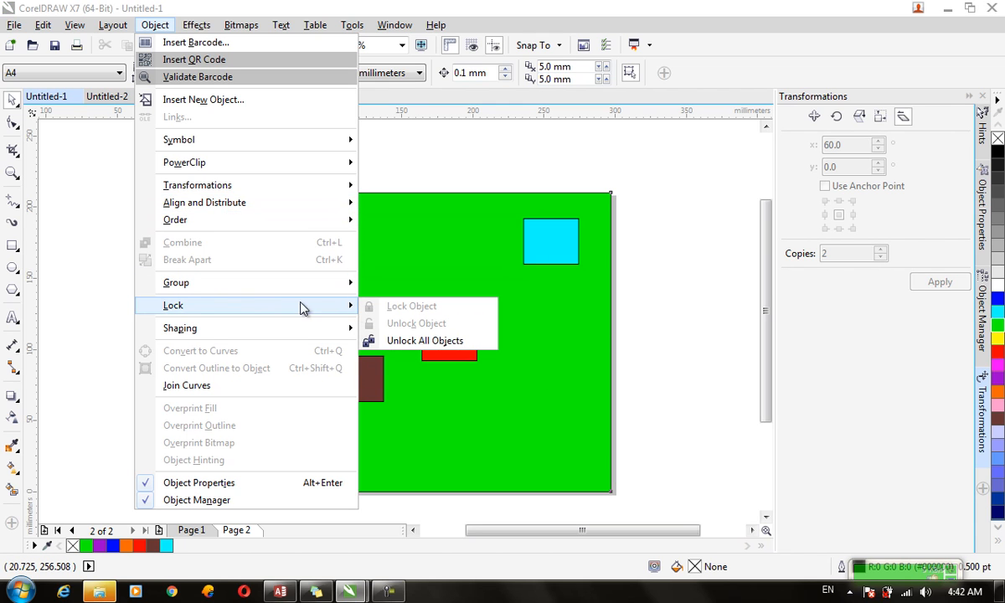
{"action": "left_click", "coordinate": [421, 340]}
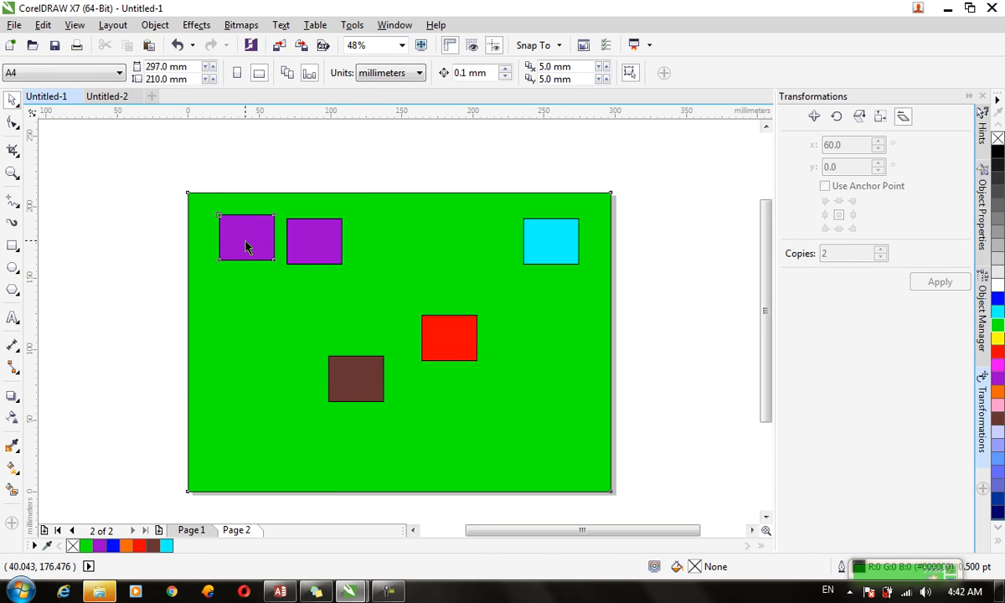
{"action": "right_click", "coordinate": [246, 244]}
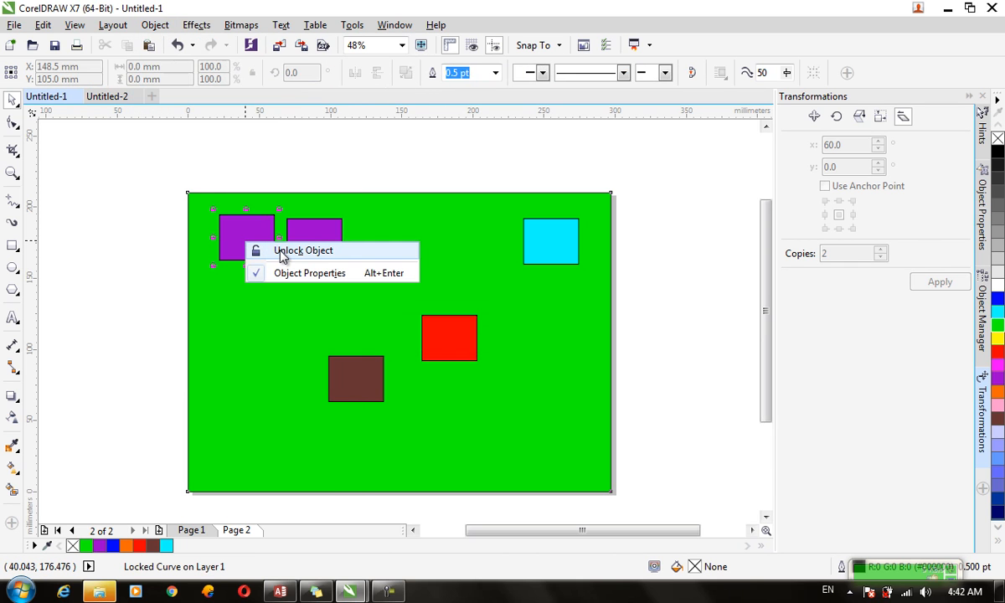
{"action": "left_click", "coordinate": [282, 252]}
Move the leftmost purple rectangle diagonally down until its upper corner meets the other purple rectangle's lower corner, and deselect it
{"action": "left_click_drag", "start_coordinate": [246, 237], "coordinate": [283, 283]}
{"action": "left_click", "coordinate": [249, 359]}
{"action": "left_click_drag", "start_coordinate": [224, 333], "coordinate": [258, 366]}
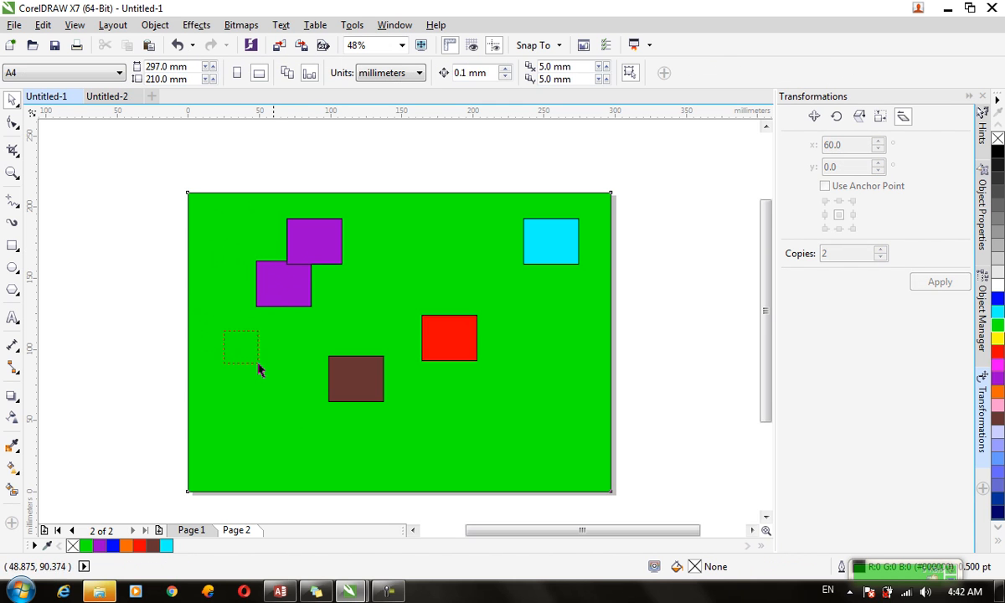
Unlock the green background rectangle with Unlock Object and deselect it
{"action": "left_click", "coordinate": [155, 25]}
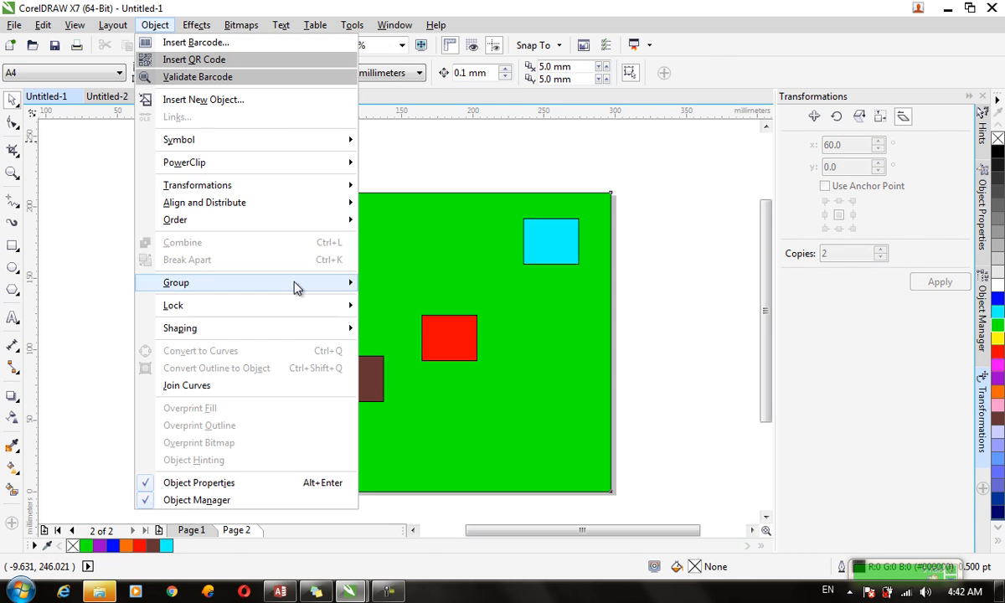
{"action": "mouse_move", "coordinate": [305, 285]}
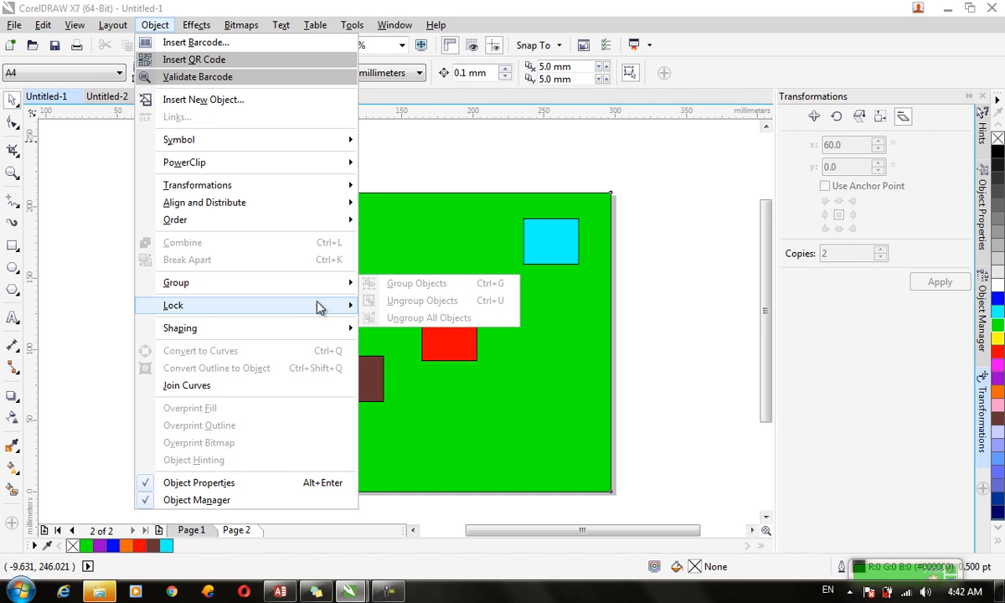
{"action": "mouse_move", "coordinate": [316, 307]}
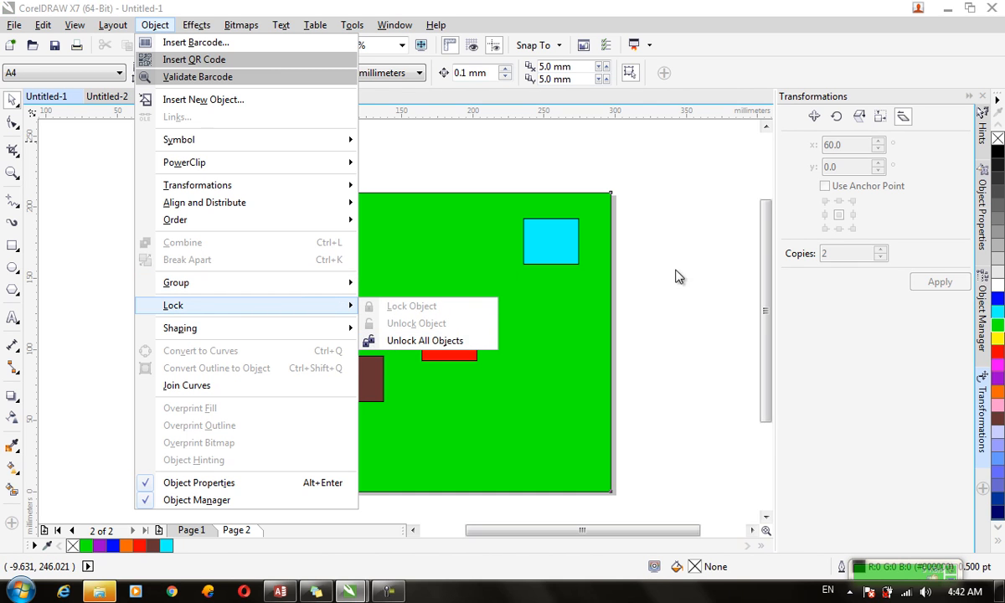
{"action": "left_click", "coordinate": [617, 326]}
{"action": "right_click", "coordinate": [596, 325]}
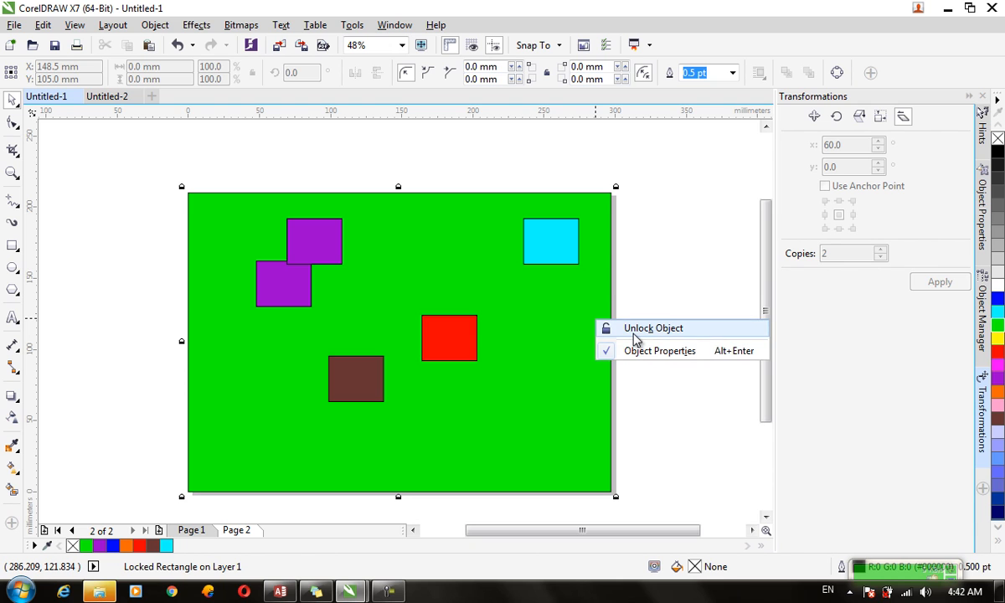
{"action": "left_click", "coordinate": [635, 329]}
{"action": "left_click", "coordinate": [634, 336]}
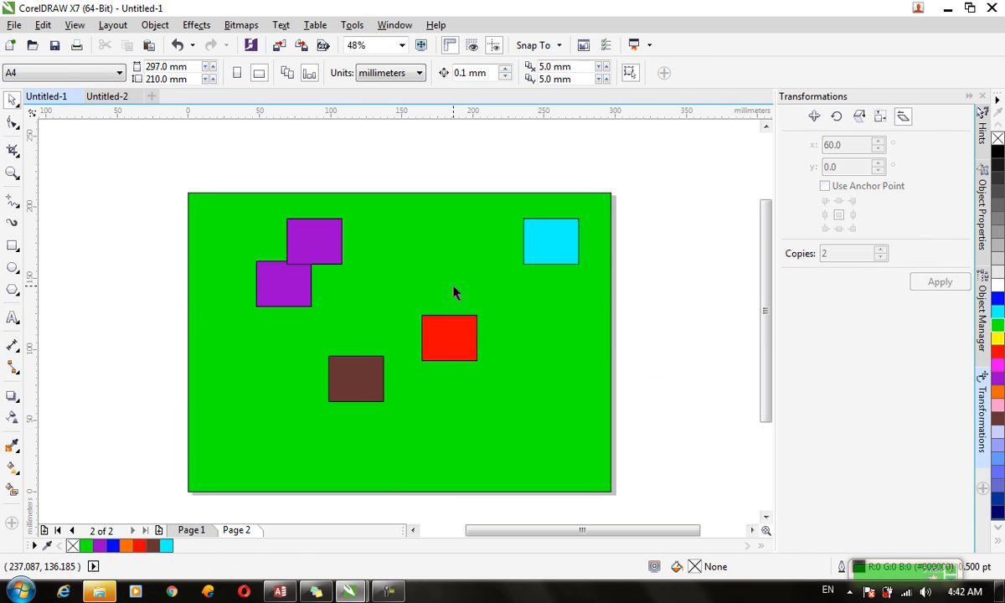
{"action": "left_click", "coordinate": [154, 25]}
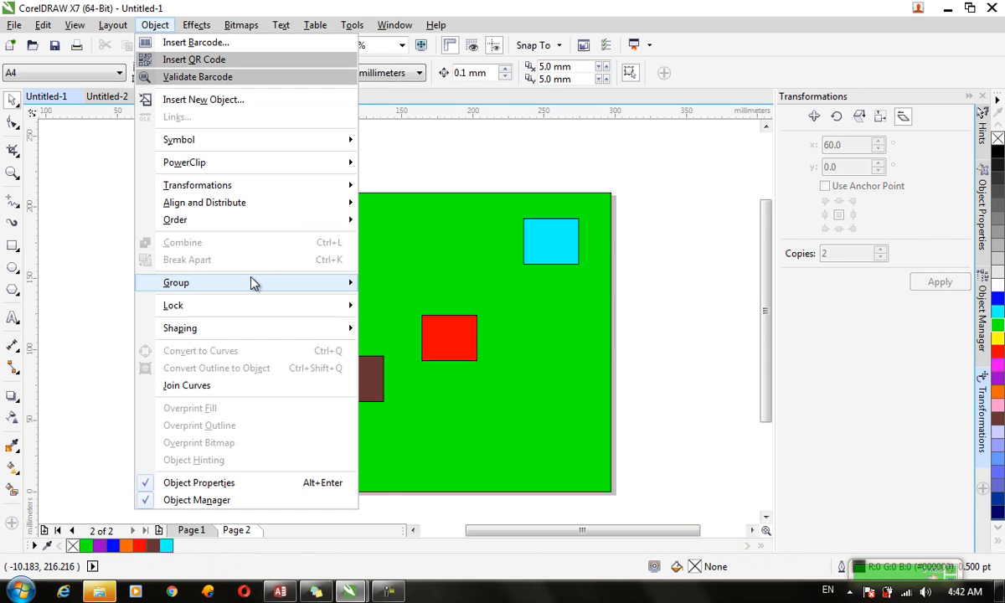
{"action": "mouse_move", "coordinate": [282, 312]}
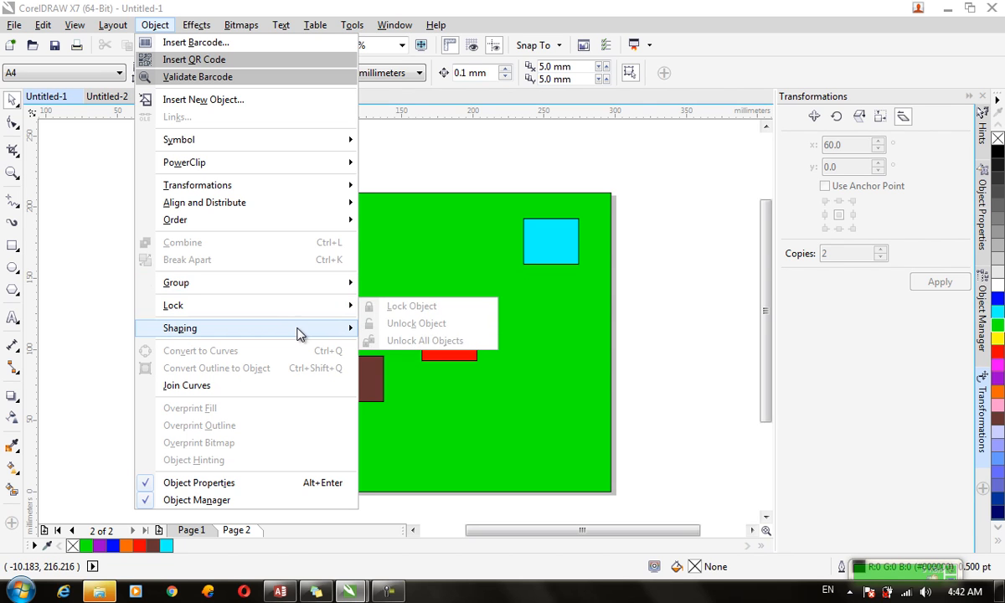
{"action": "mouse_move", "coordinate": [299, 331]}
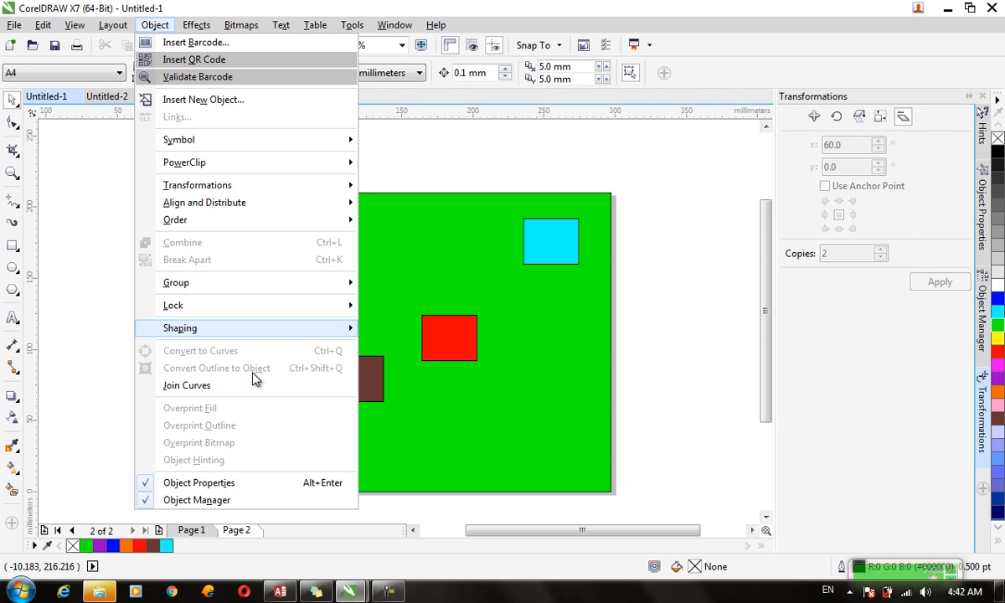
Select the red rectangle on the green background
{"action": "left_click", "coordinate": [450, 338]}
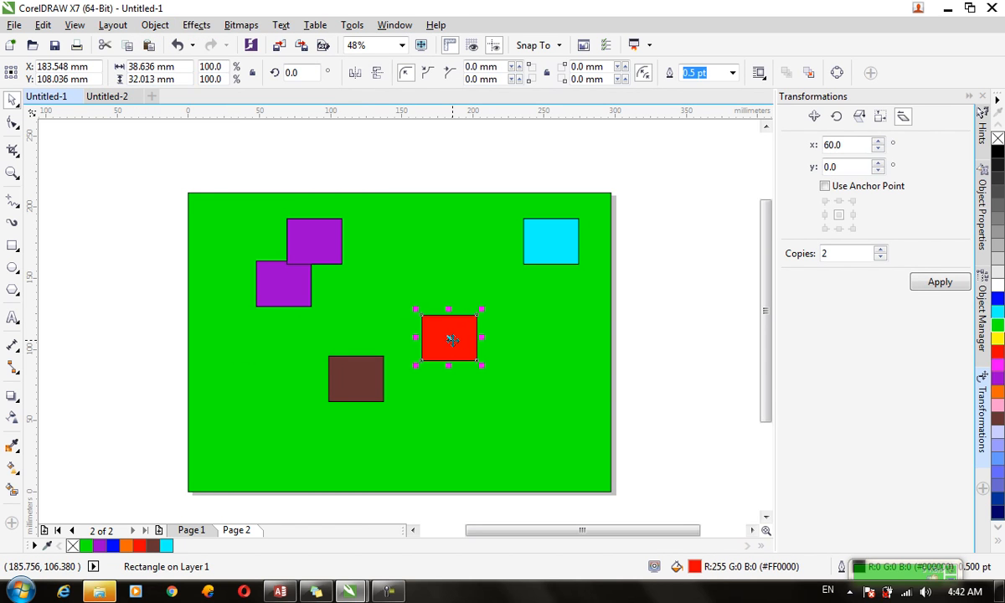